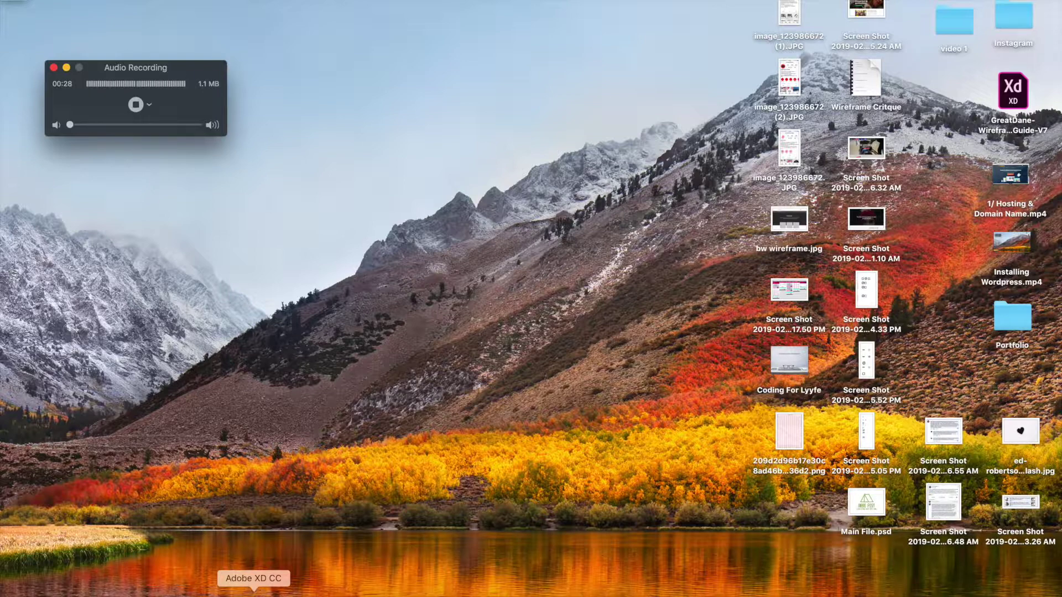
Switch to Adobe InDesign, start a new document and show all of the blank web presets
click(233, 594)
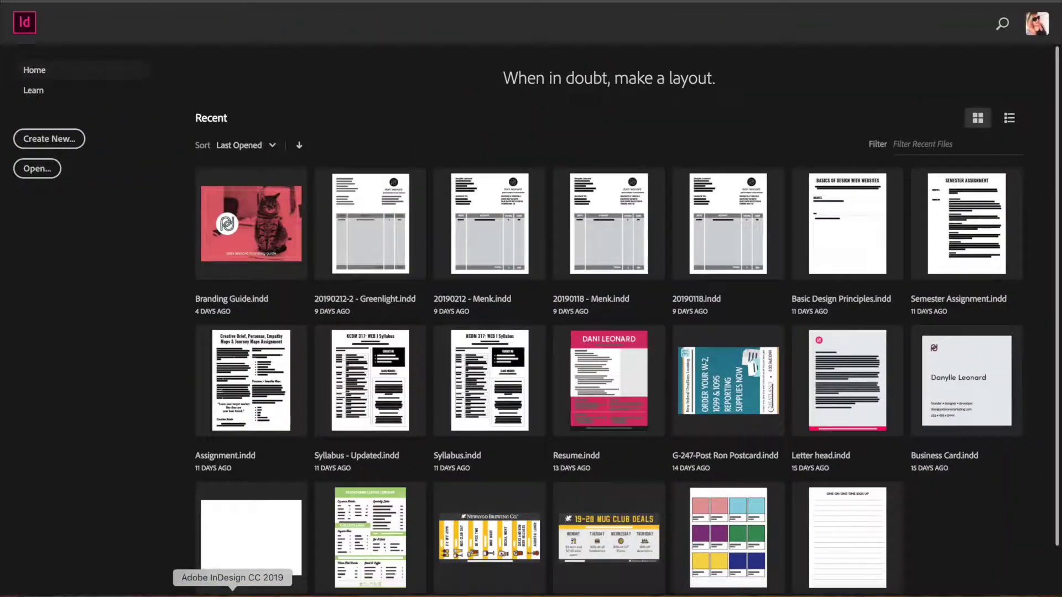
click(61, 138)
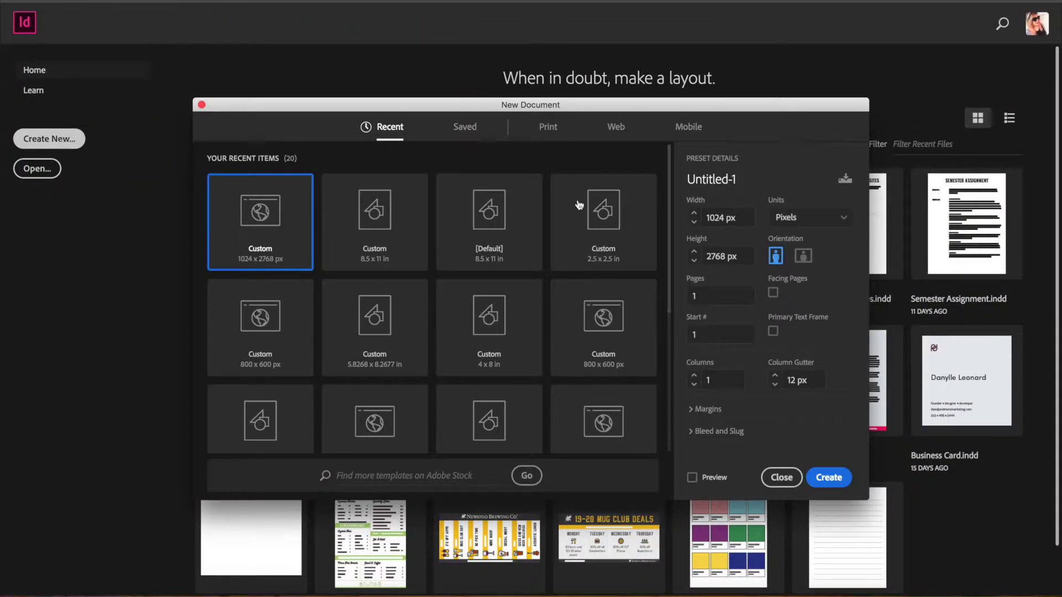
click(616, 127)
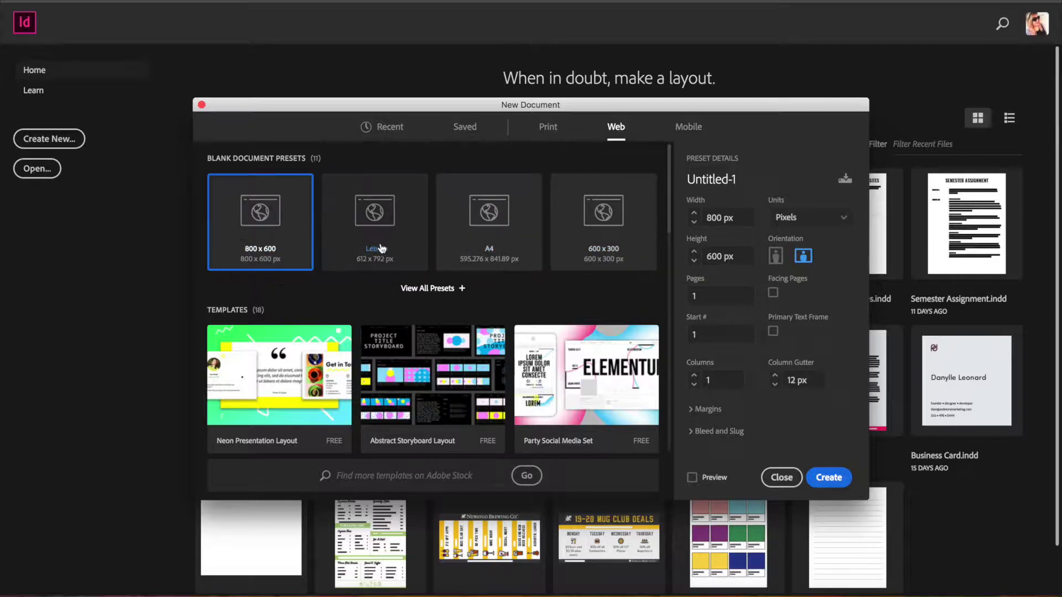
click(444, 290)
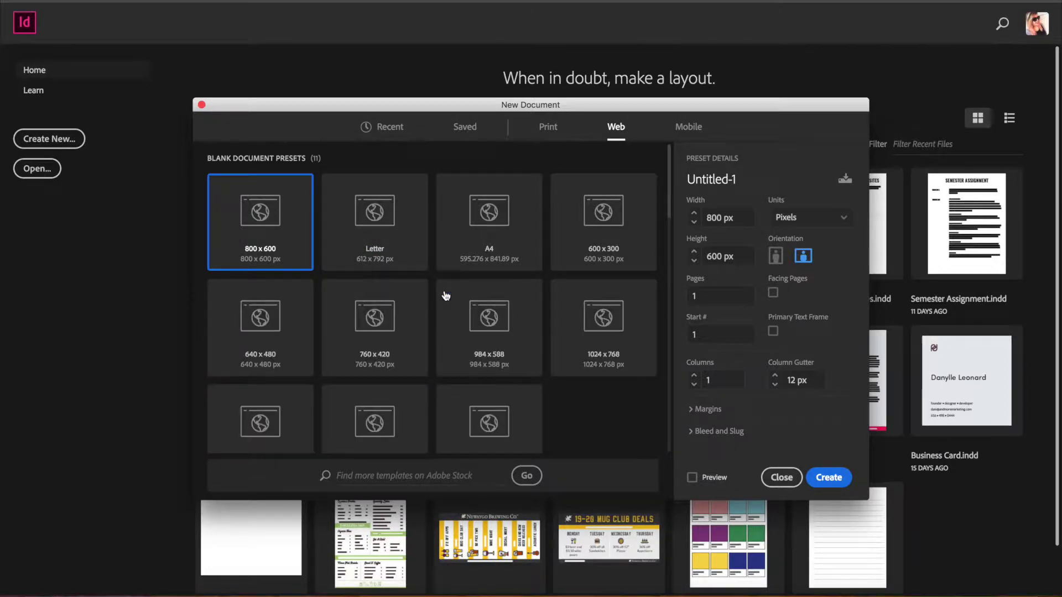
scroll(446, 296, down, 1)
scroll(445, 296, down, 1)
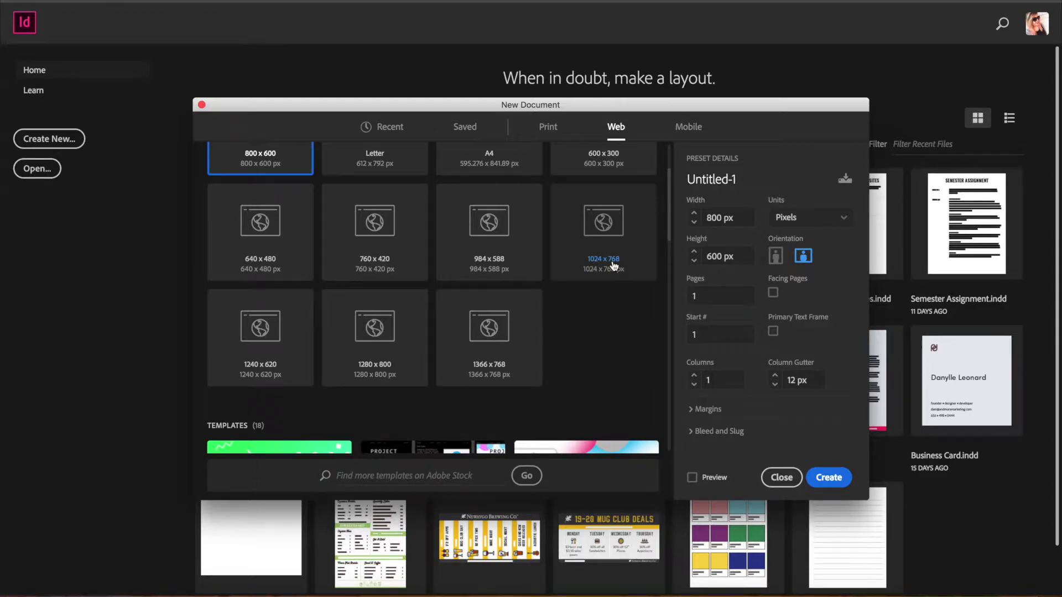
Switch to Chrome to examine the home page layouts of the portfolio site, Nearsighted Studios and Unsplash, and return to InDesign
click(97, 589)
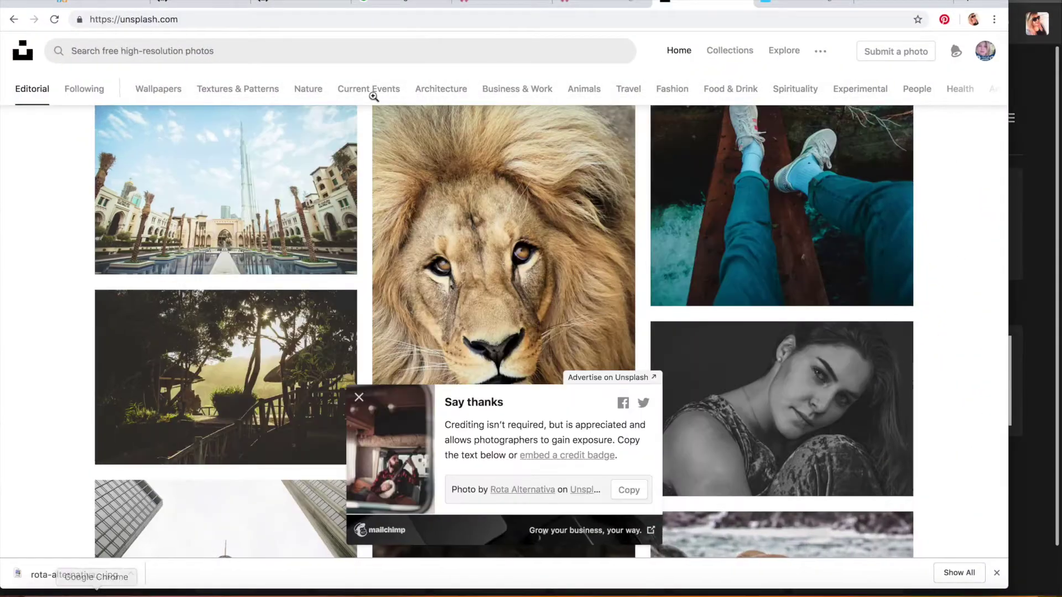
click(303, 5)
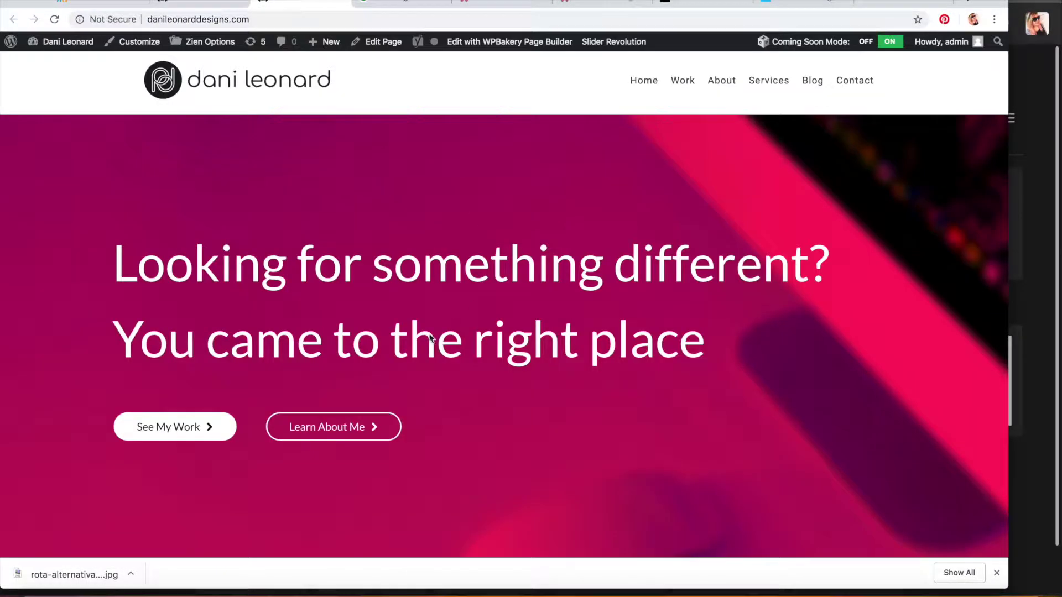
click(996, 573)
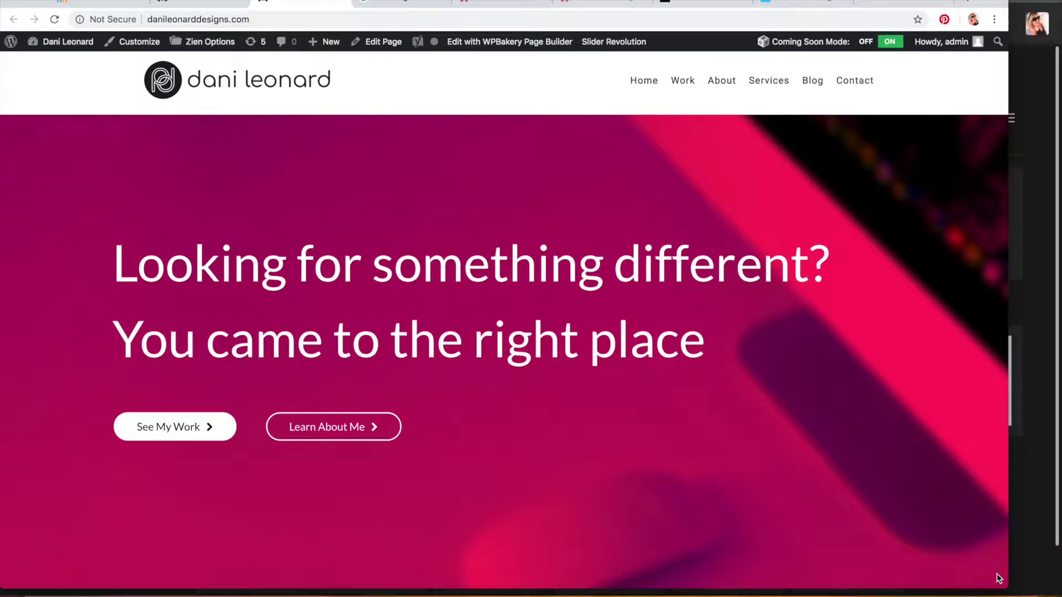
click(809, 7)
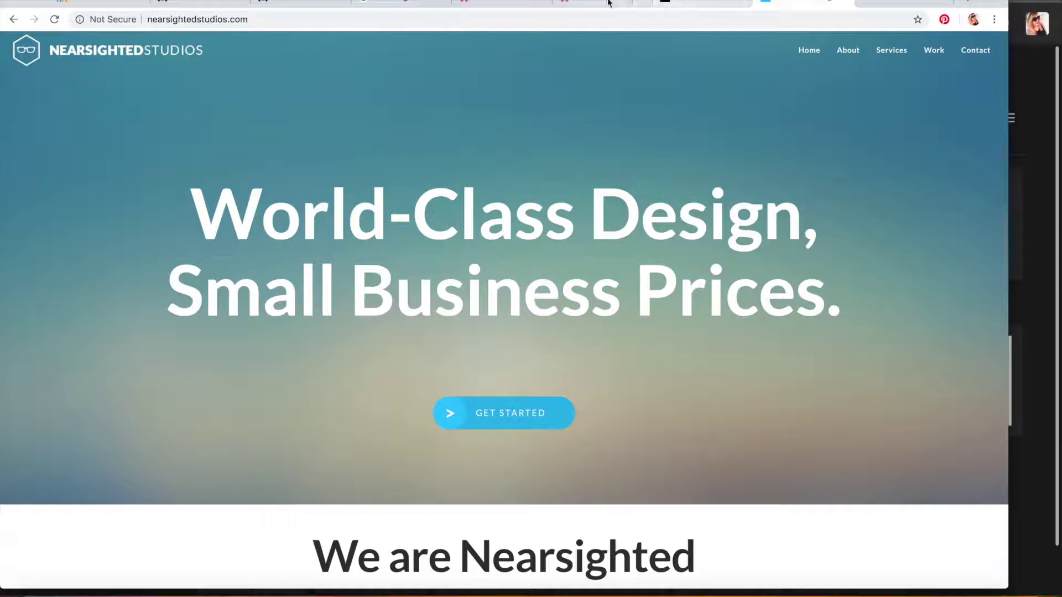
click(681, 7)
scroll(293, 209, up, 15)
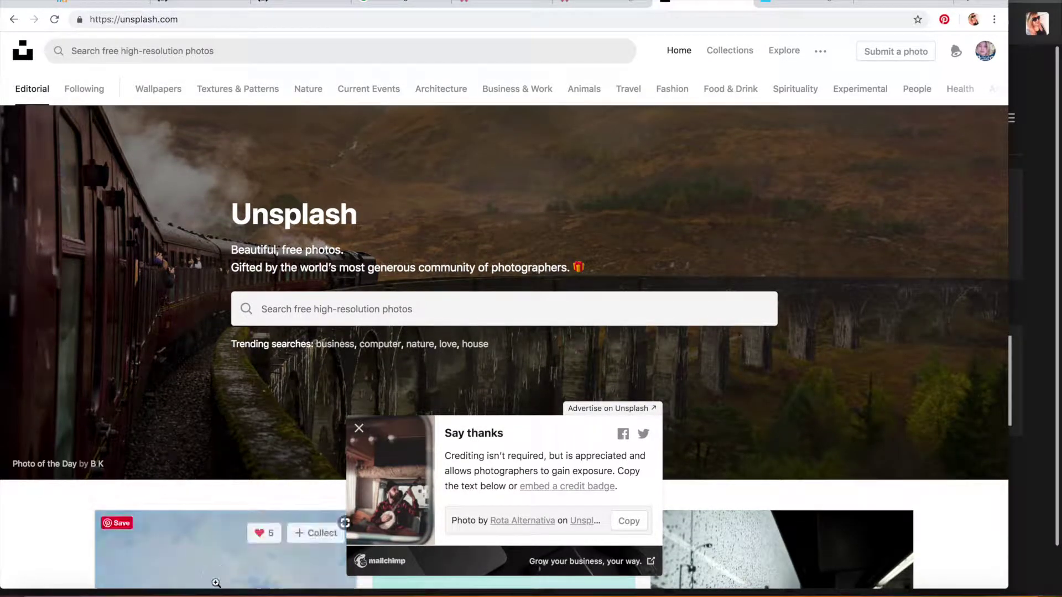
click(286, 11)
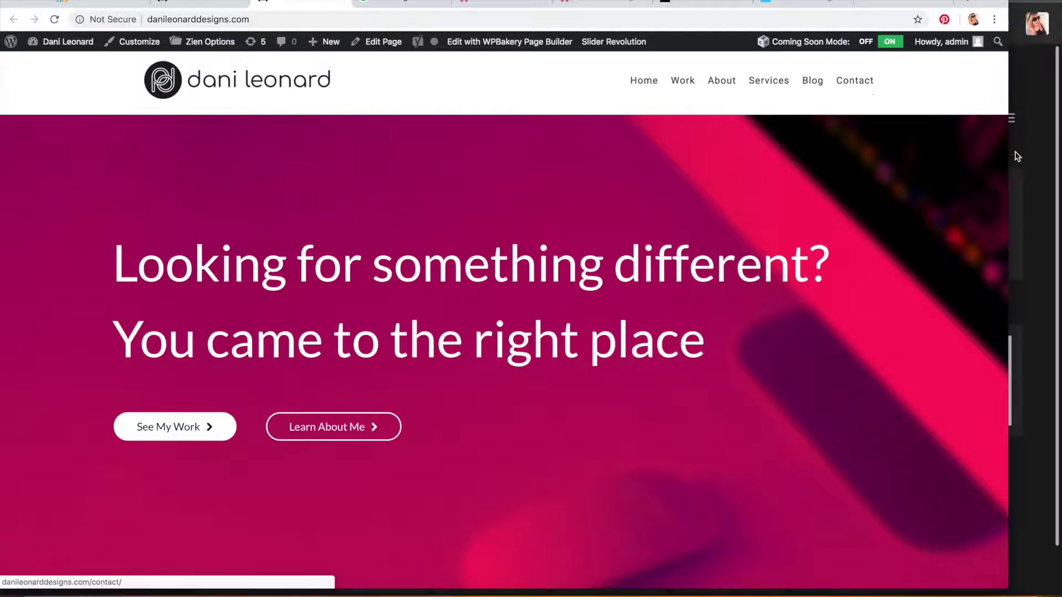
click(1041, 155)
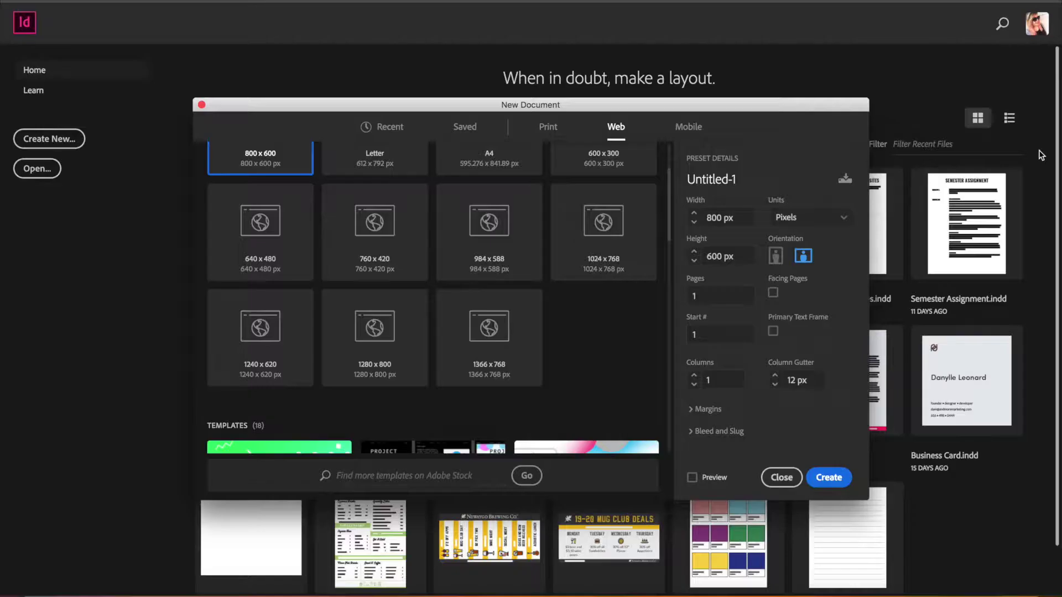
Create the document from the 1024 x 768 web preset with its height set to 2768 px
click(609, 271)
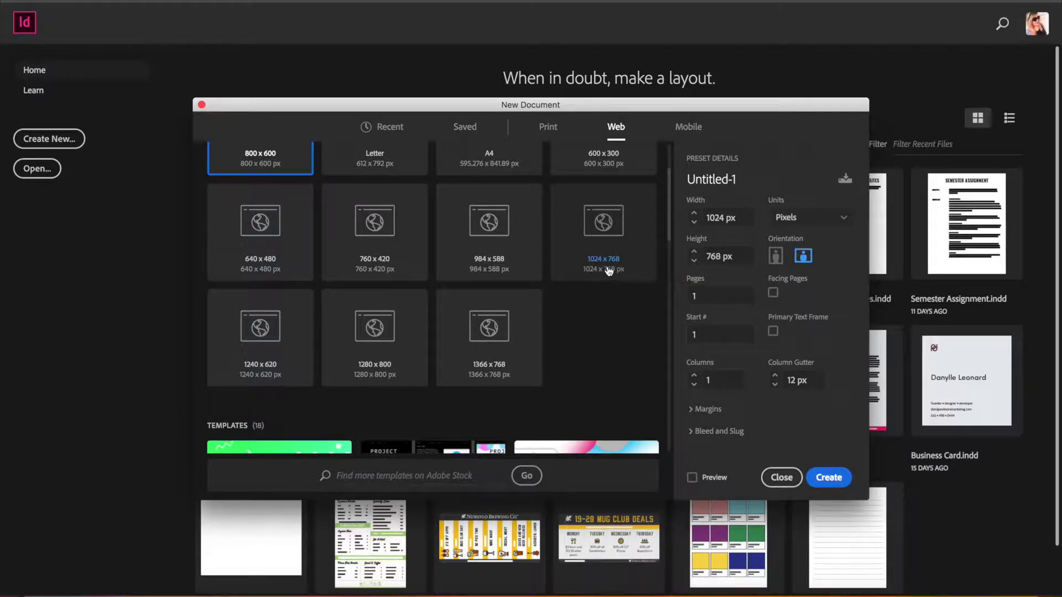
click(705, 254)
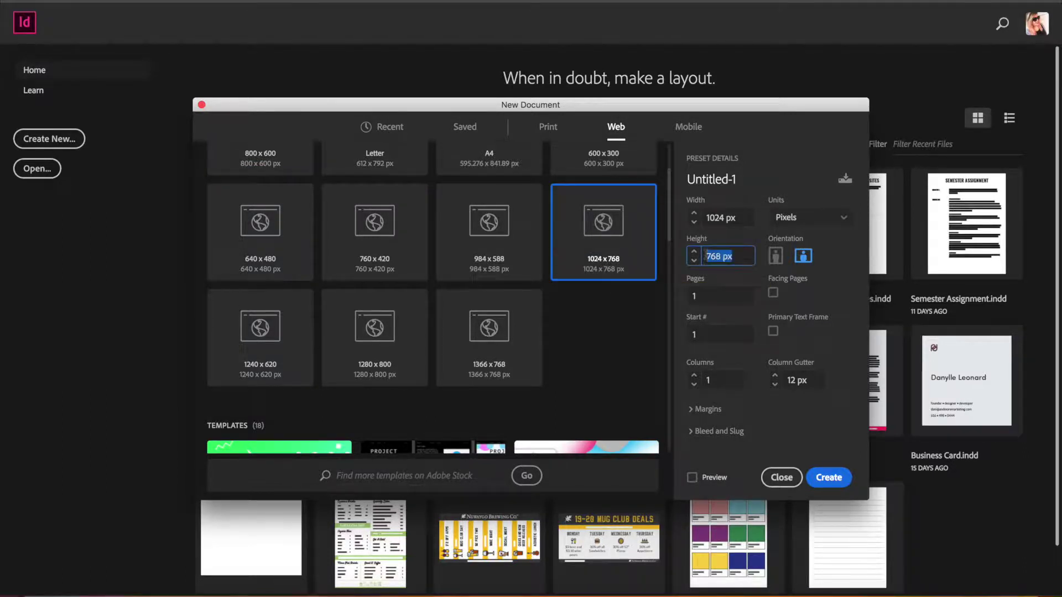
click(706, 255)
text(2)
click(842, 478)
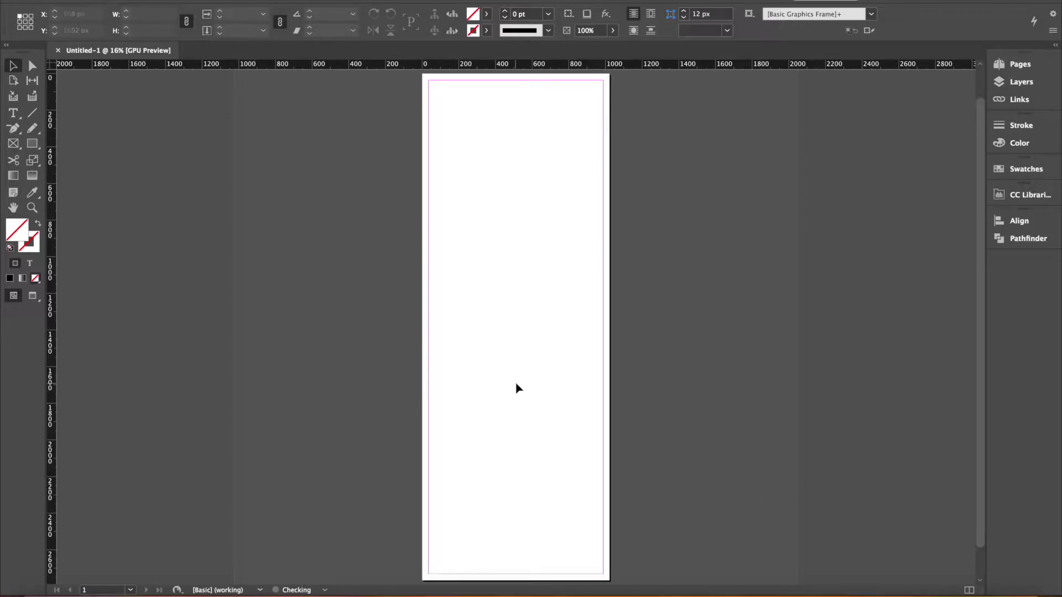
Pick the Rectangle tool and set the default fill to a Lab gray with a lightness of 41
key(ctrl+5)
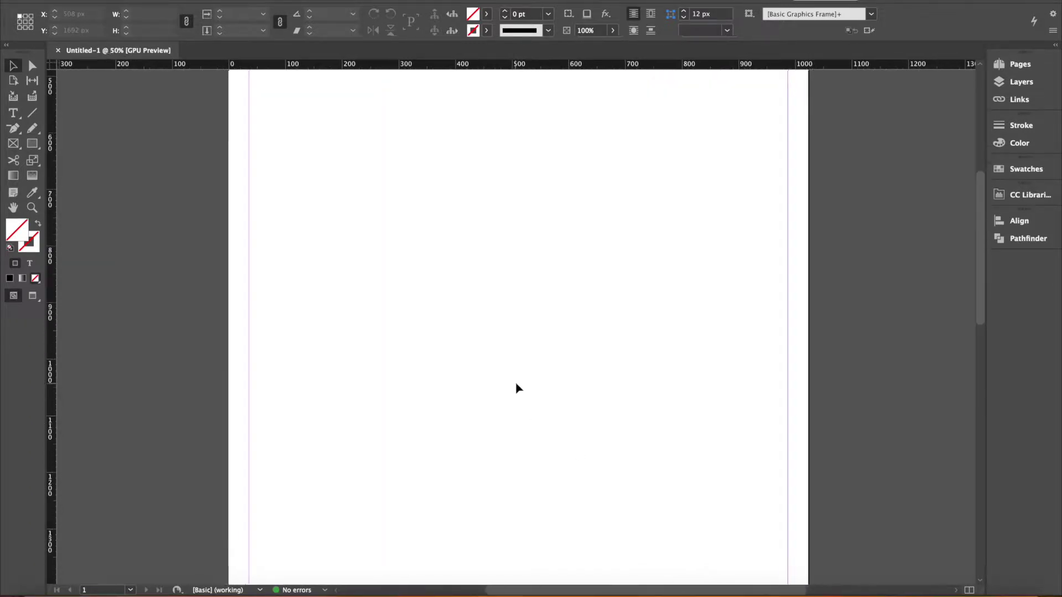
click(41, 143)
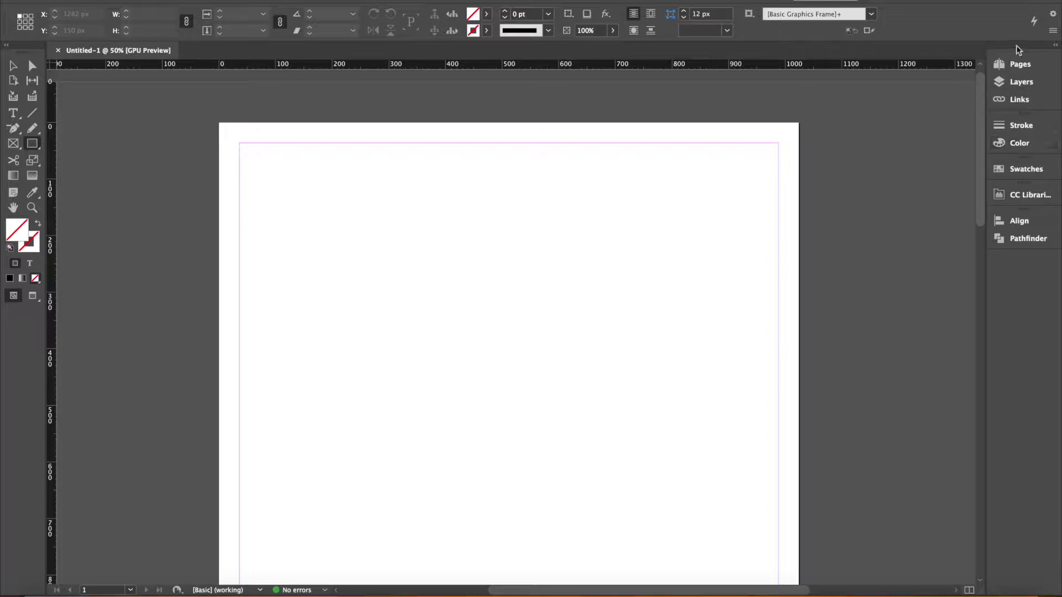
click(1019, 143)
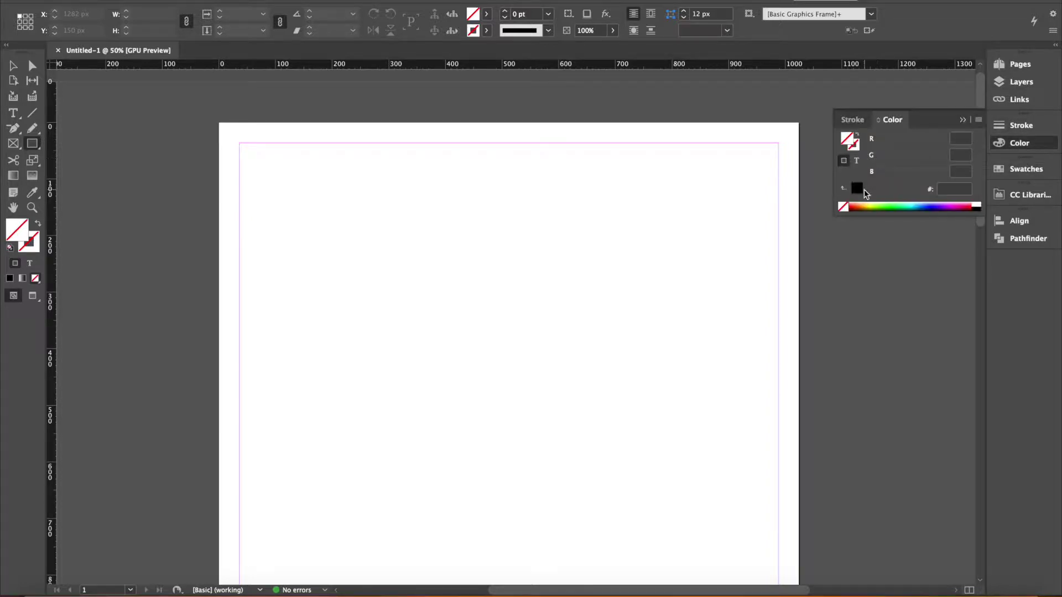
click(976, 208)
click(978, 120)
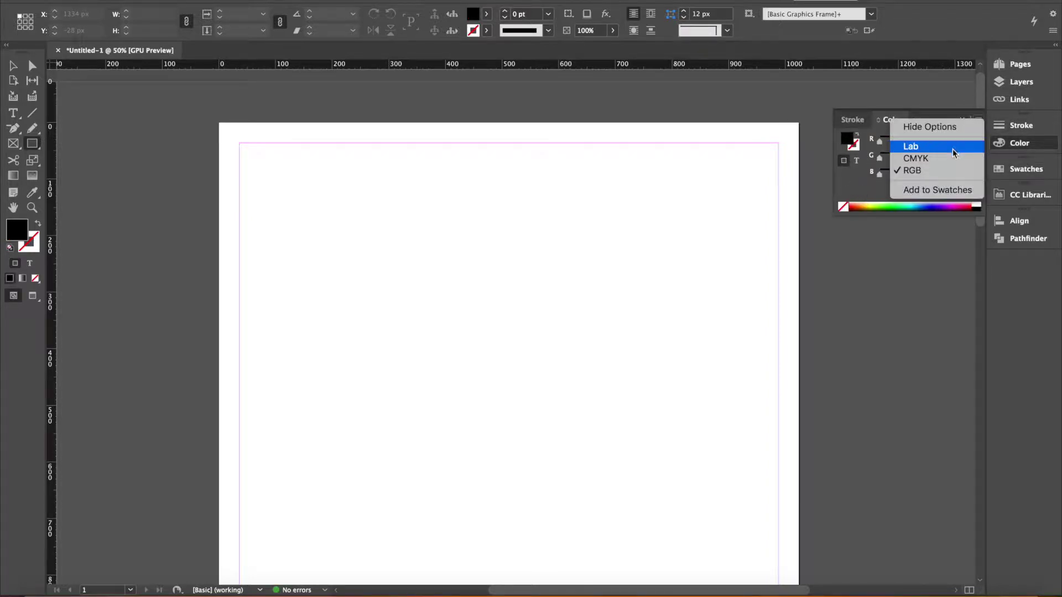
click(880, 187)
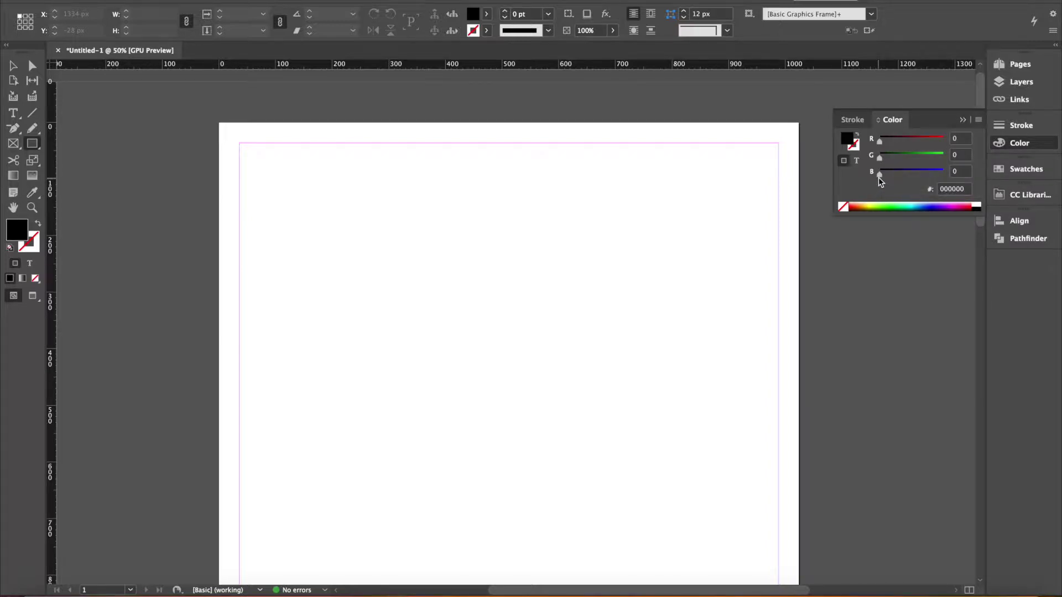
click(977, 120)
click(962, 146)
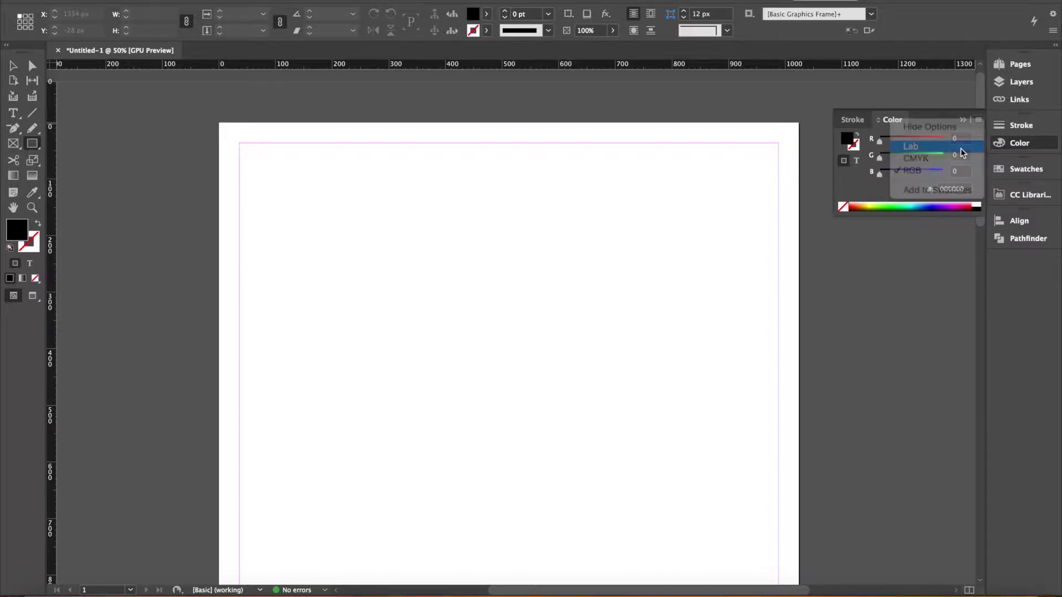
drag(881, 141, 905, 142)
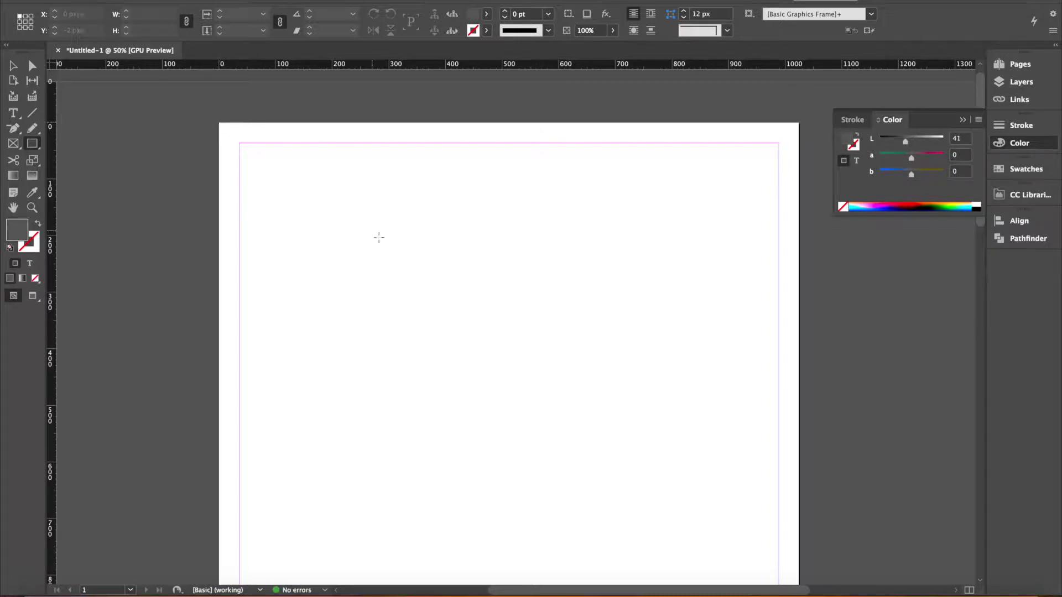
Create a rectangle 100 px wide and 768 px high on the page
click(380, 239)
drag(503, 318, 470, 316)
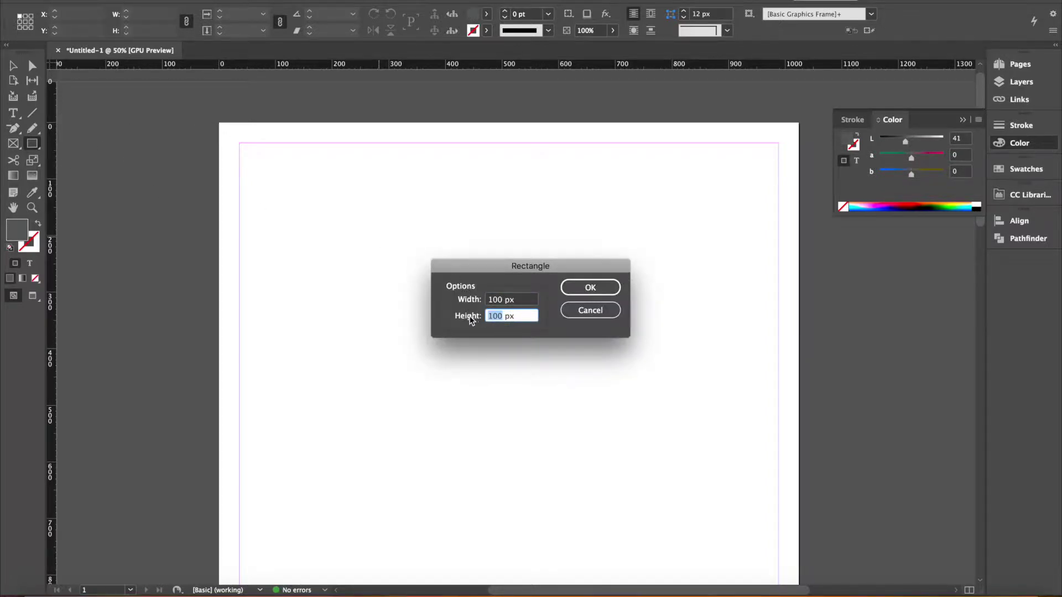
text(768)
key(Return)
Move the rectangle to the page's top-left corner and stretch it to the full page width of 1024 px
click(11, 69)
drag(413, 313, 256, 213)
drag(279, 340, 796, 368)
click(155, 253)
Lighten the rectangle's fill to a Lab lightness of 83 and deselect it
click(403, 273)
drag(900, 143, 932, 142)
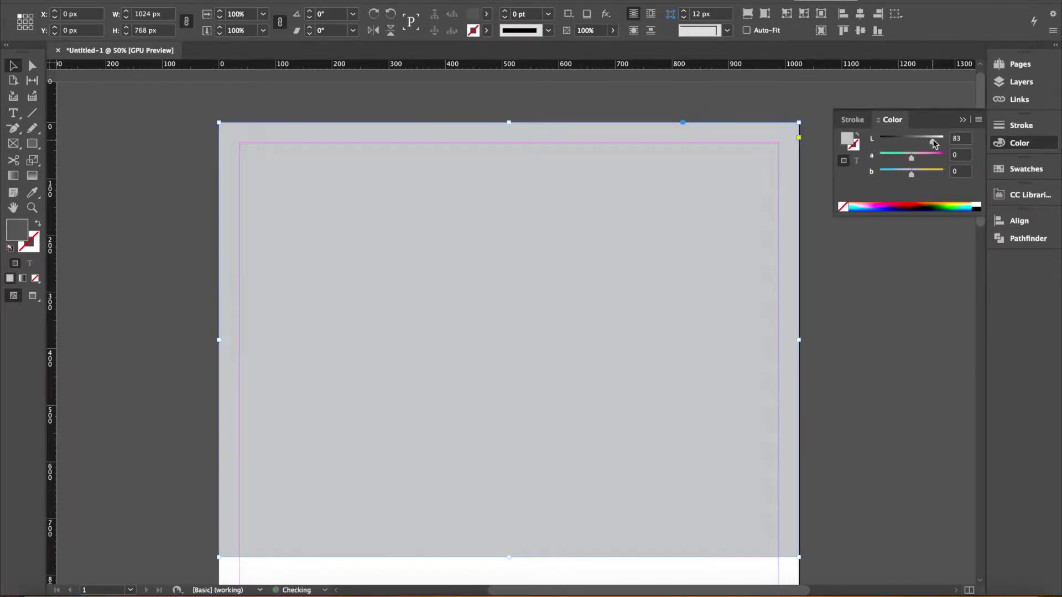
click(121, 220)
Add a text frame along the top margin, ending at the right margin, with the navigation text "Home About Contact Blog"
key(t)
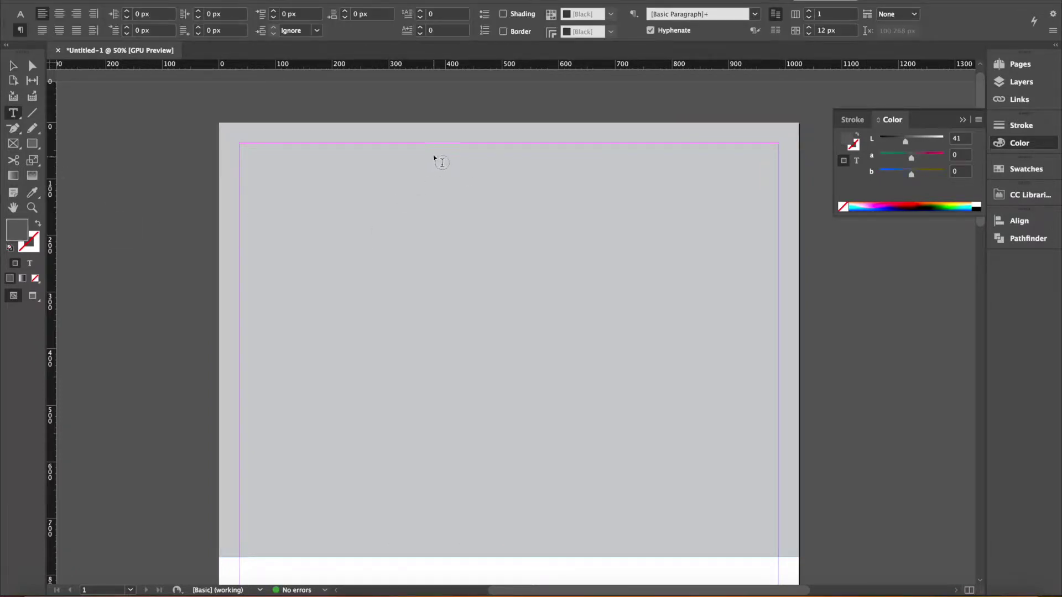
drag(438, 144, 778, 163)
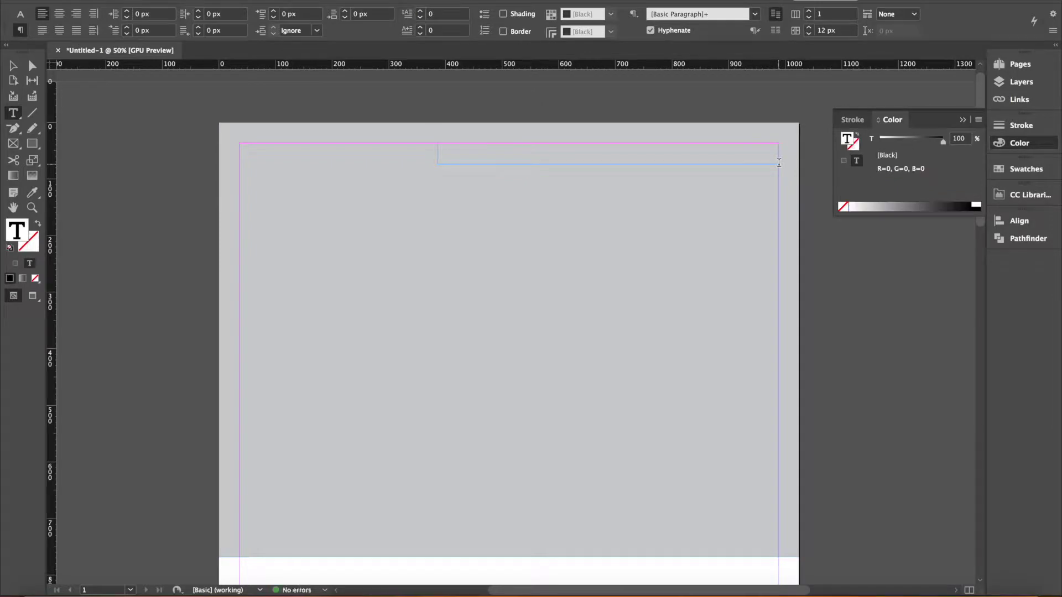
text(Hopina)
text(Blog)
Right-align the whole navigation text and set its font size to 16 pt
key(ctrl+a)
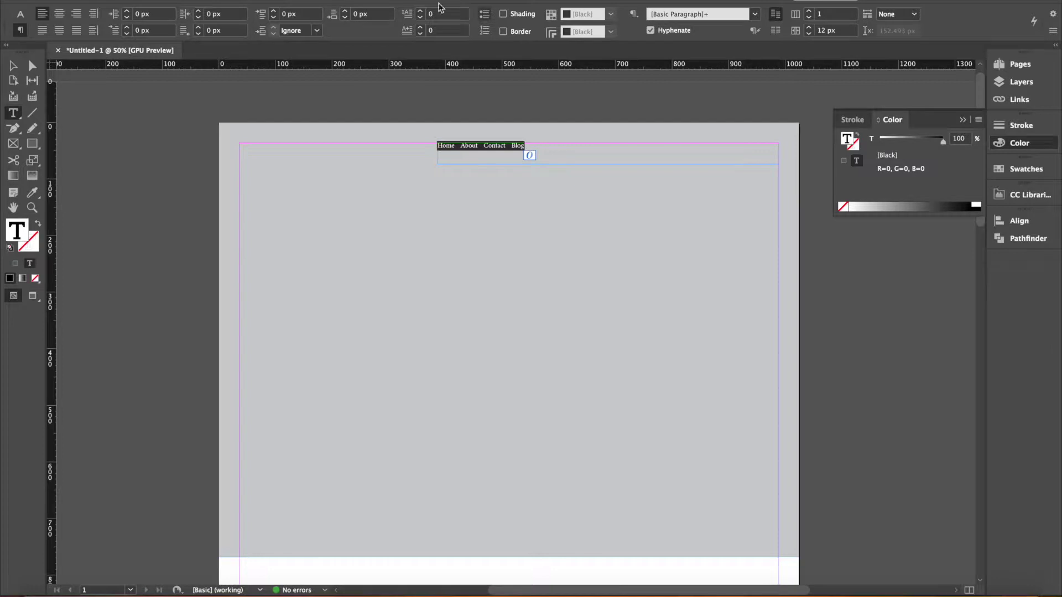
click(20, 13)
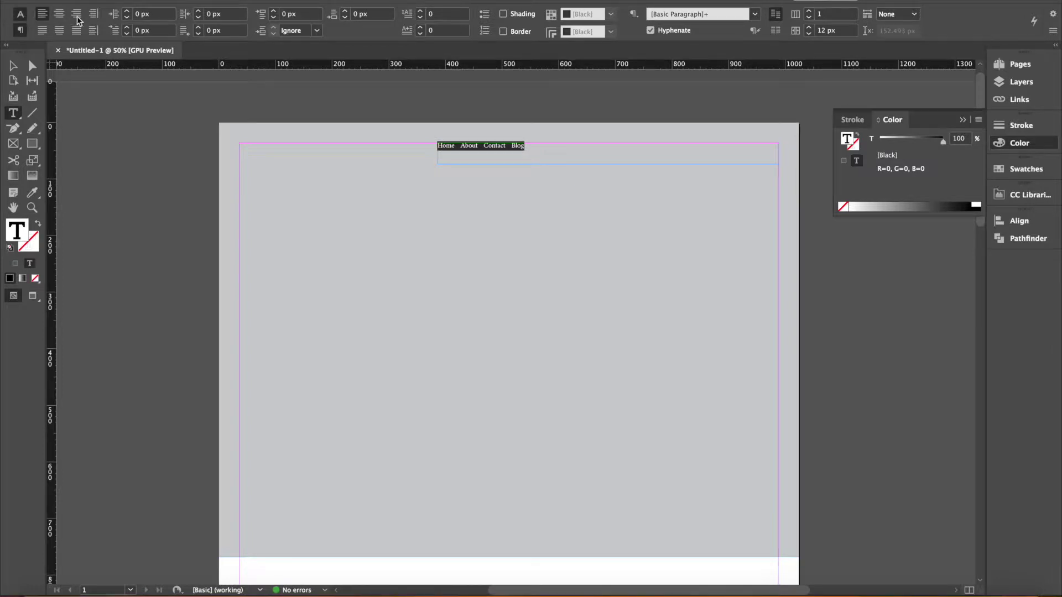
click(704, 13)
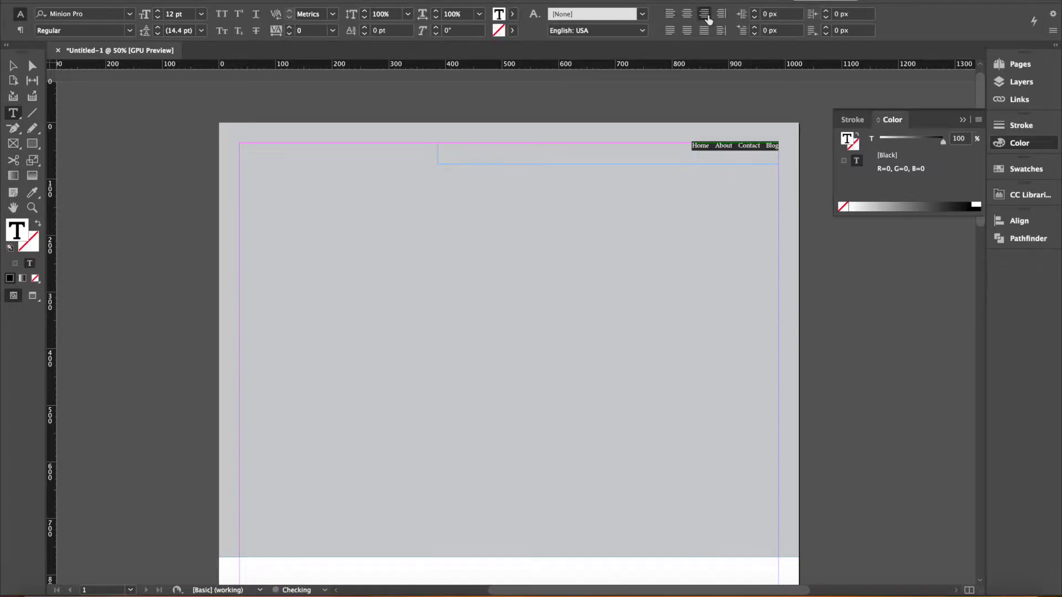
click(157, 11)
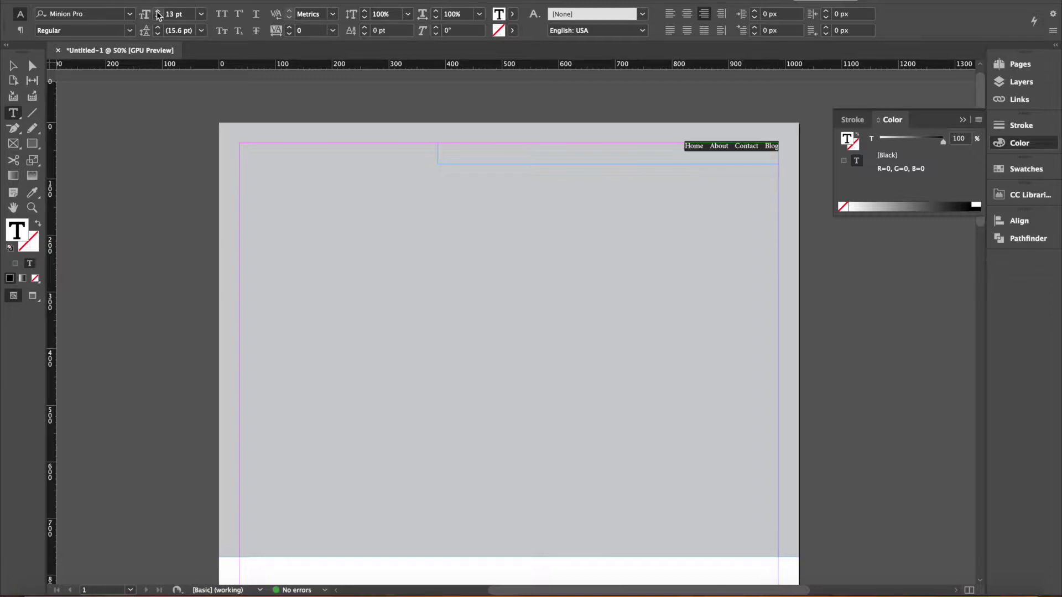
click(157, 11)
click(158, 11)
click(157, 12)
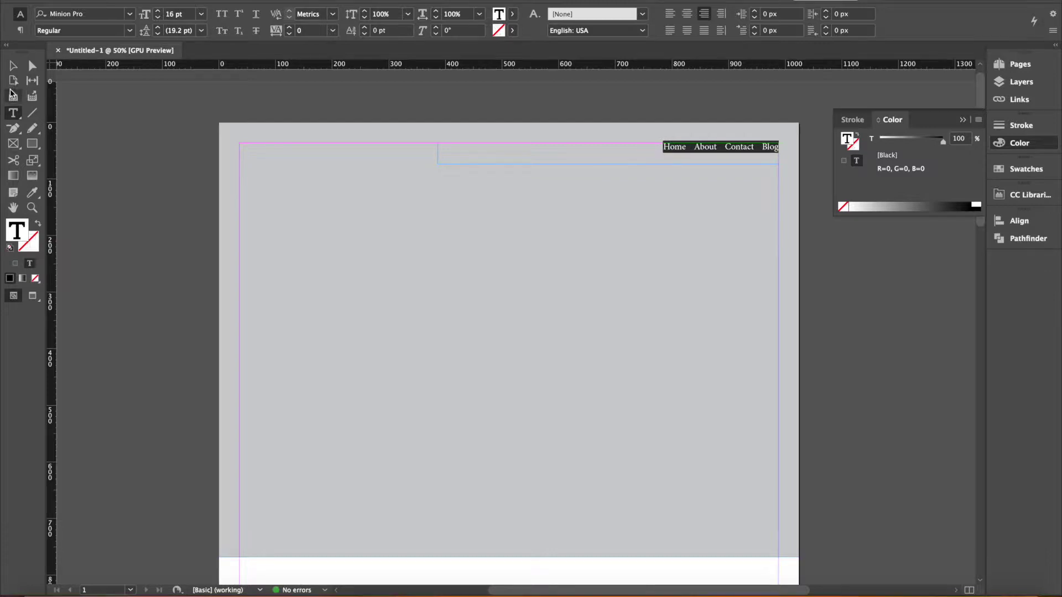
Change the navigation text's font to Lato Bold and deselect the text frame
click(102, 17)
text(lato)
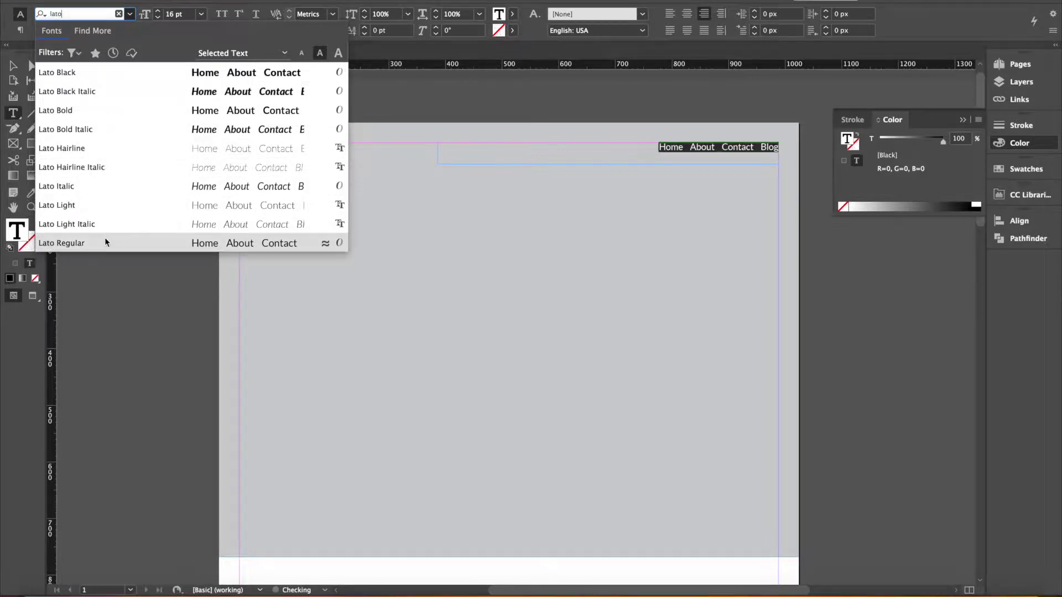
click(94, 111)
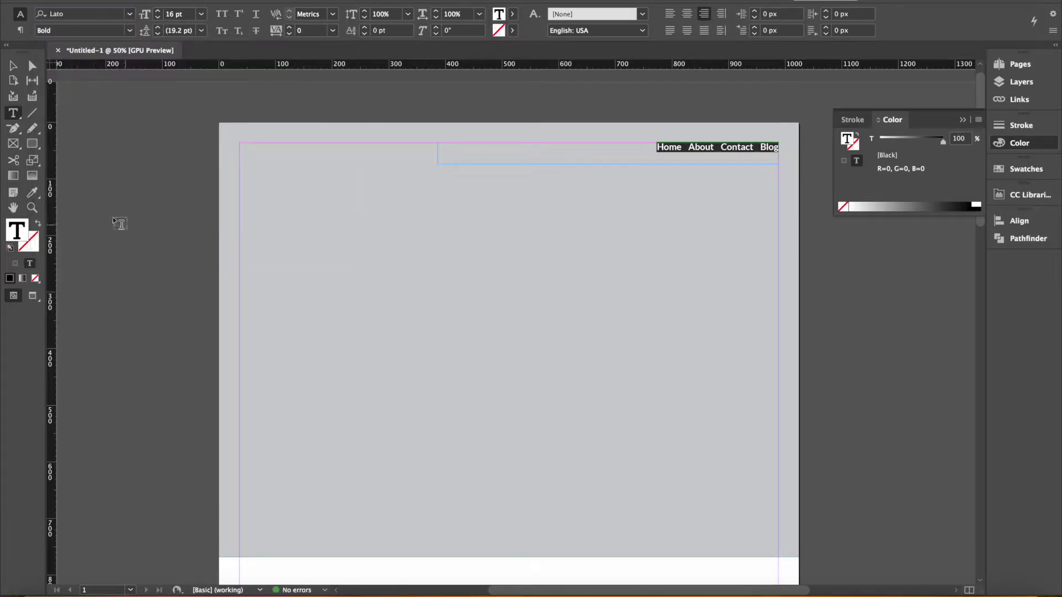
click(14, 66)
click(136, 251)
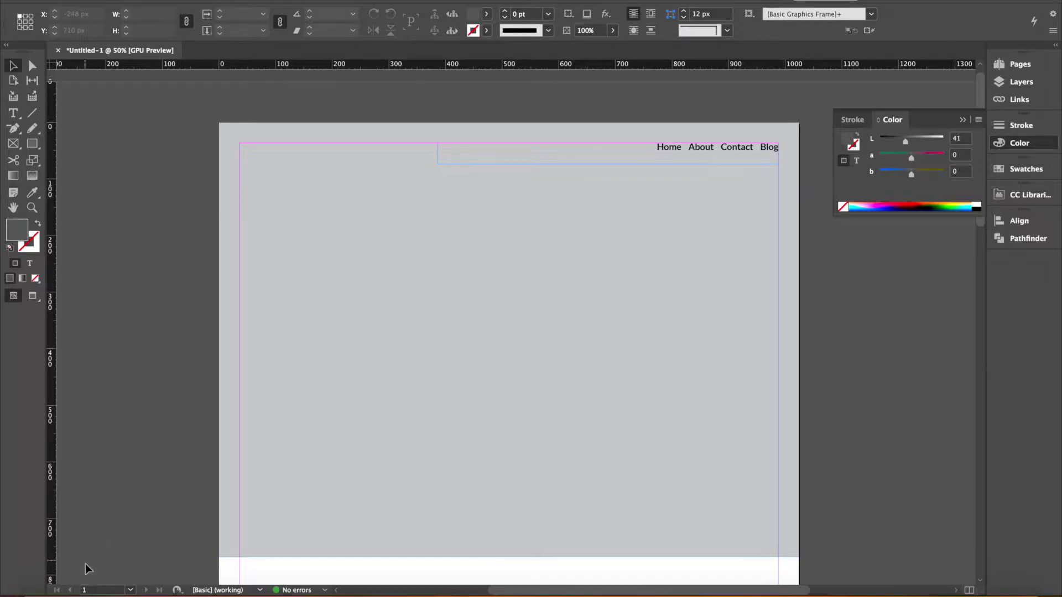
Switch to Chrome and open fonts.google.com in a new tab
click(94, 589)
click(861, 4)
text(fonts.google.com)
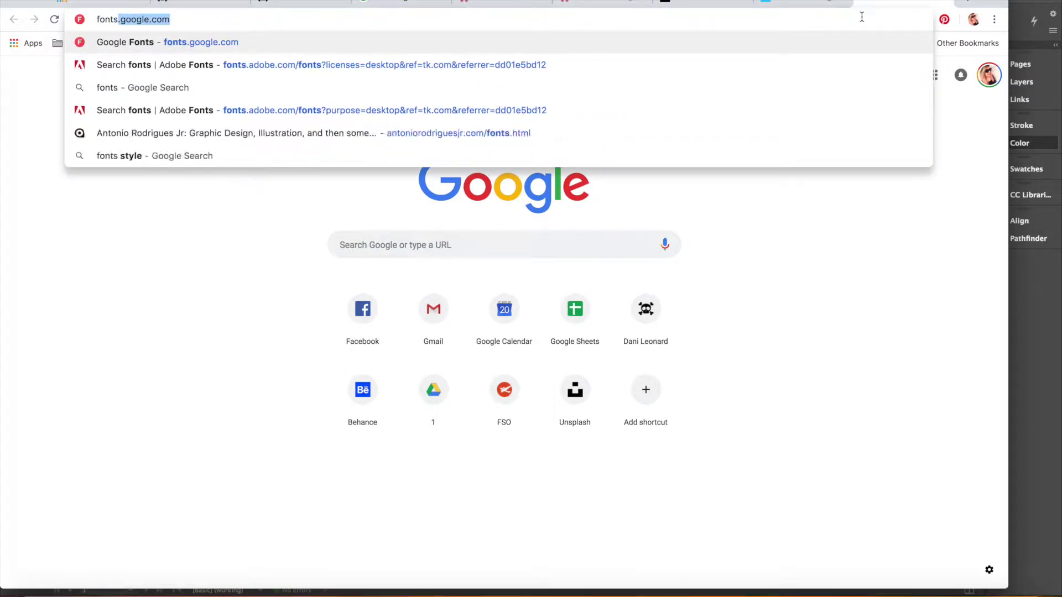
key(Return)
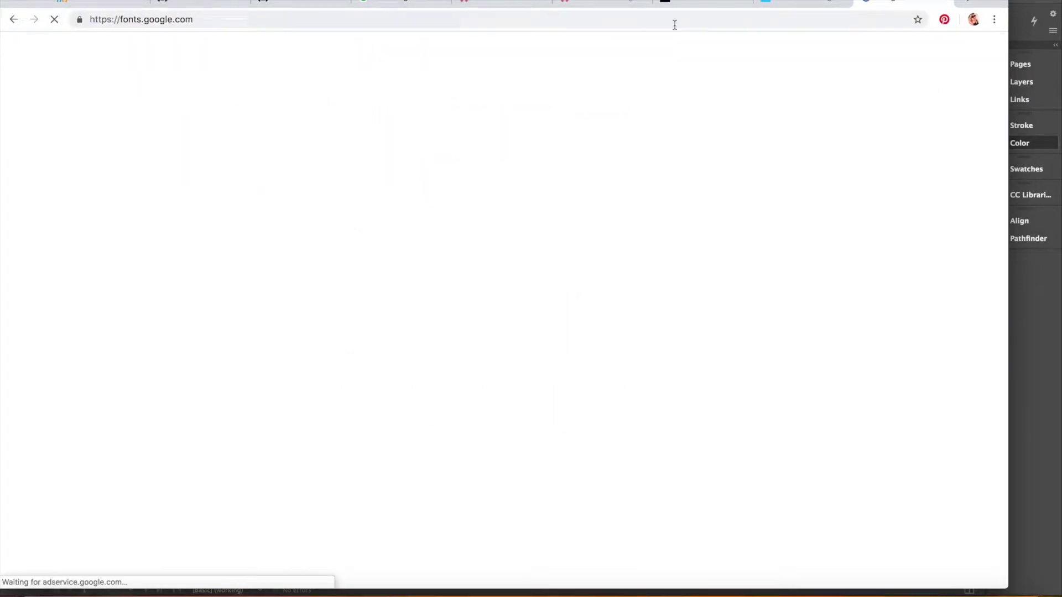
click(38, 1)
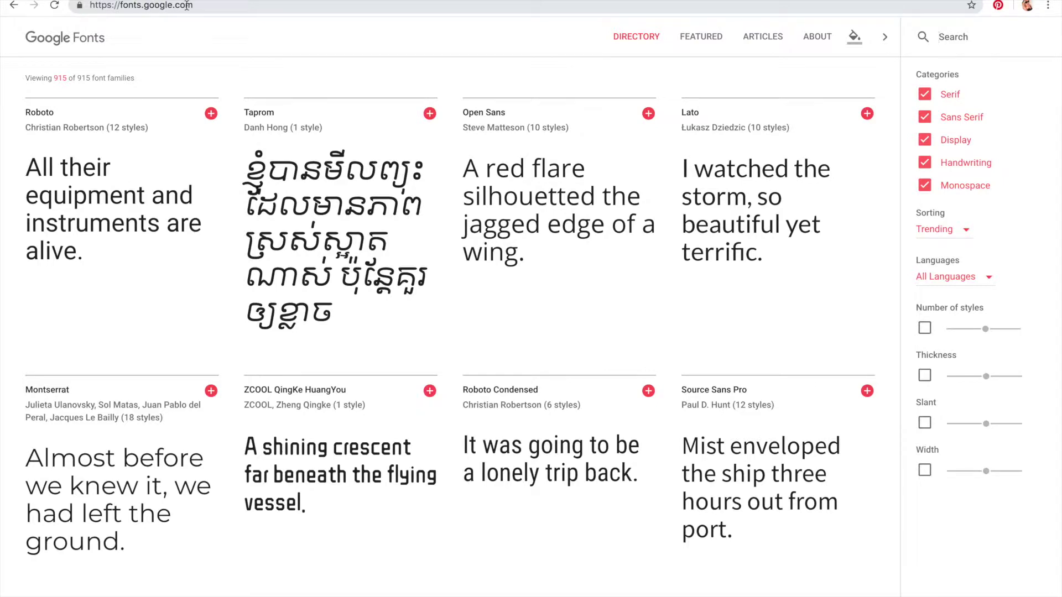
Browse the Google Fonts directory and compare the sample text of the listed font families
scroll(900, 138, down, 10)
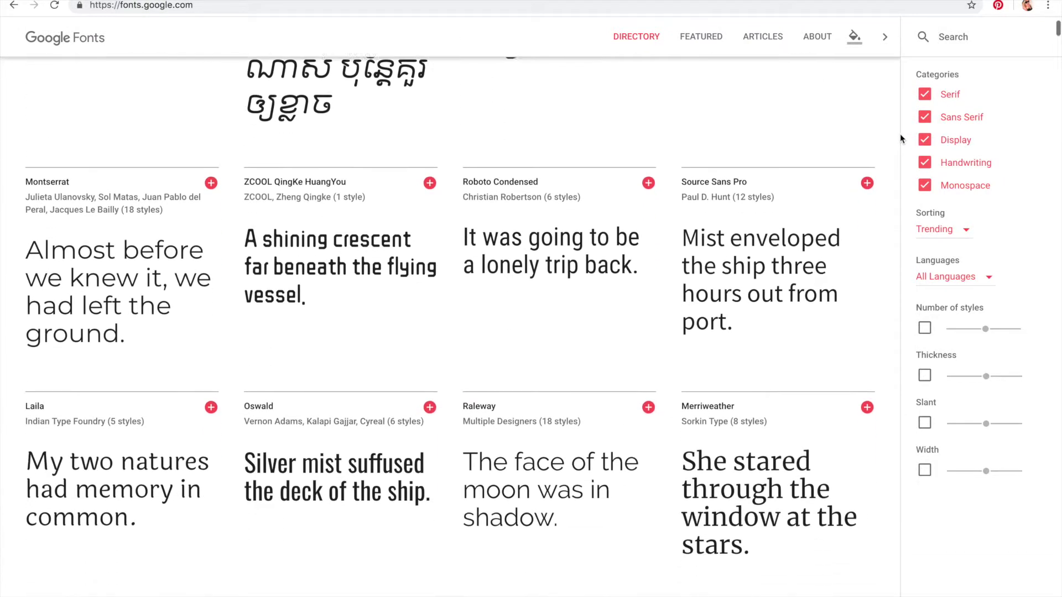
scroll(900, 139, down, 5)
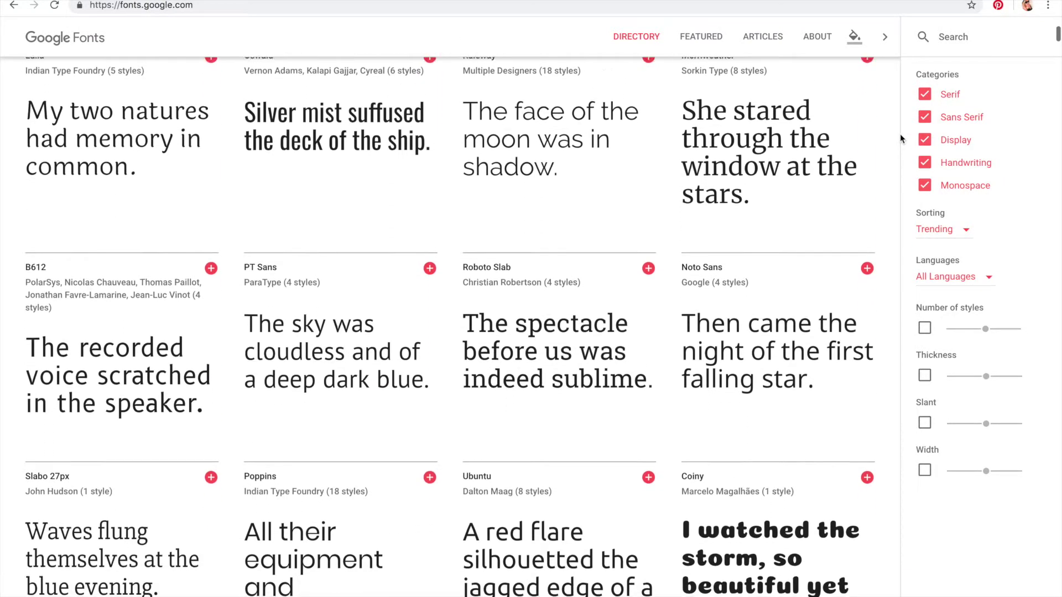
scroll(900, 138, down, 4)
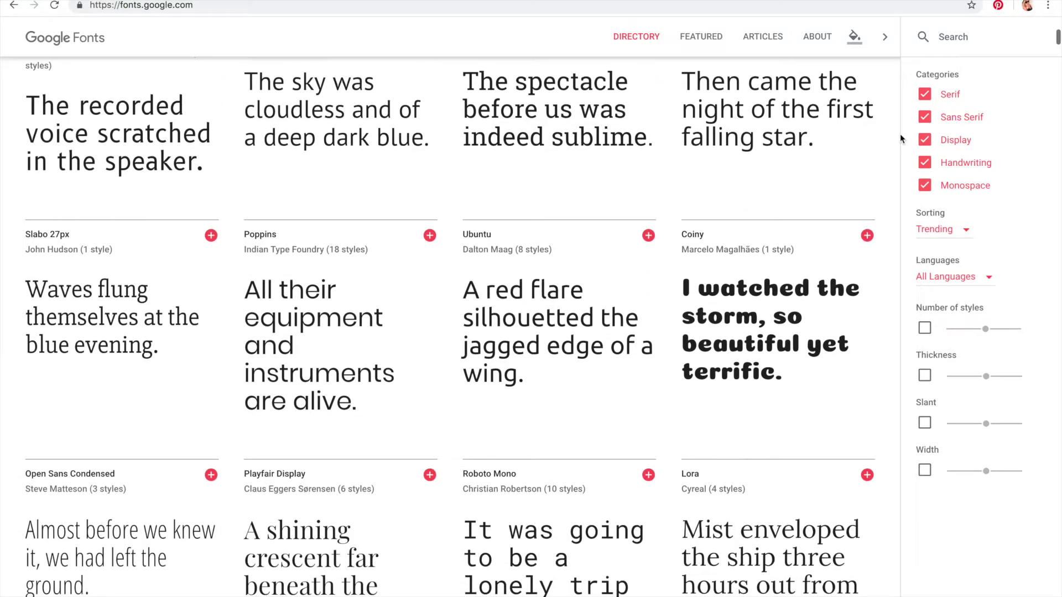
scroll(900, 138, down, 5)
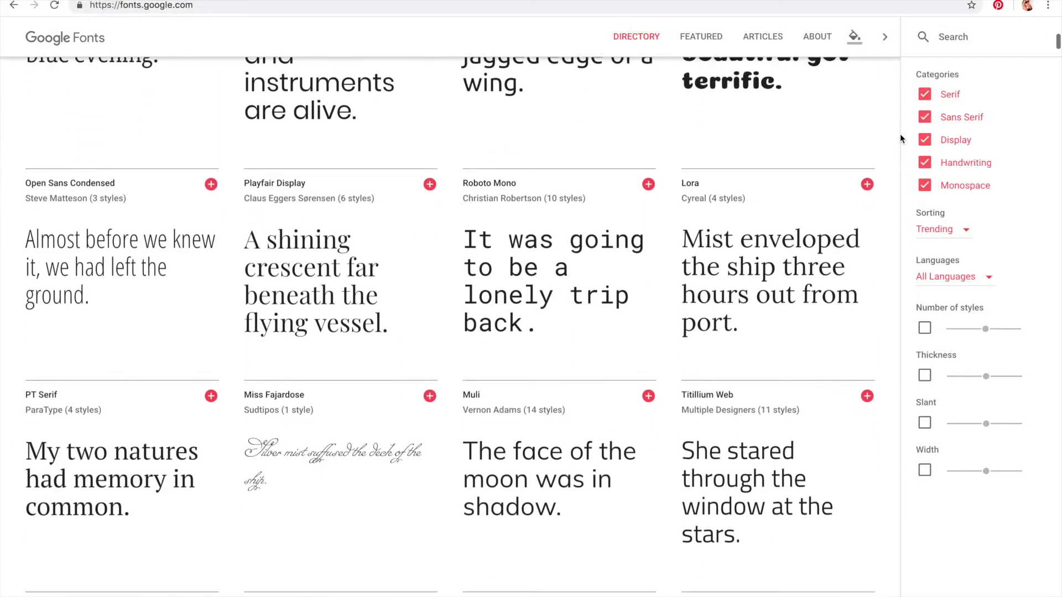
scroll(901, 138, down, 2)
scroll(900, 138, down, 5)
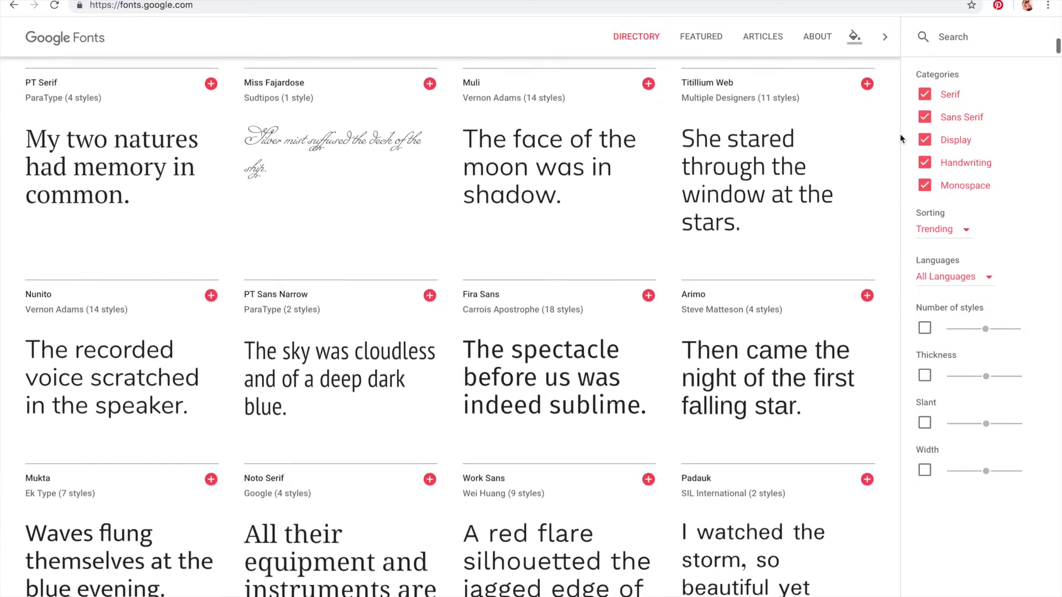
scroll(900, 135, down, 3)
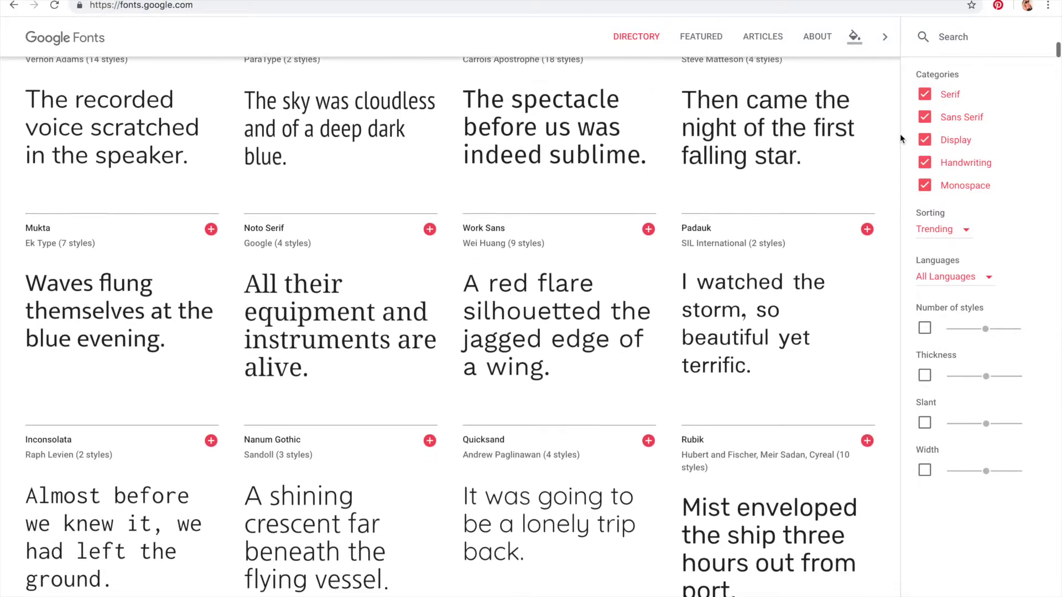
scroll(900, 134, down, 3)
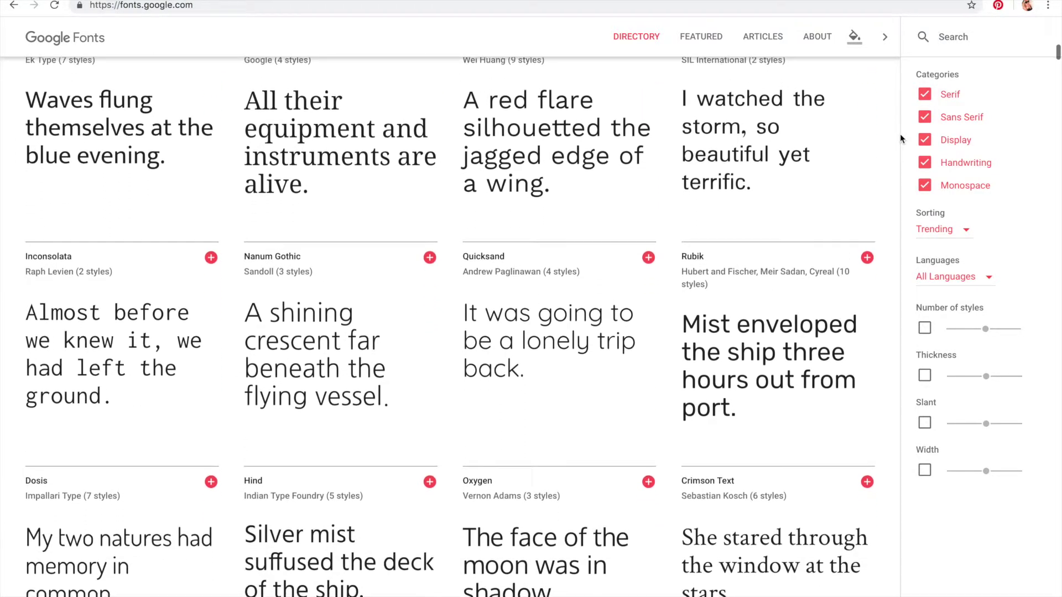
scroll(900, 134, up, 2)
scroll(900, 134, up, 1)
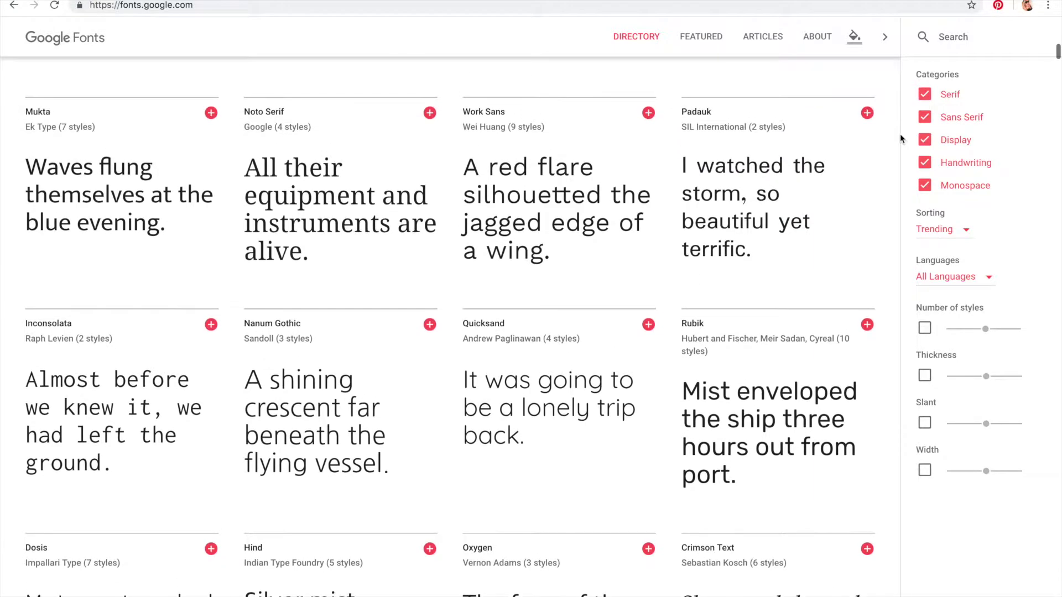
Add the Work Sans family to the font selection and open the selection's details
mouse_move(624, 147)
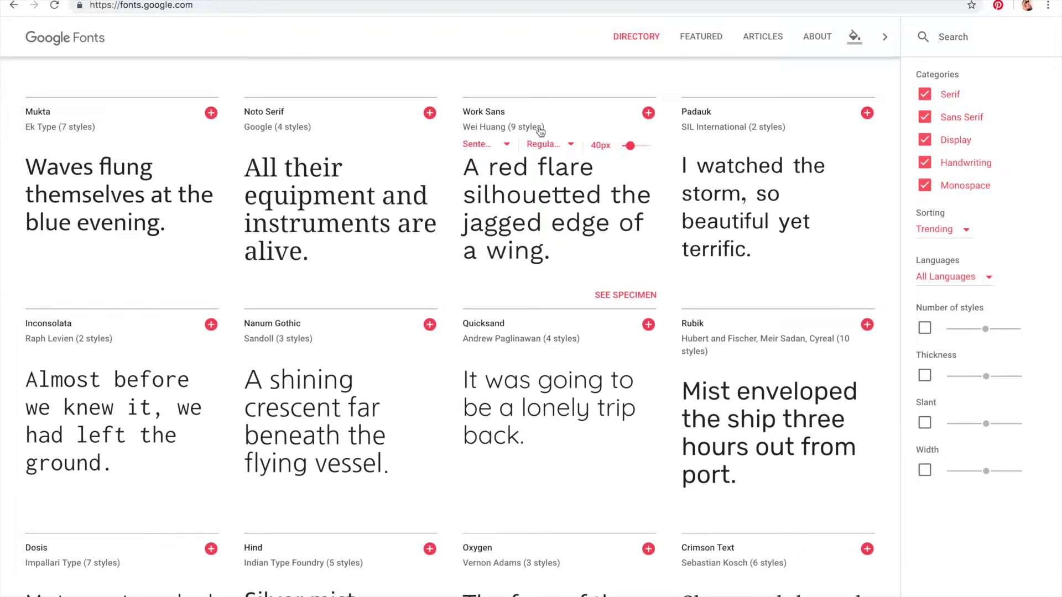
click(649, 114)
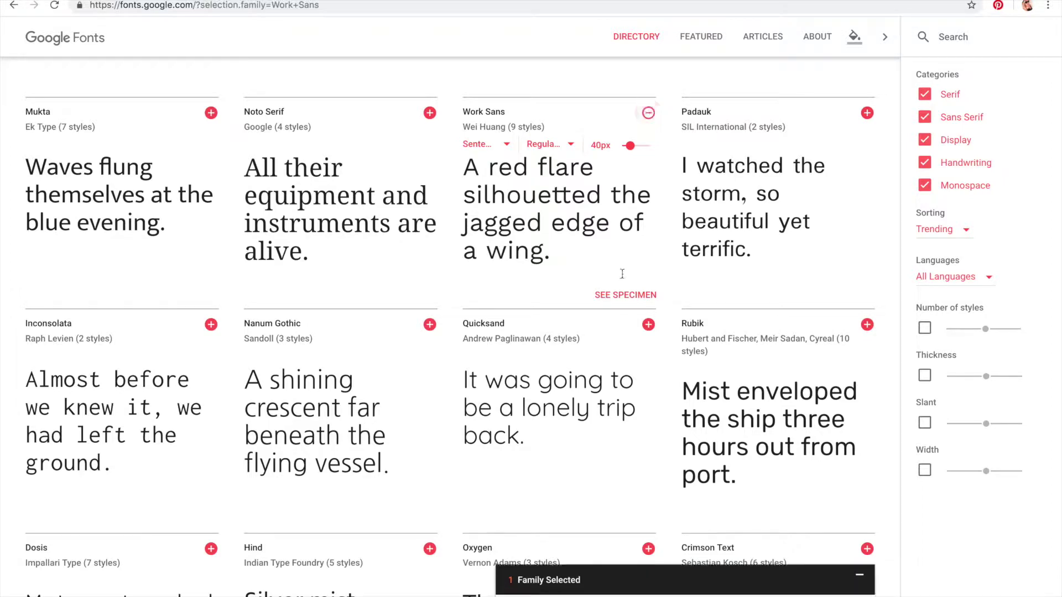
click(829, 596)
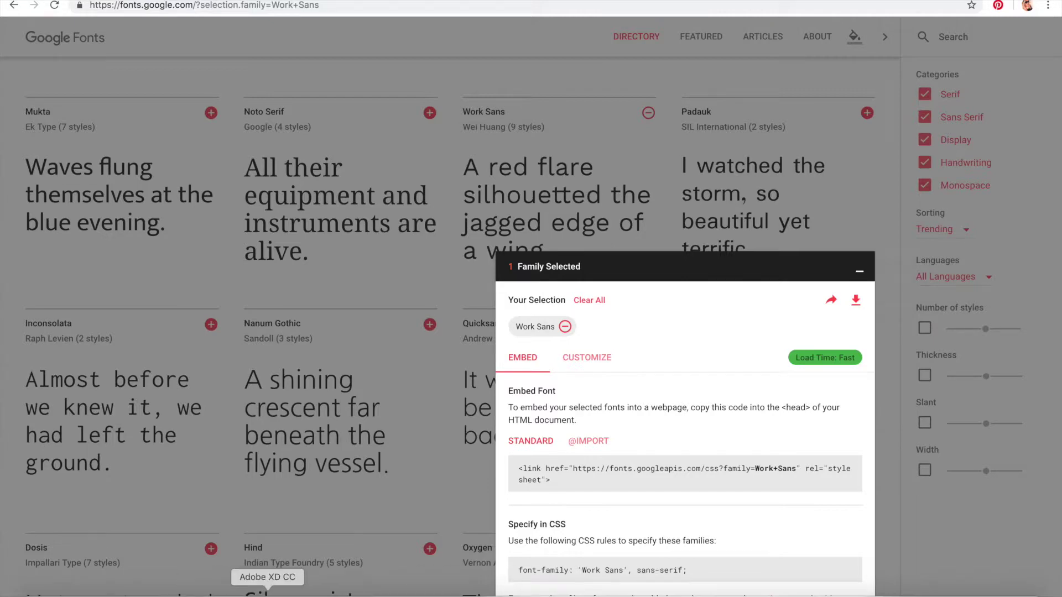
Switch back to InDesign and draw a dark gray logo placeholder about 312 x 104 px from the page's top-left margin corner
click(237, 593)
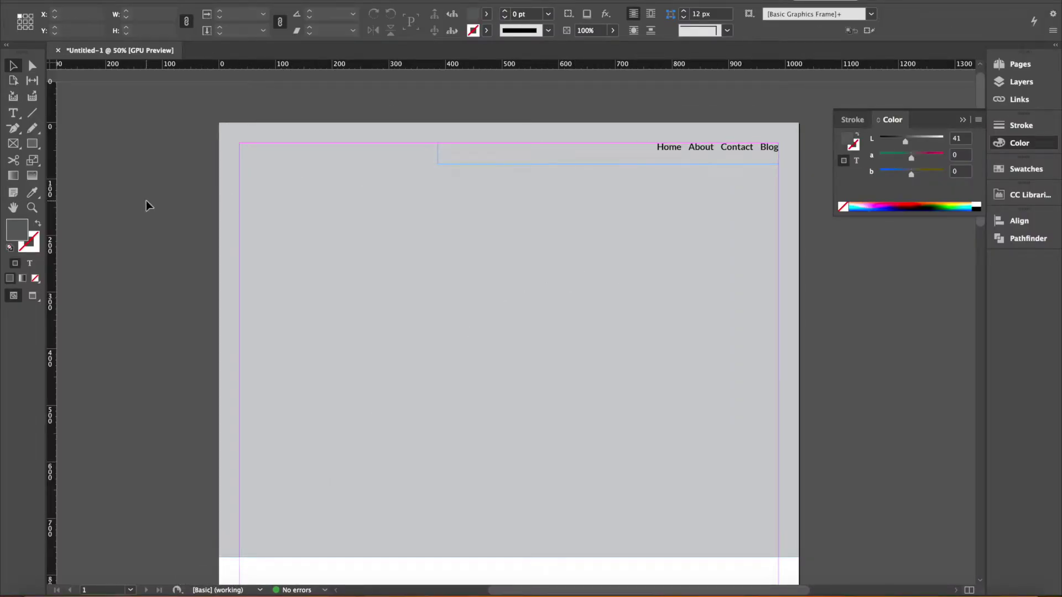
click(32, 144)
drag(240, 143, 415, 201)
key(v)
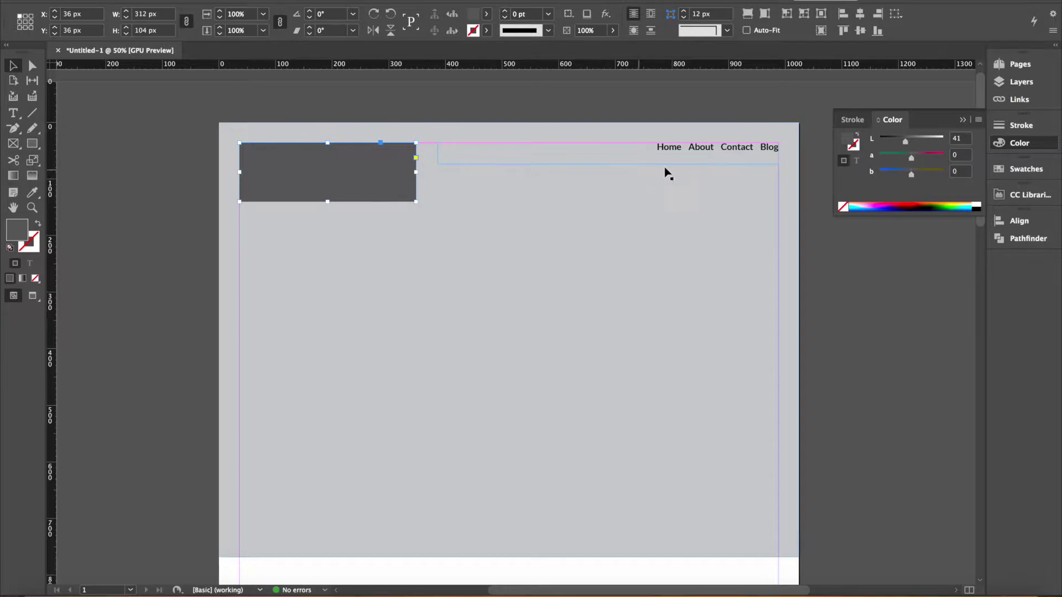
Move the navigation text frame down to about Y 69 px, reduce its height to about 19 px, and deselect it
drag(677, 163, 677, 183)
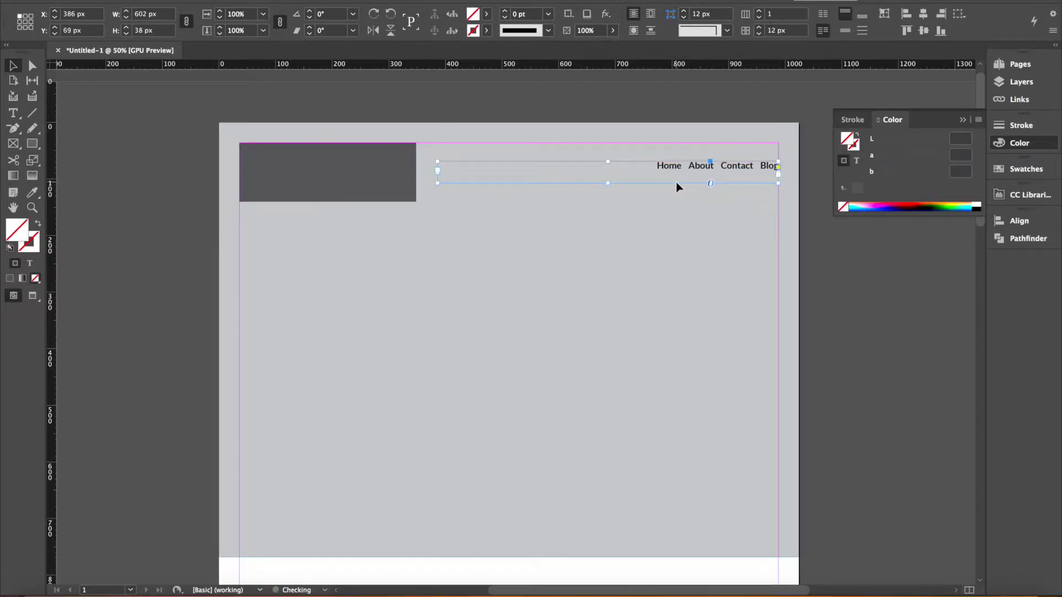
drag(607, 183, 607, 172)
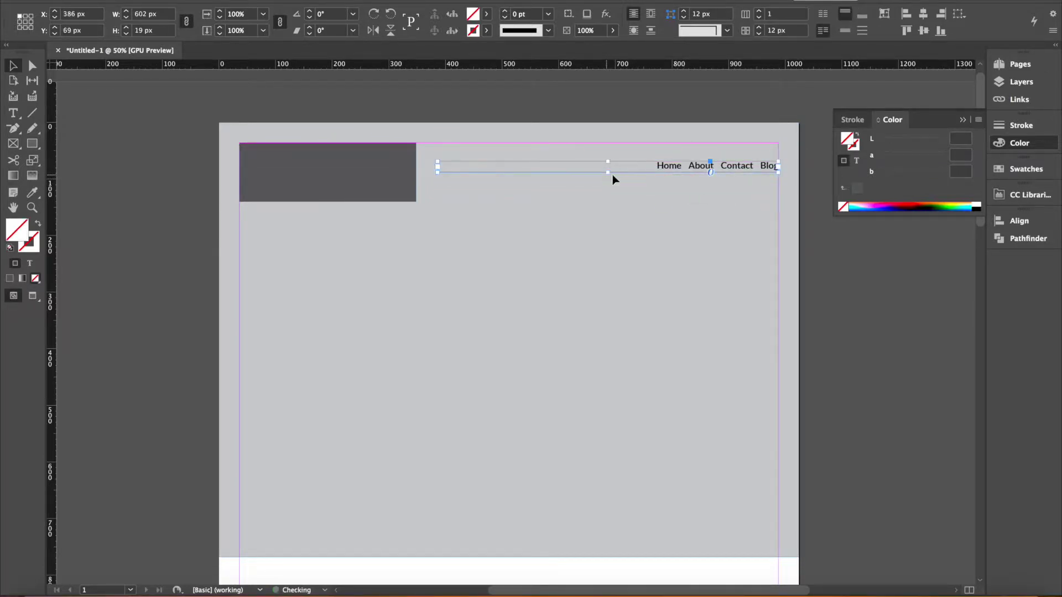
click(857, 297)
key(super+minus)
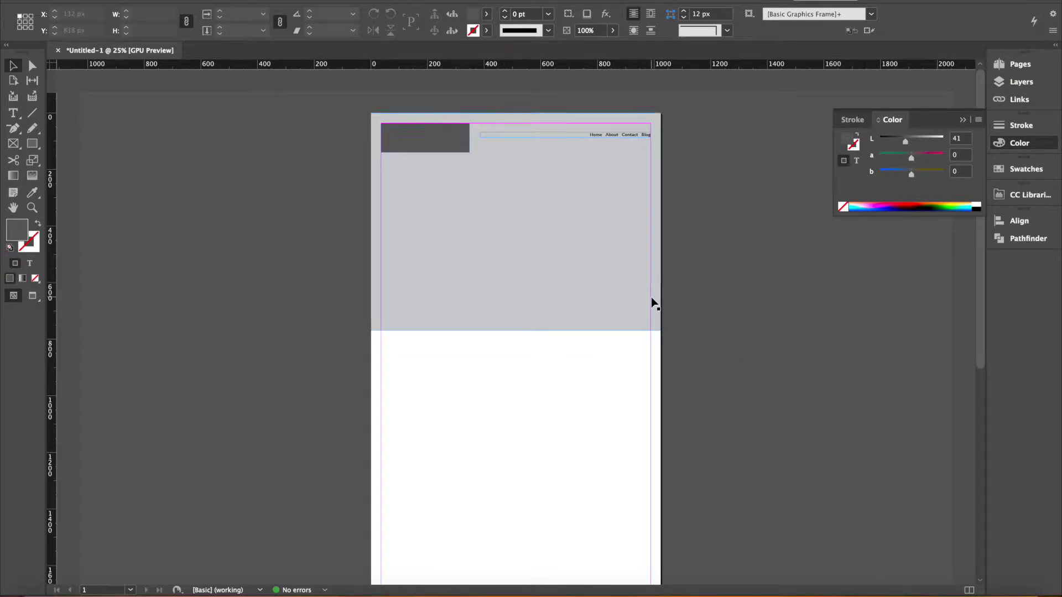
scroll(731, 288, down, 10)
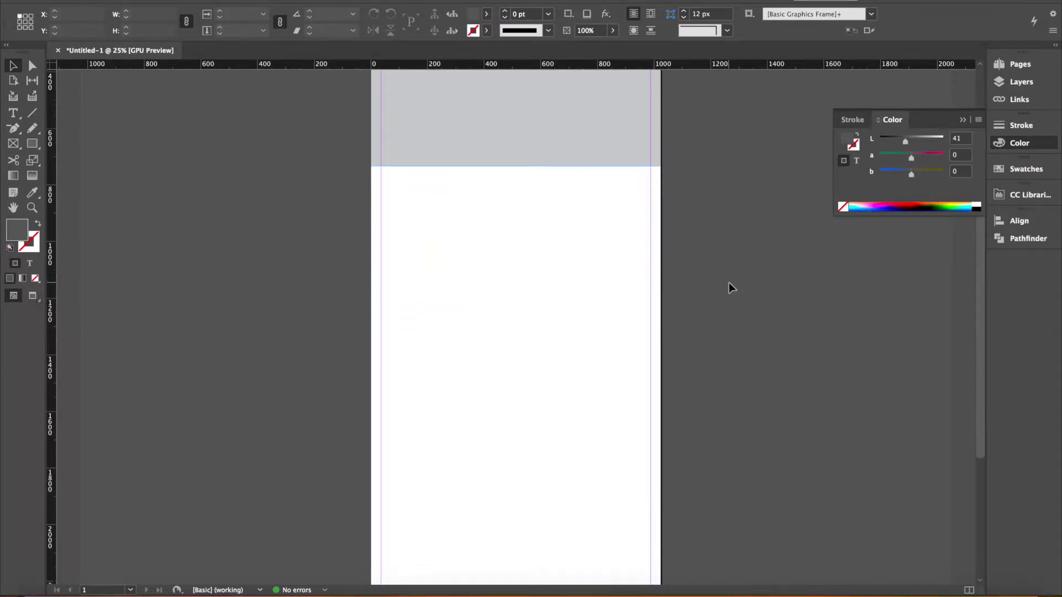
scroll(732, 287, up, 10)
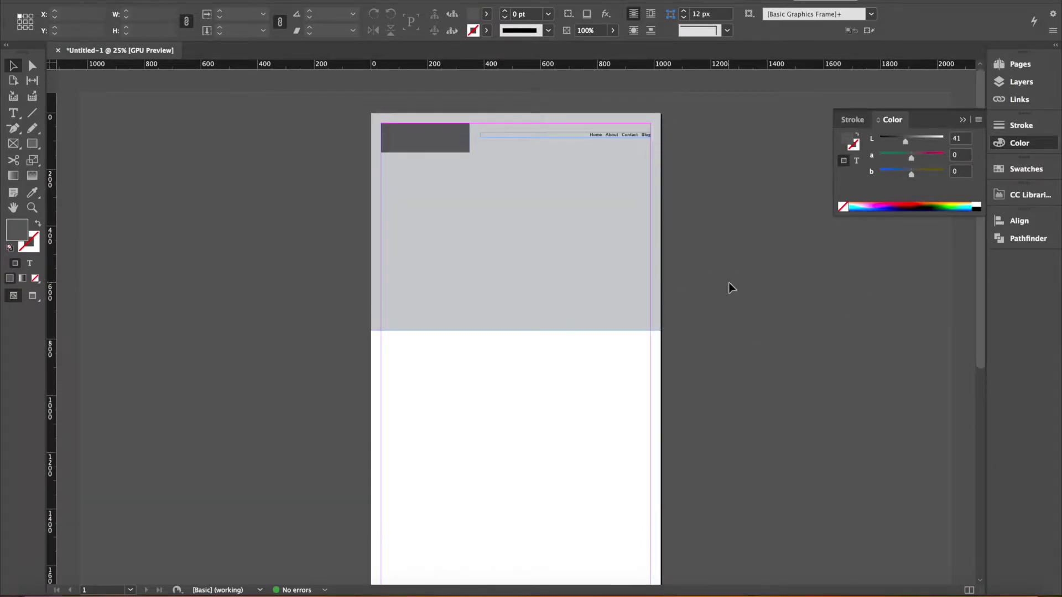
Close the wireframe document without saving its changes and return to the desktop
click(57, 50)
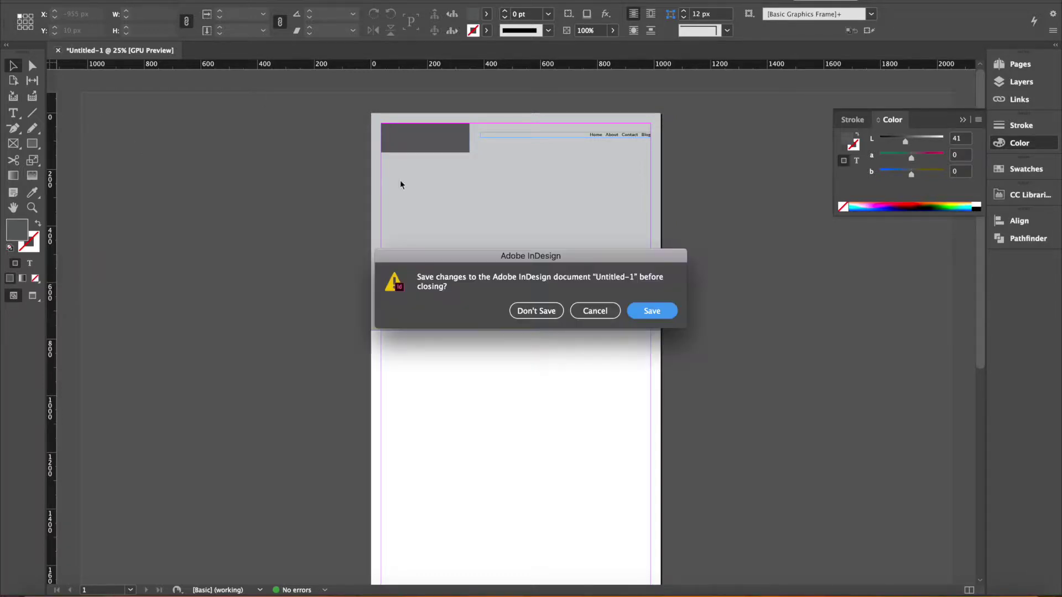
click(520, 316)
click(60, 1)
click(80, 67)
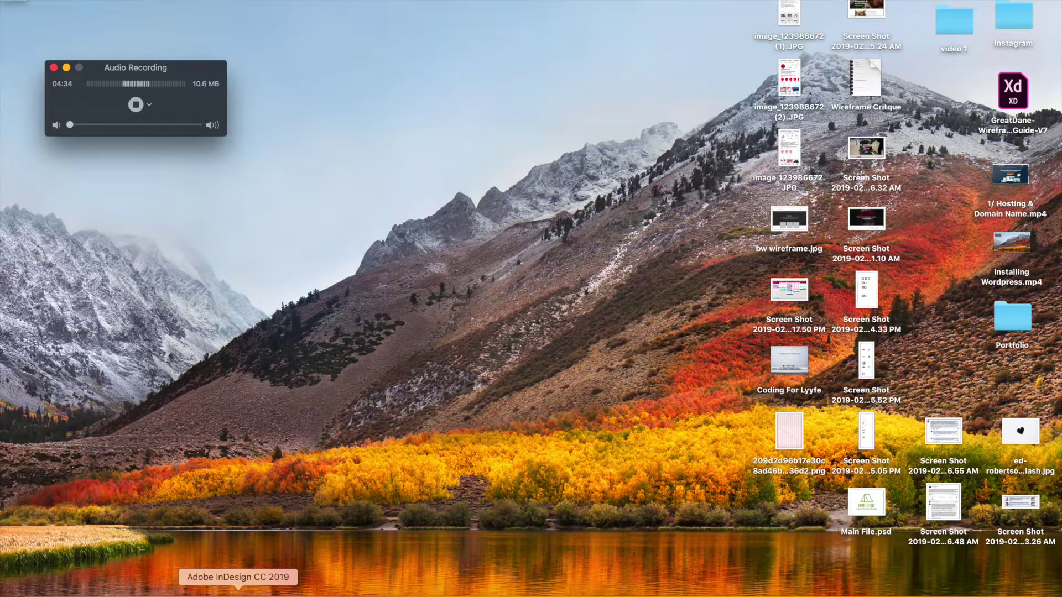
Switch to Illustrator and create a new document from the 1920 x 1080 px Web Page preset
click(210, 590)
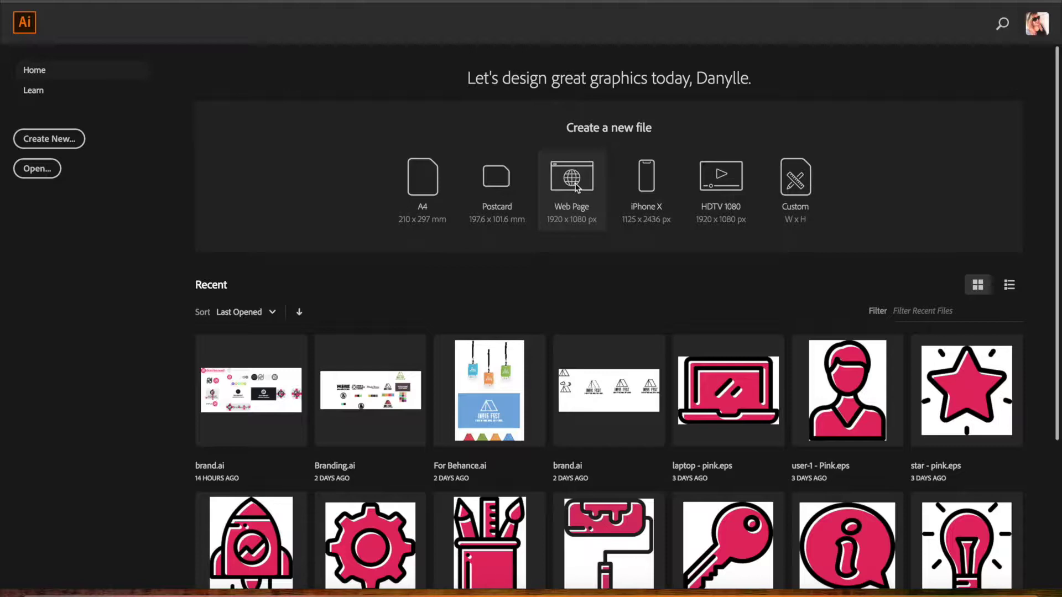
click(575, 188)
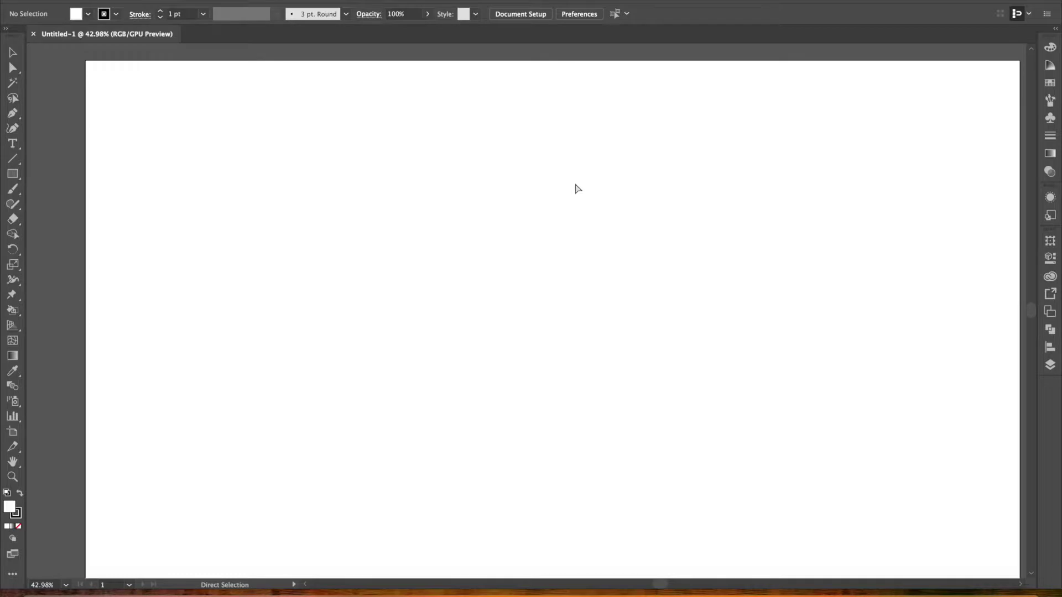
Extend the artboard downward to a height of about 7667 px, keeping its 1920 px width, and leave artboard editing
key(ctrl+minus)
key(ctrl+minus)
key(ctrl+minus)
scroll(600, 298, down, 4)
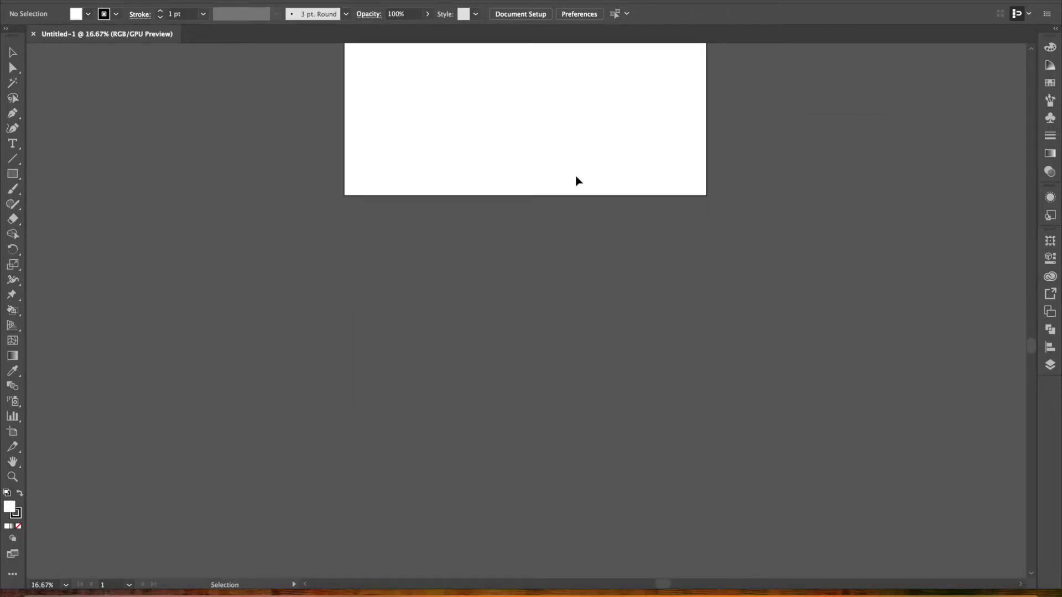
scroll(575, 180, up, 1)
key(ctrl+minus)
key(ctrl+minus)
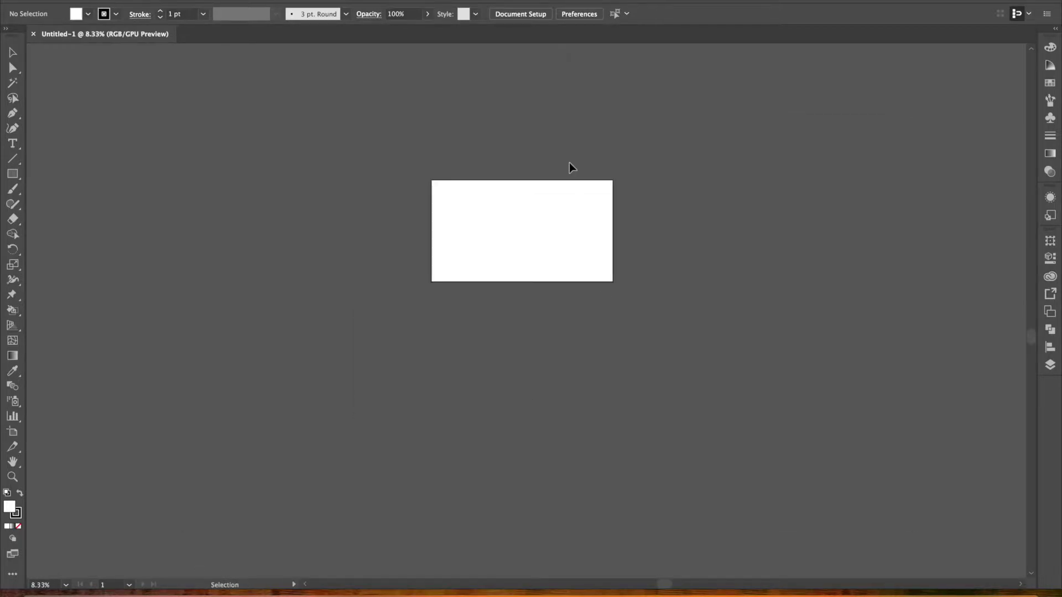
scroll(569, 164, down, 1)
click(523, 12)
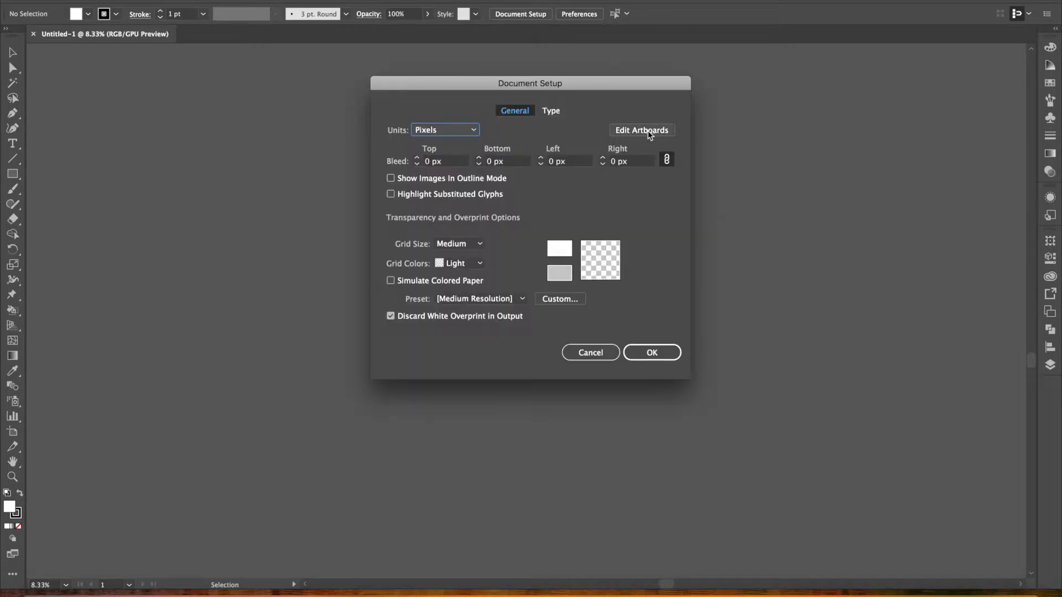
click(641, 131)
drag(518, 210, 509, 517)
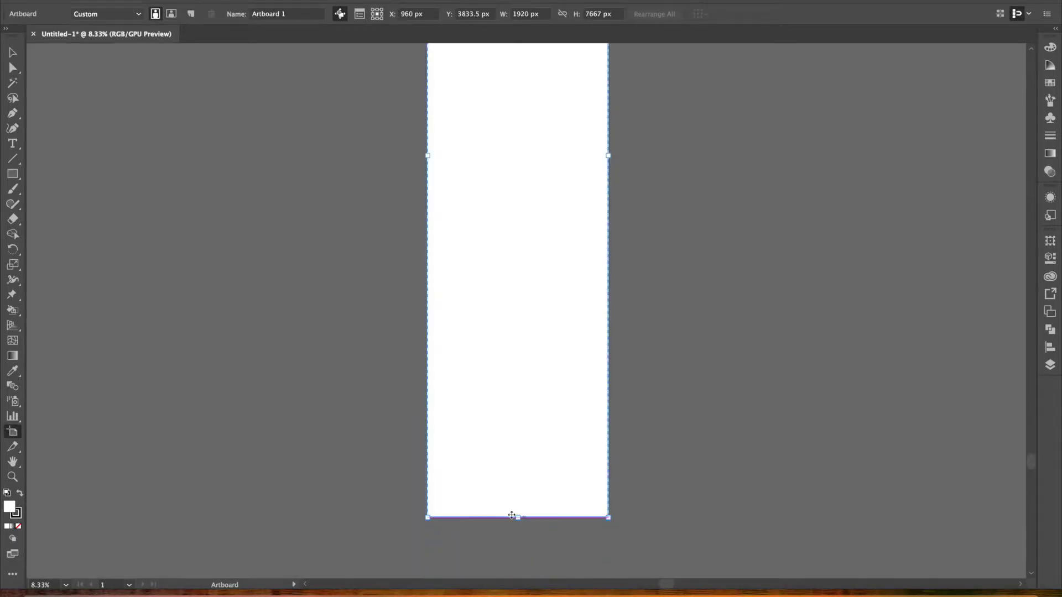
key(Escape)
Examine the lengthened artboard at several magnifications along its height
key(super+equal)
key(super+equal)
key(super+equal)
key(super+equal)
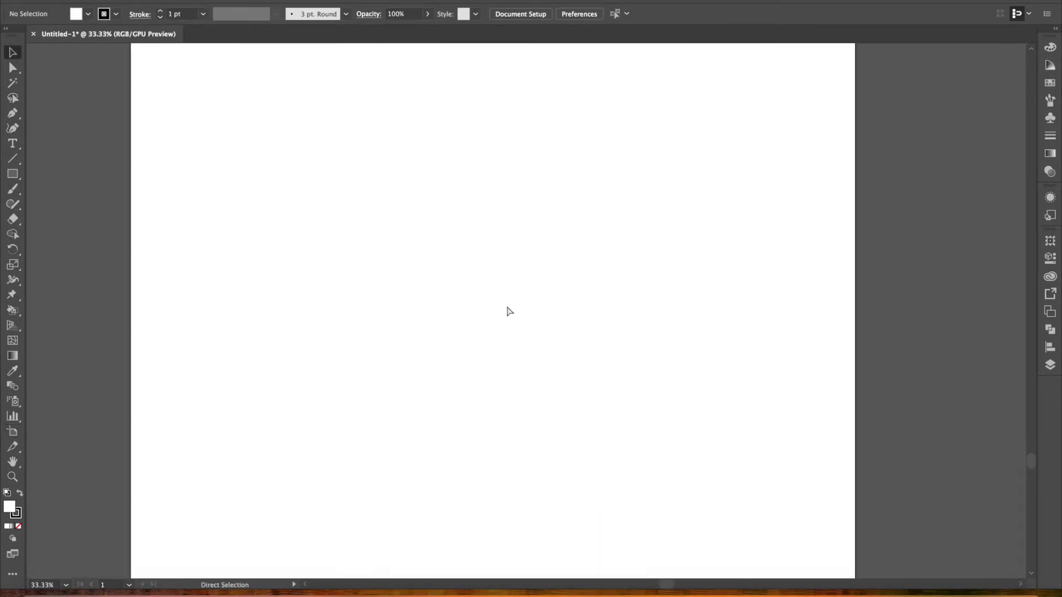
key(super+minus)
scroll(506, 307, up, 3)
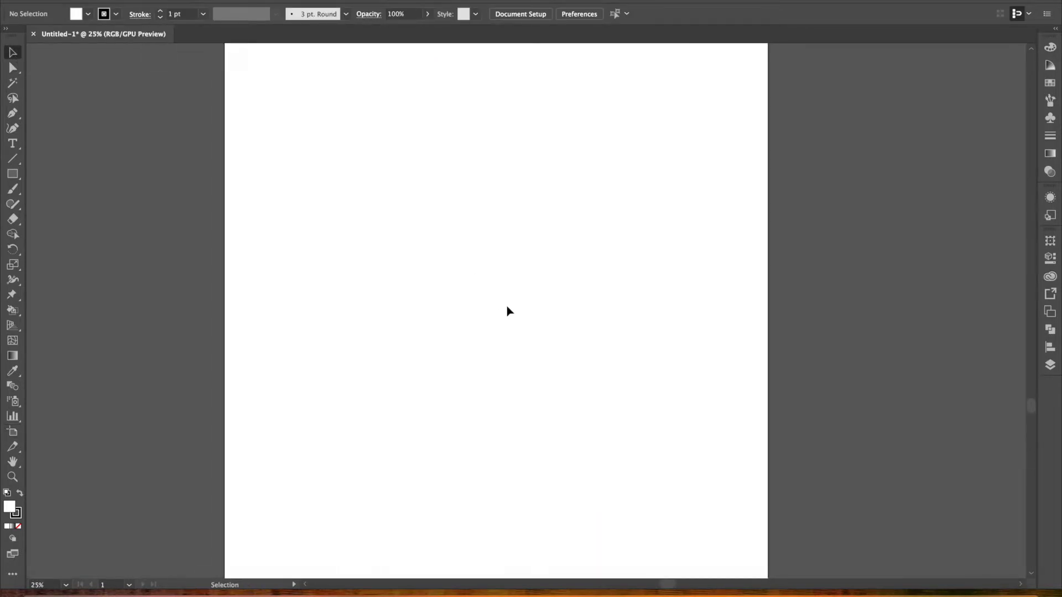
key(super+minus)
key(super+minus)
scroll(510, 311, down, 5)
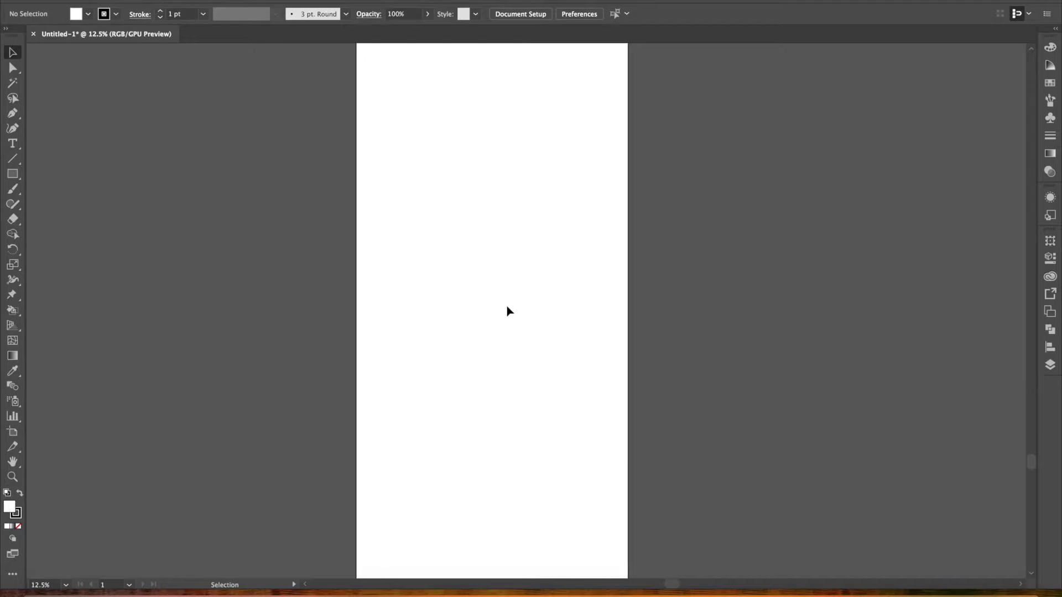
scroll(507, 308, up, 4)
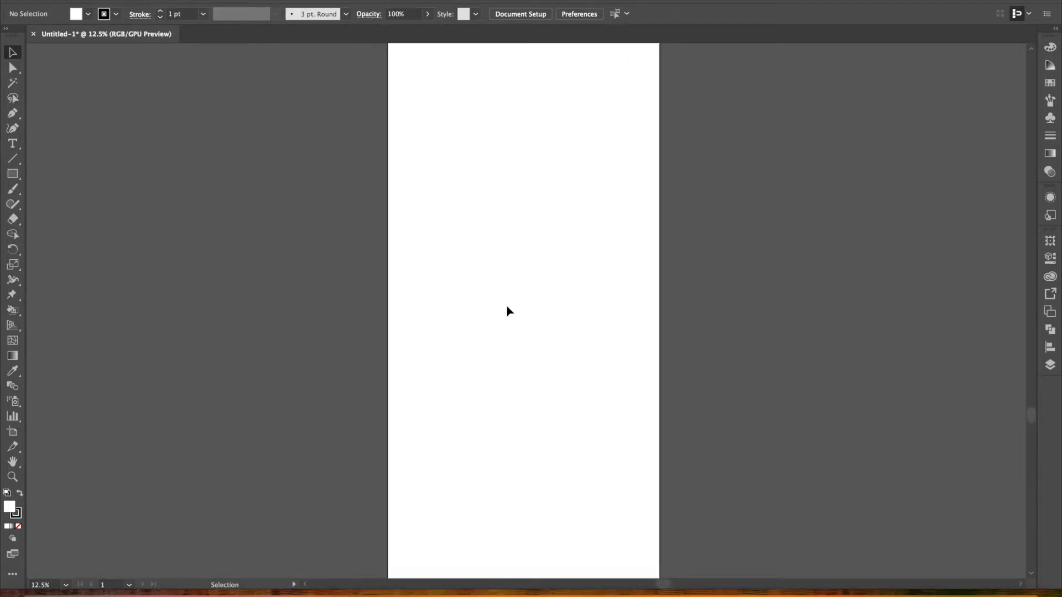
Switch to Chrome and show the designer's own portfolio website in its open tab
click(98, 594)
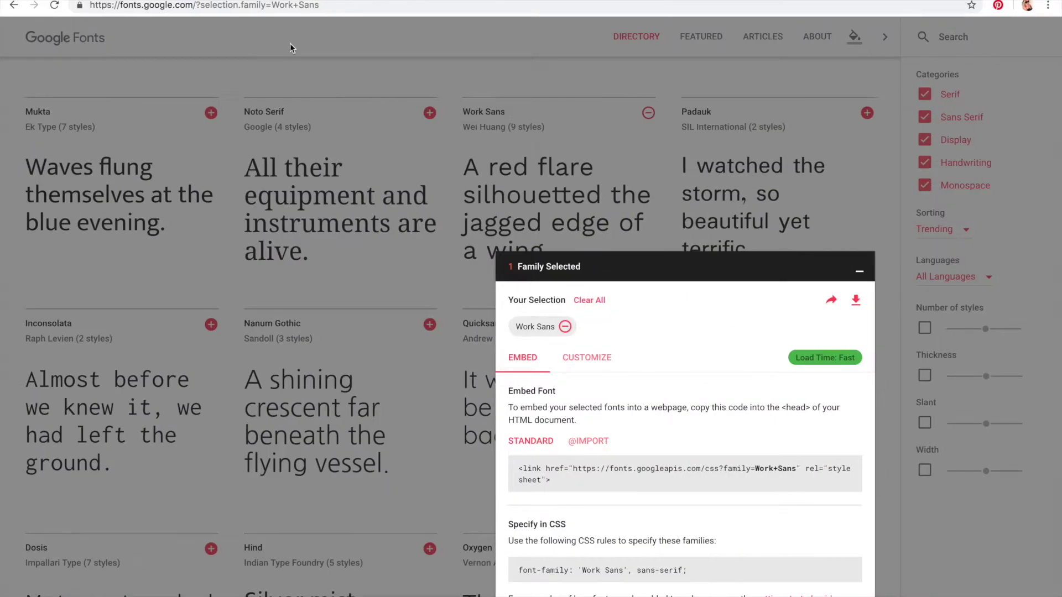
click(382, 1)
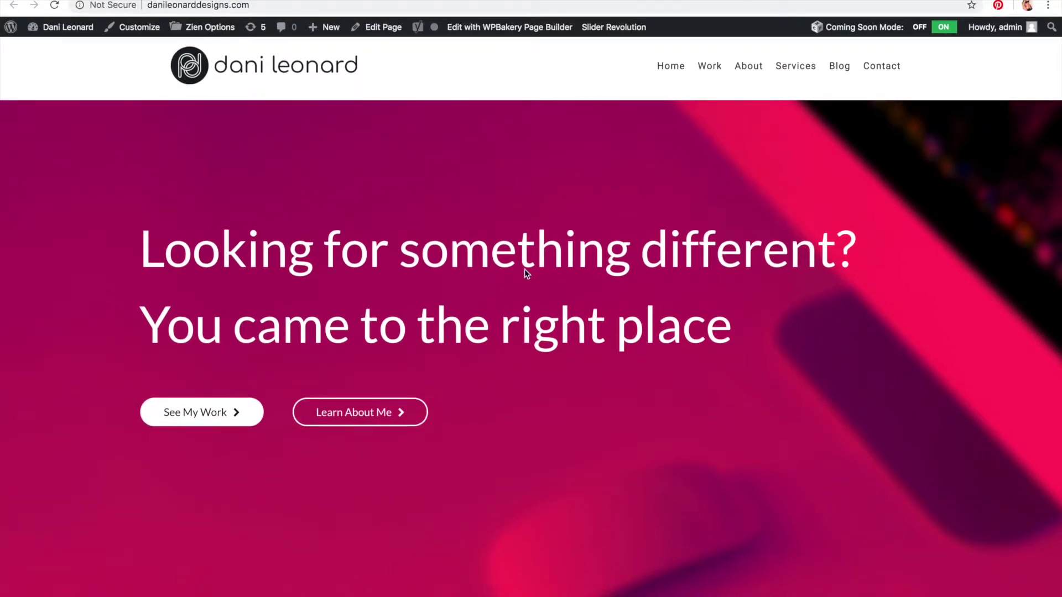
Examine the portfolio homepage from the hero banner through the work gallery to the service cards, and return to its beginning
scroll(524, 268, down, 10)
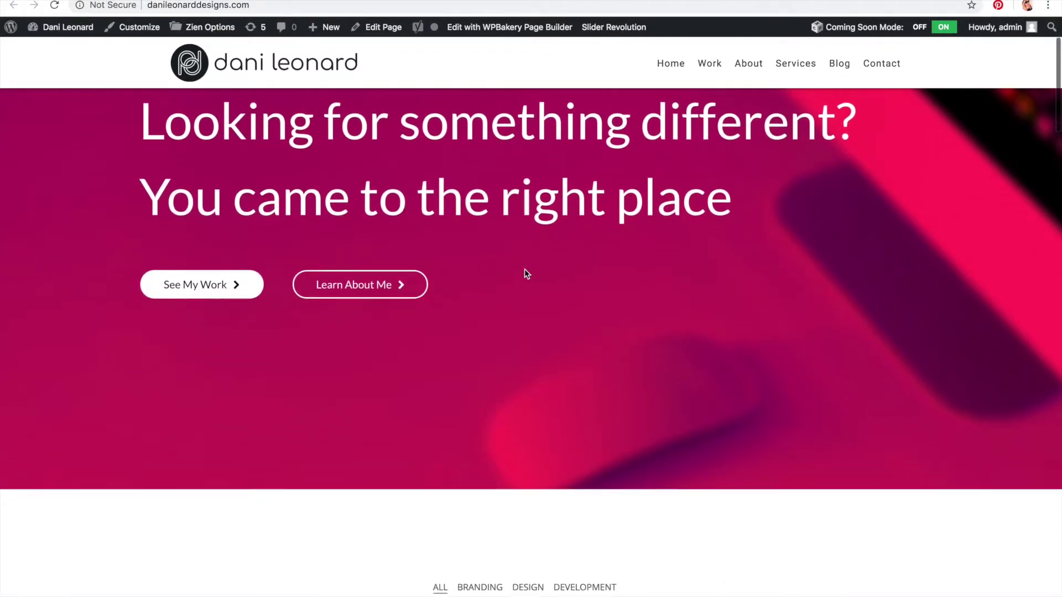
scroll(524, 269, down, 12)
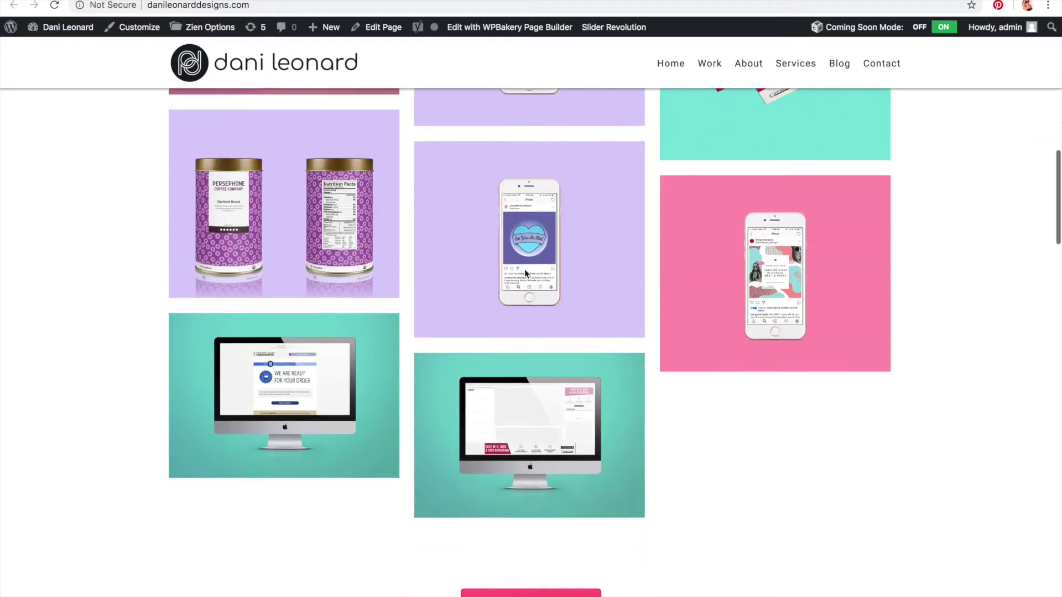
scroll(524, 274, down, 15)
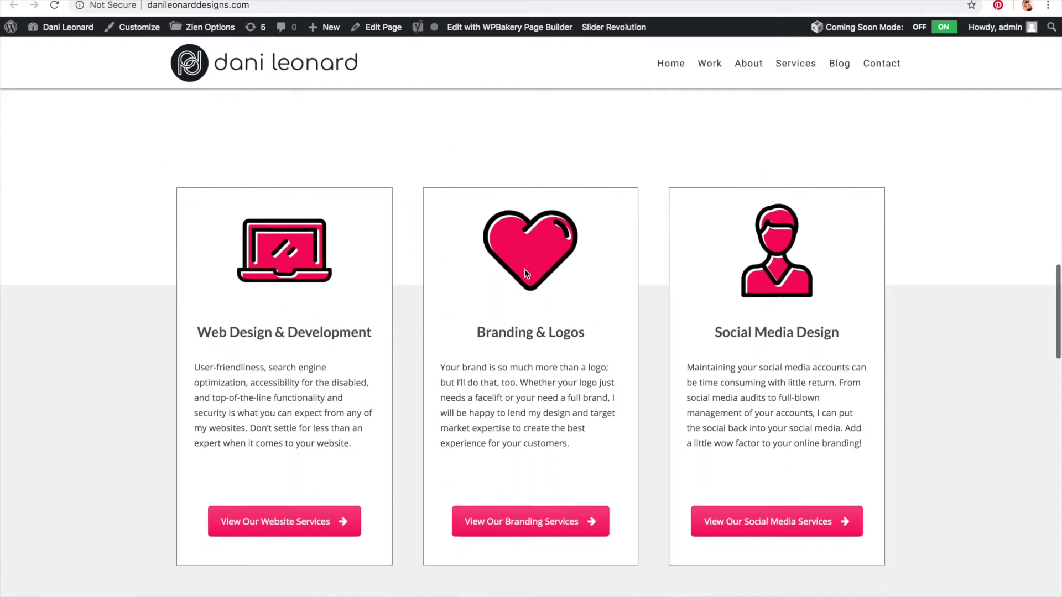
scroll(524, 271, down, 20)
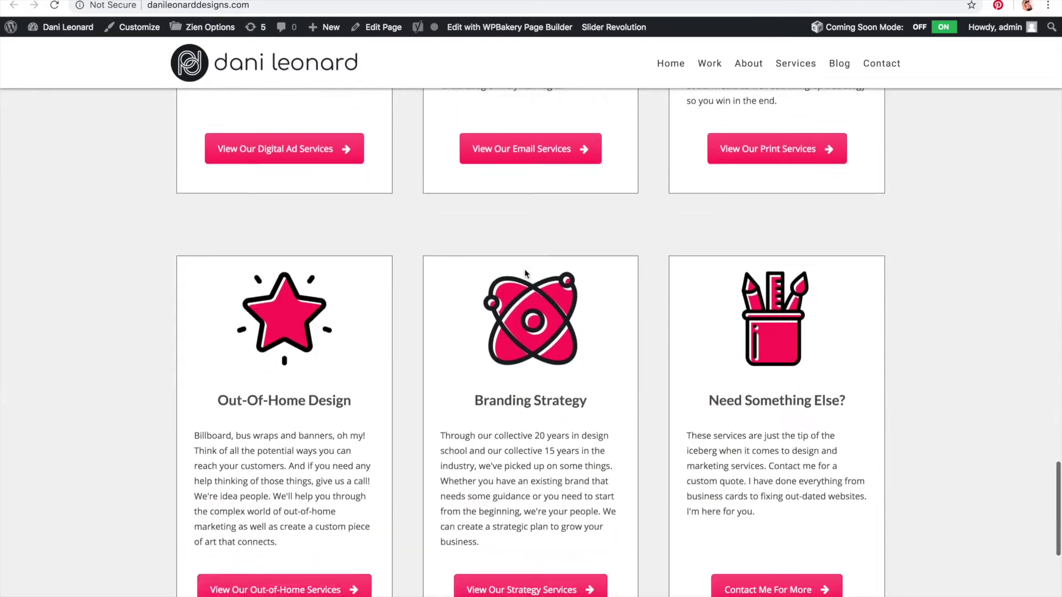
scroll(524, 269, up, 20)
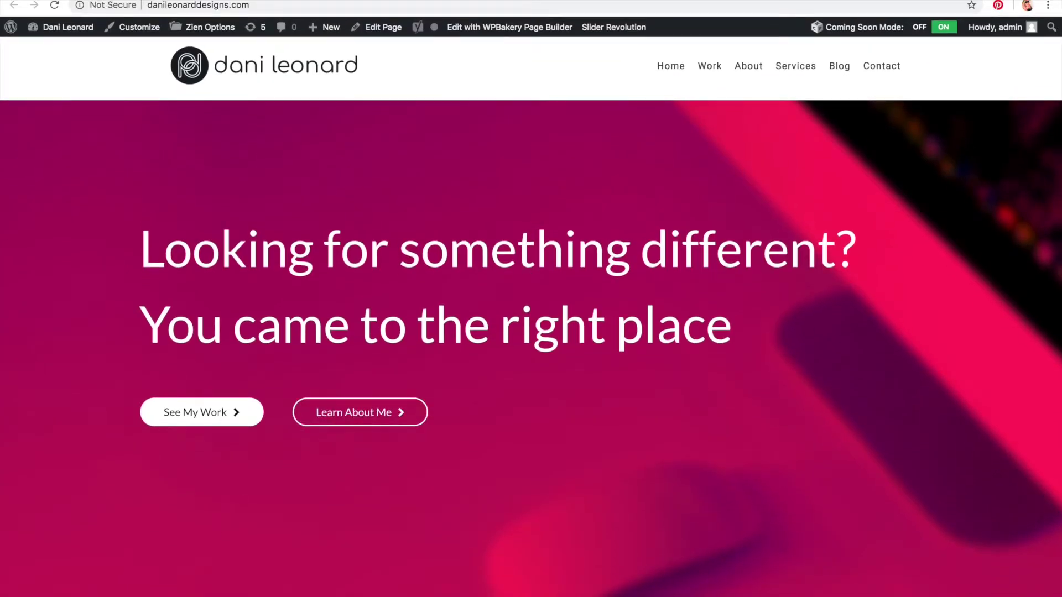
Switch back to Illustrator and examine the long blank artboard at several magnifications, ending at its upper end
click(214, 593)
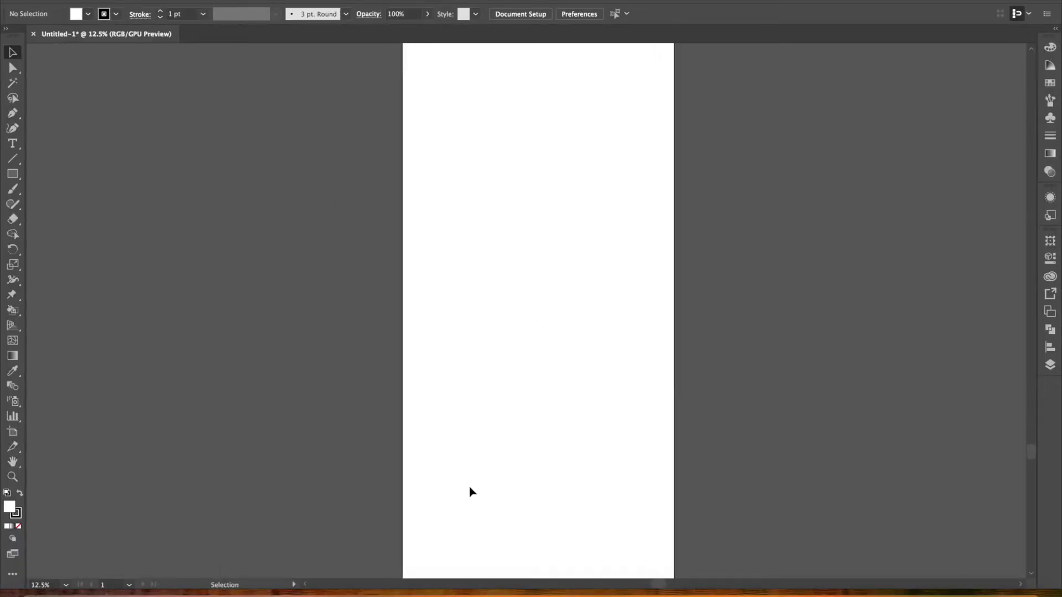
key(super+minus)
scroll(469, 492, up, 10)
scroll(469, 492, down, 10)
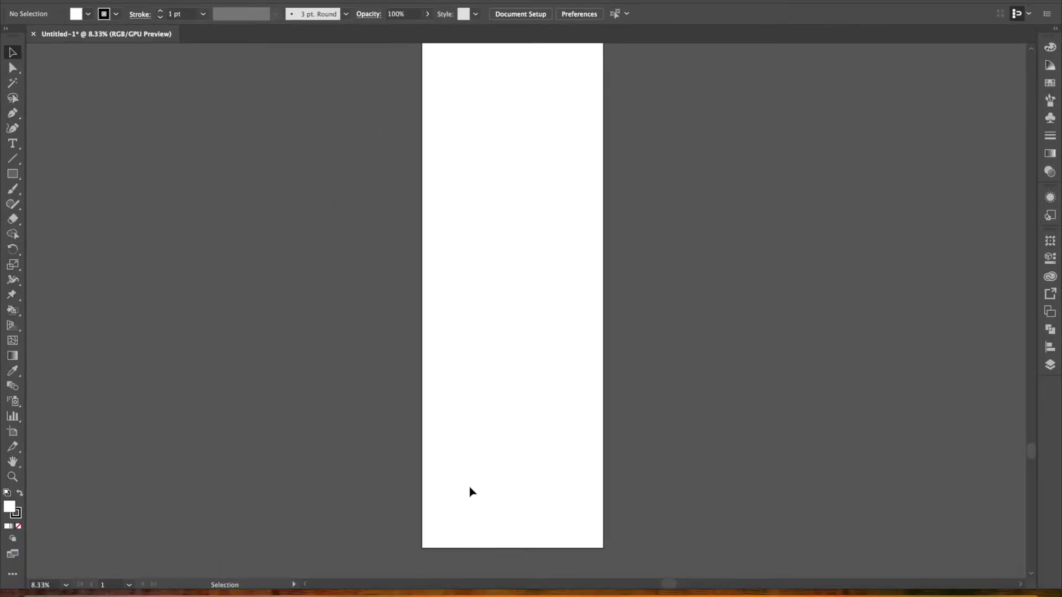
key(super+equal)
key(super+equal)
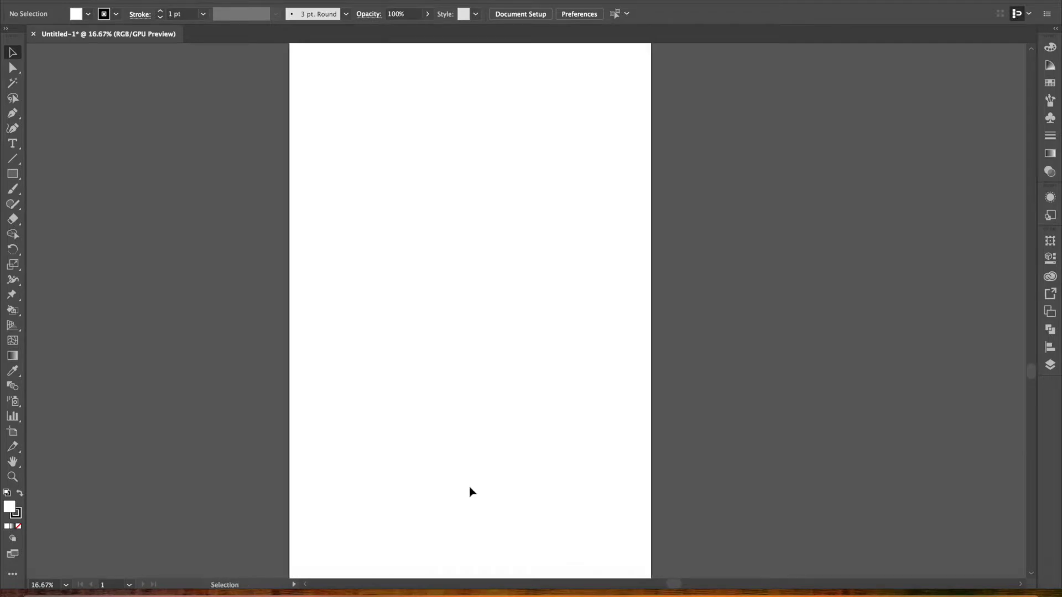
key(super+equal)
scroll(472, 492, up, 2)
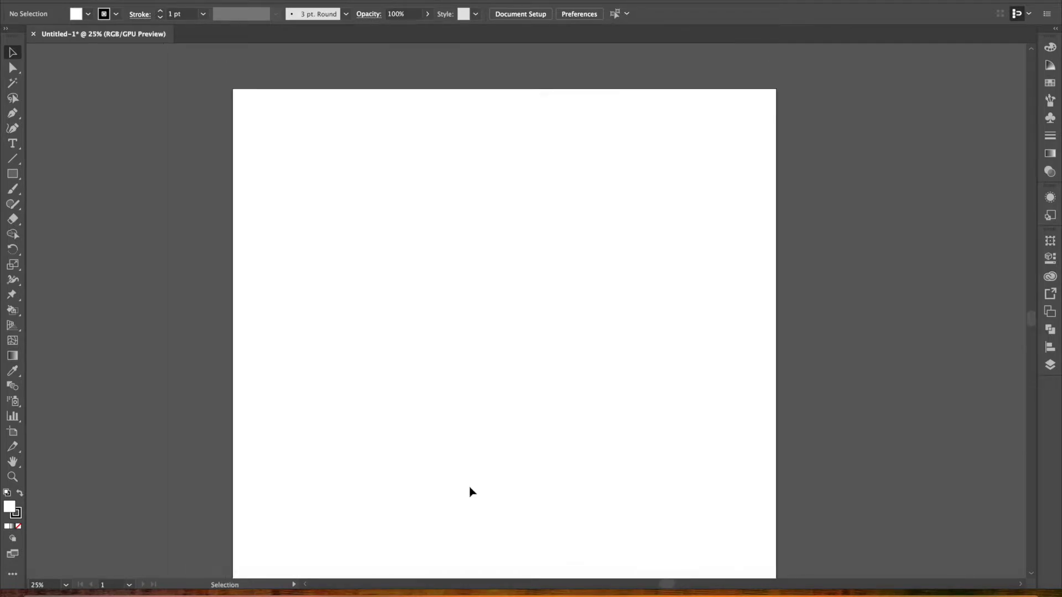
scroll(471, 492, down, 1)
Set the drawing colours to no stroke and a grey fill of #bababa
click(19, 526)
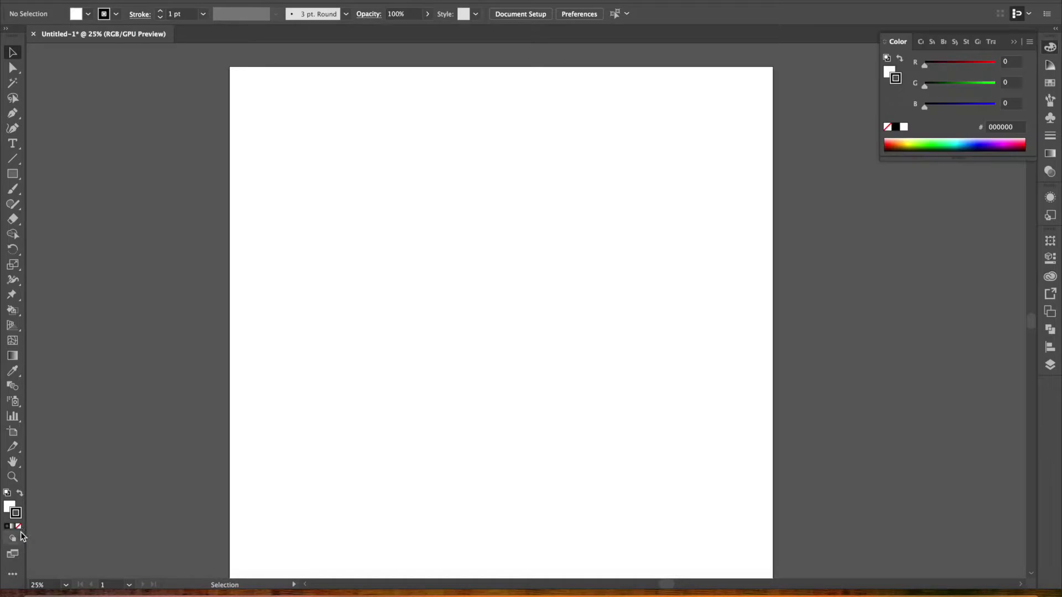
click(9, 507)
double_click(9, 510)
text(bababa)
click(986, 232)
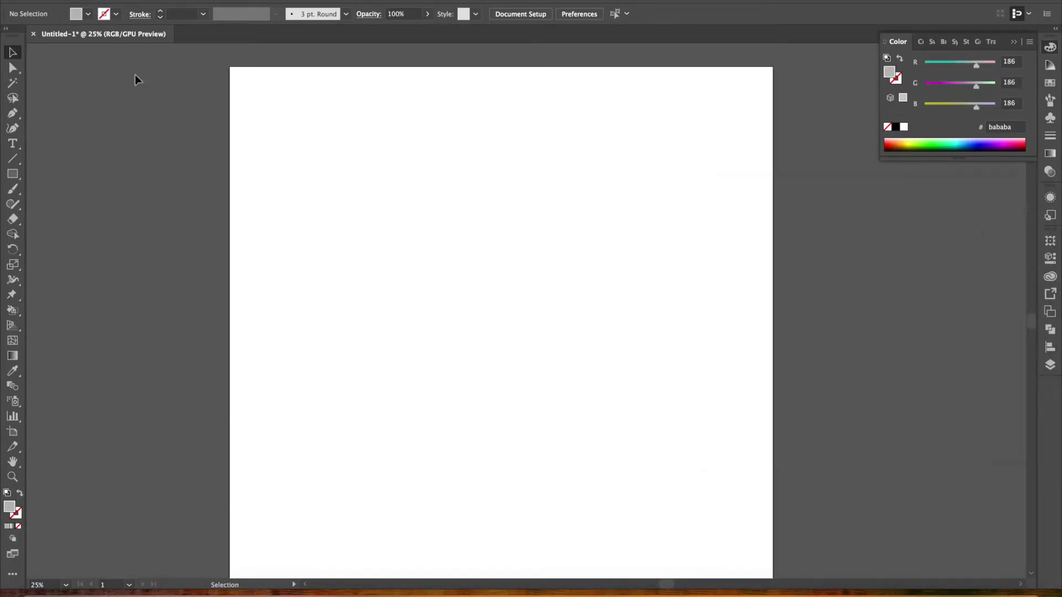
Create a grey rectangle 100 px wide and 768 px high on the artboard with the Rectangle tool
click(12, 174)
click(507, 362)
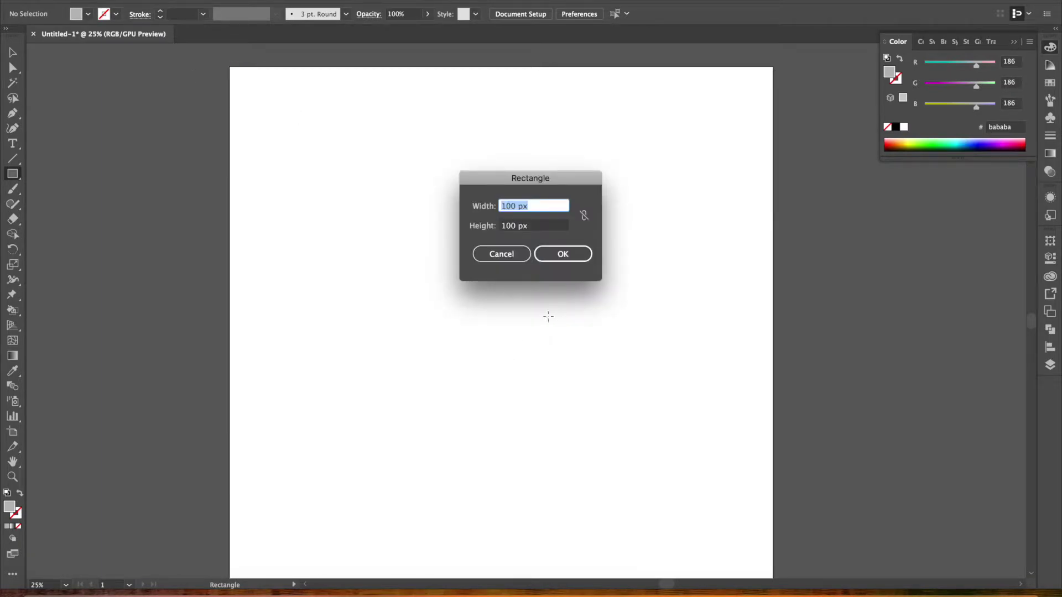
drag(515, 226, 498, 231)
text(768)
key(Return)
Move the grey rectangle to the artboard's upper-left corner and stretch it across the full artboard width as the hero area
key(v)
click(416, 262)
drag(521, 393, 244, 99)
drag(259, 178, 770, 234)
click(564, 442)
Draw a thin rectangle across the full artboard width below the grey area and fill it with black (#000000) as the footer bar
key(ctrl+minus)
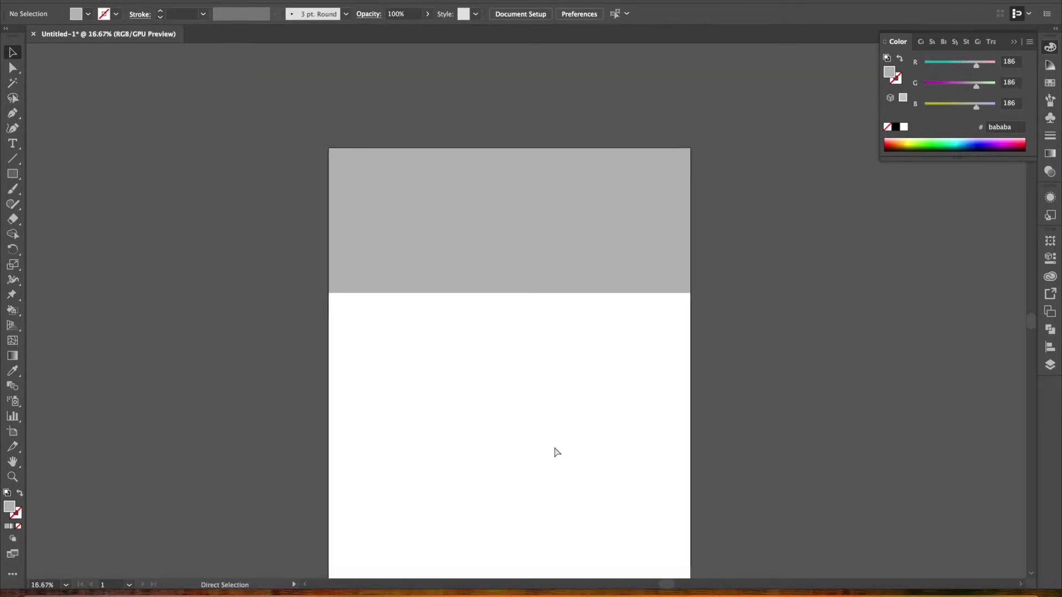
key(ctrl+minus)
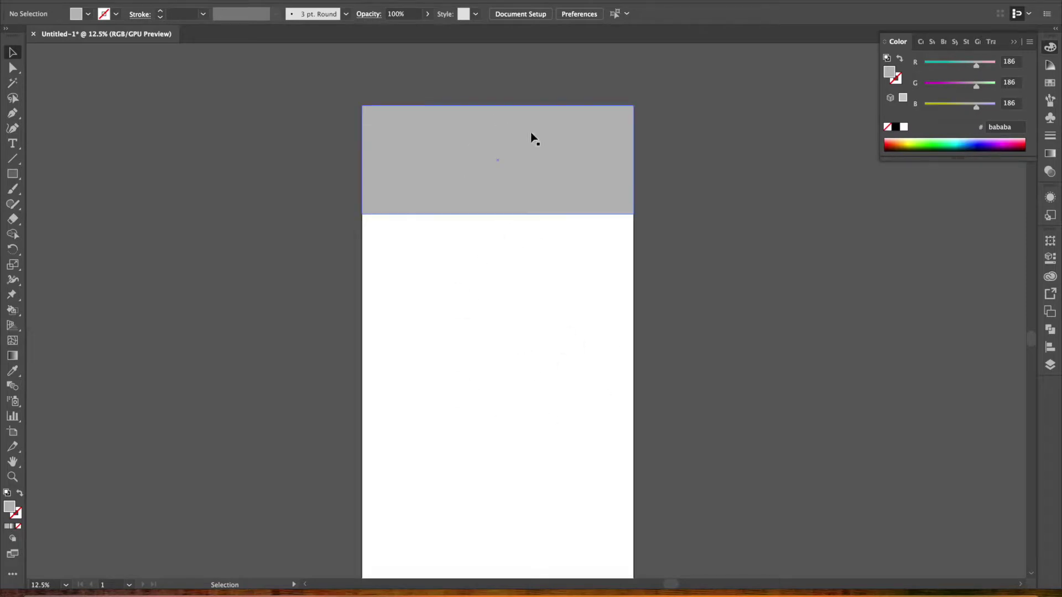
scroll(502, 379, down, 5)
click(12, 175)
mouse_move(349, 339)
mouse_down()
mouse_move(520, 391)
mouse_move(595, 352)
mouse_move(620, 353)
mouse_up()
click(896, 127)
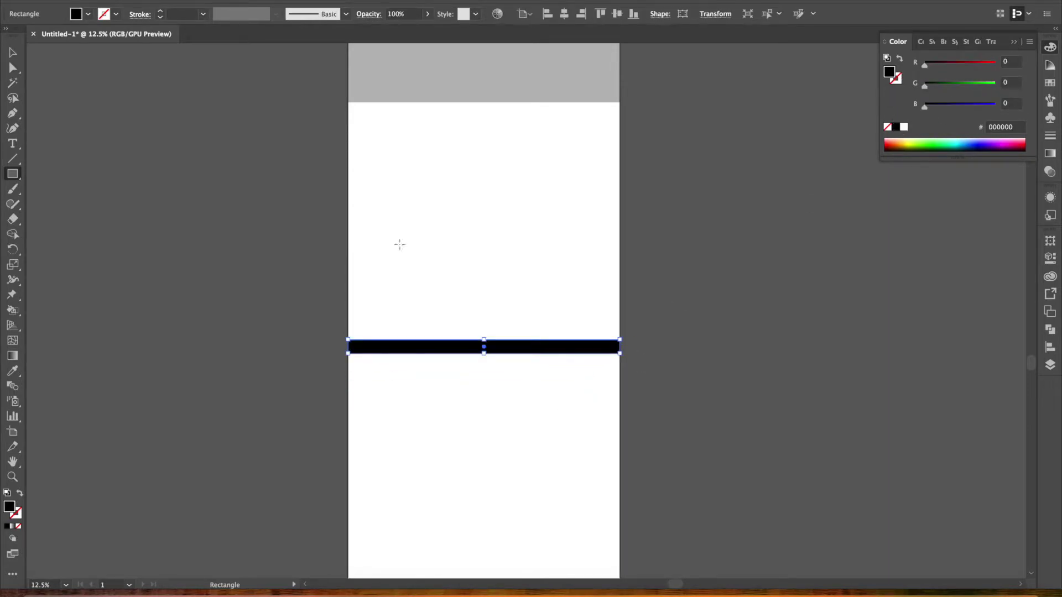
key(v)
click(541, 285)
Move the black footer bar straight down, farther away from the grey hero area, and deselect it
key(ctrl+minus)
scroll(541, 285, down, 5)
scroll(541, 286, up, 6)
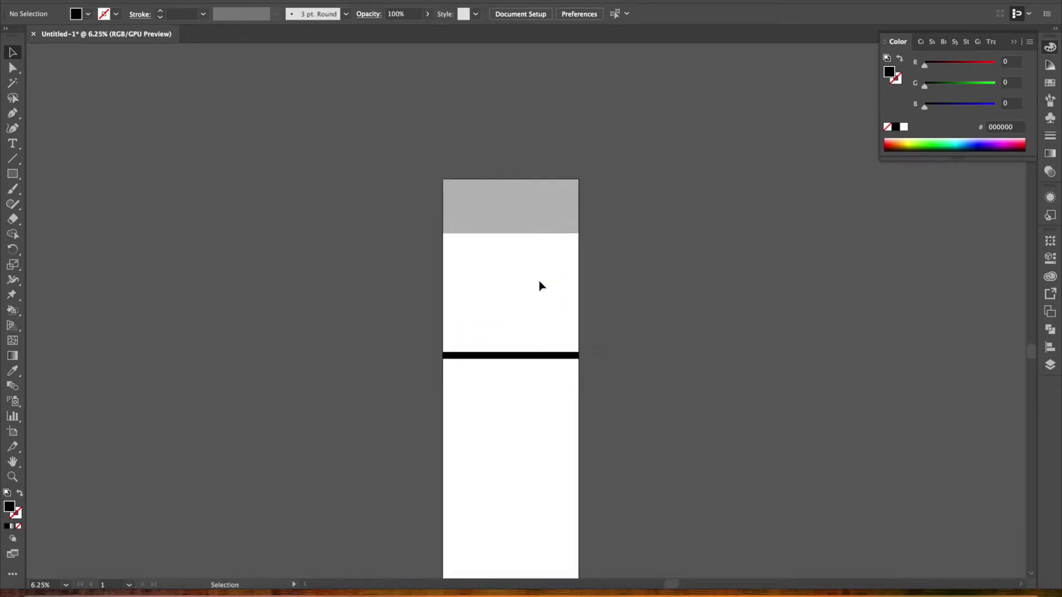
scroll(541, 286, down, 2)
drag(530, 313, 528, 371)
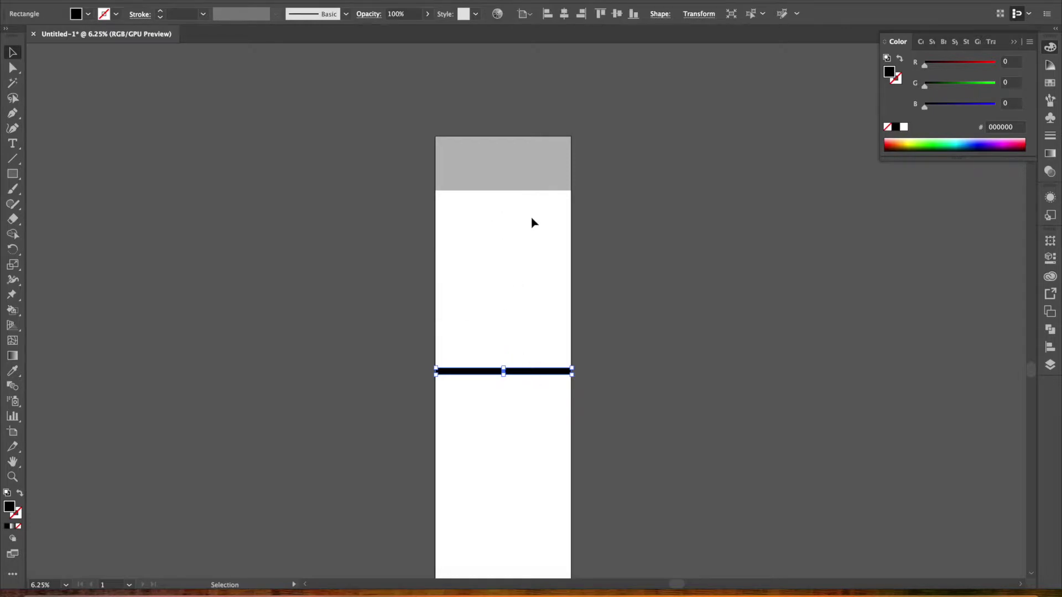
scroll(490, 248, down, 6)
click(491, 249)
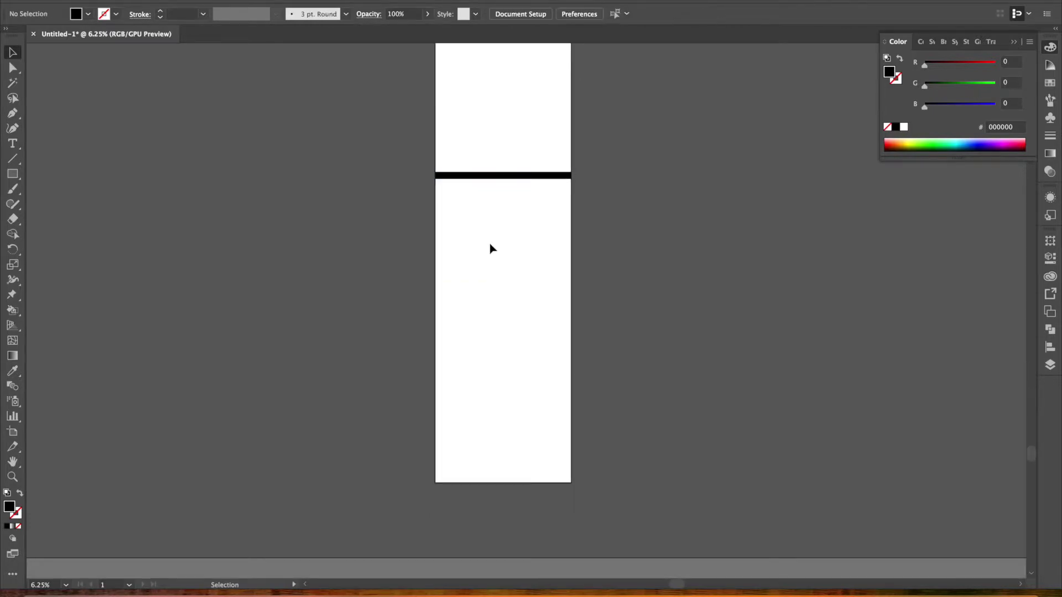
Shorten the artboard to a height of about 3374 px so that it ends at the footer bar, and leave artboard editing
click(524, 14)
click(633, 130)
drag(502, 483, 497, 180)
click(23, 52)
Add a second 1920 x 3374 px artboard beside the first one and leave artboard editing
scroll(321, 412, up, 5)
scroll(322, 412, right, 4)
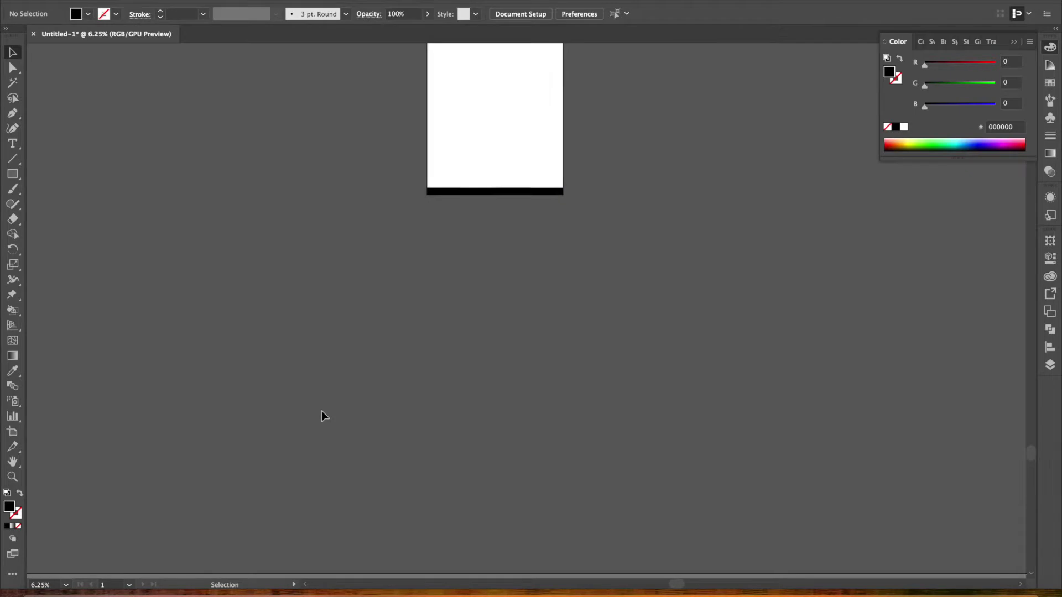
click(534, 15)
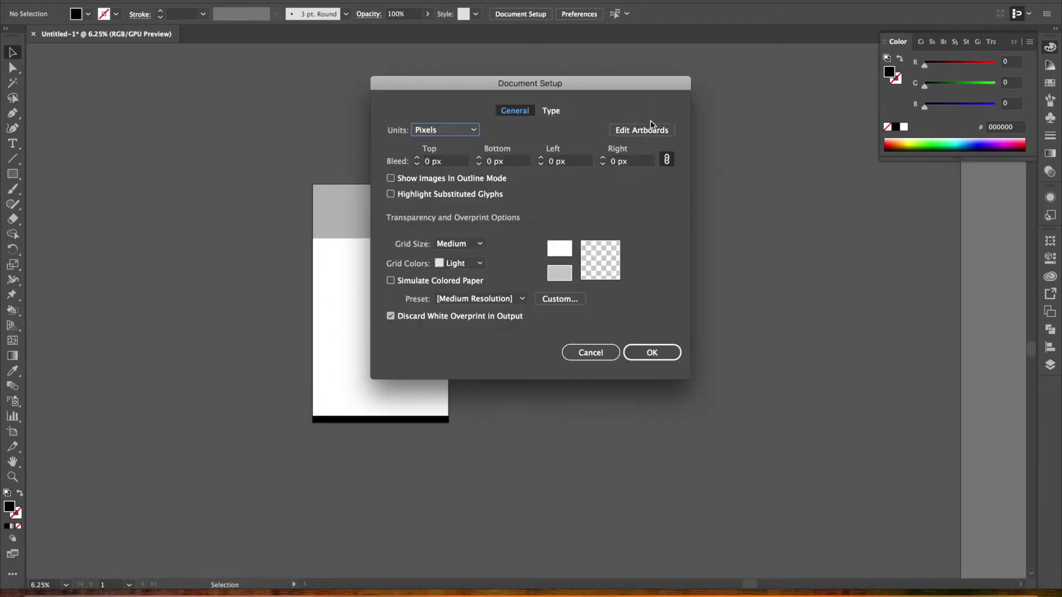
click(646, 129)
click(190, 13)
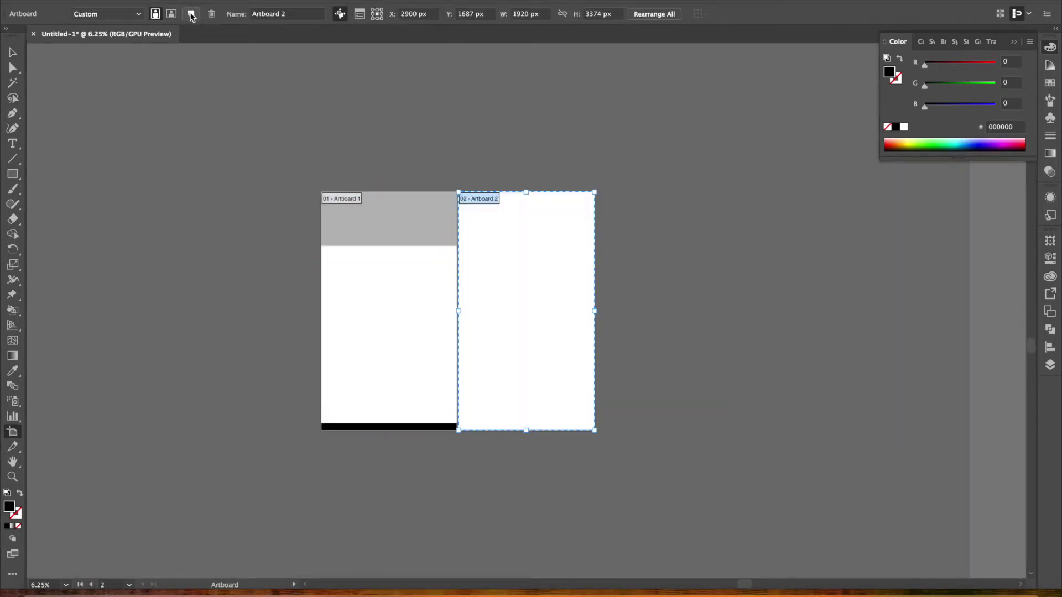
click(13, 53)
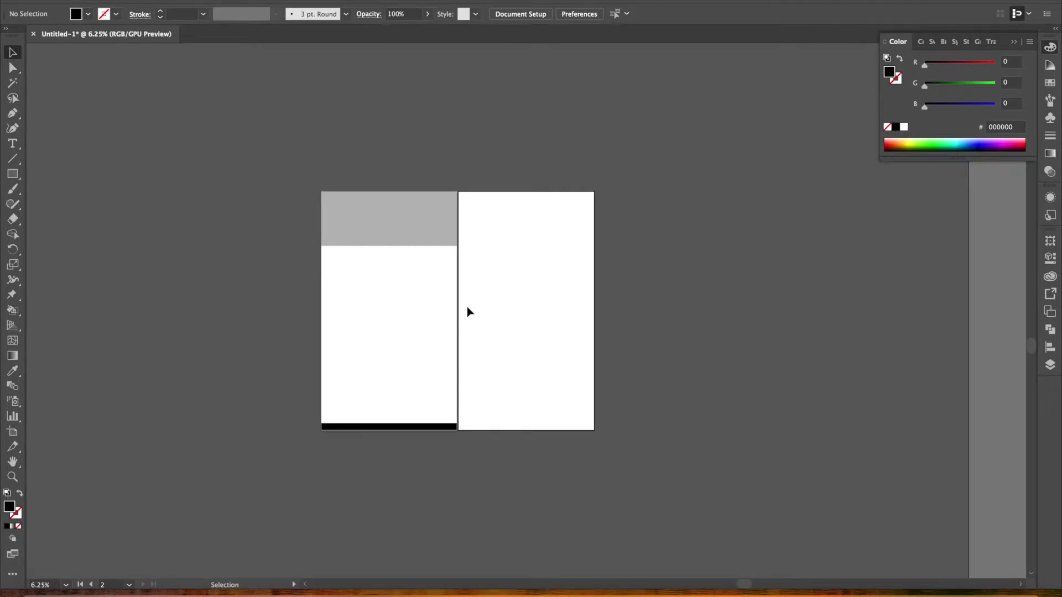
Close the untitled wireframe document without saving and quit Illustrator
click(33, 33)
click(545, 317)
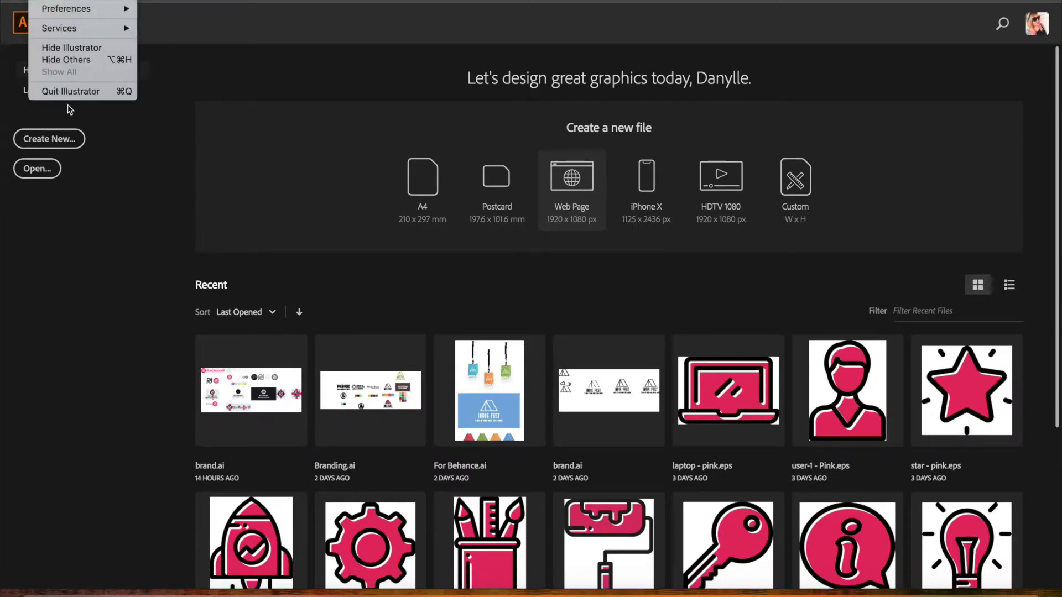
click(68, 95)
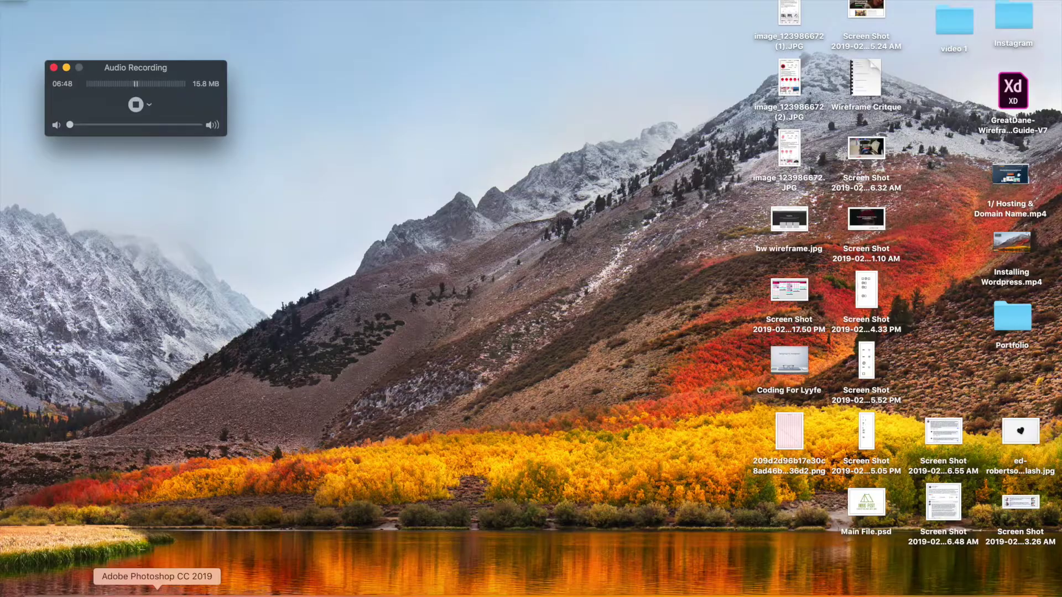
Switch to Photoshop and create a new document from the Web Large 1920 x 1080 px preset with artboards turned off
click(157, 592)
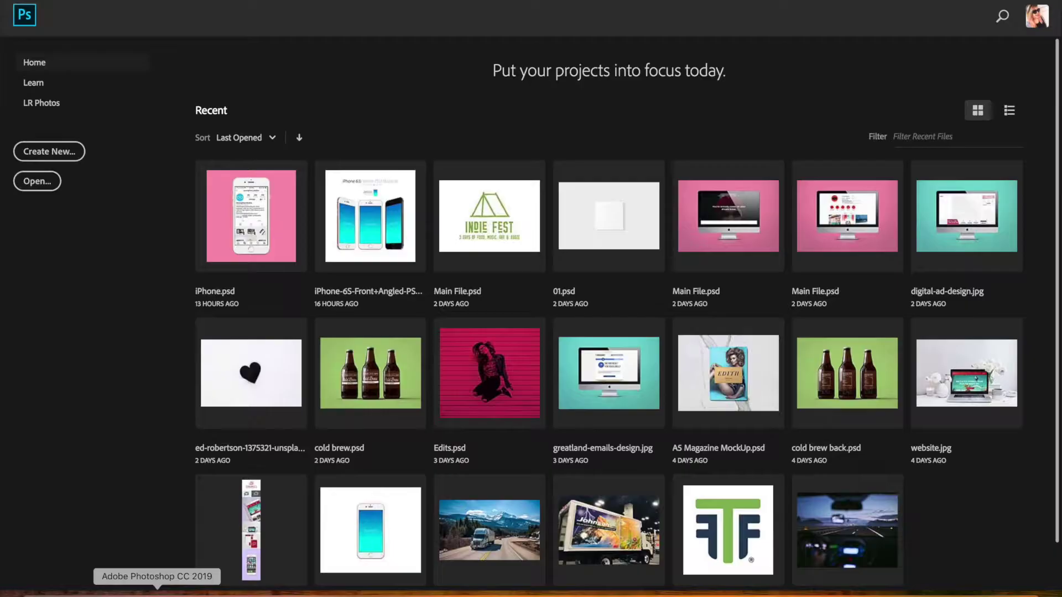
click(64, 152)
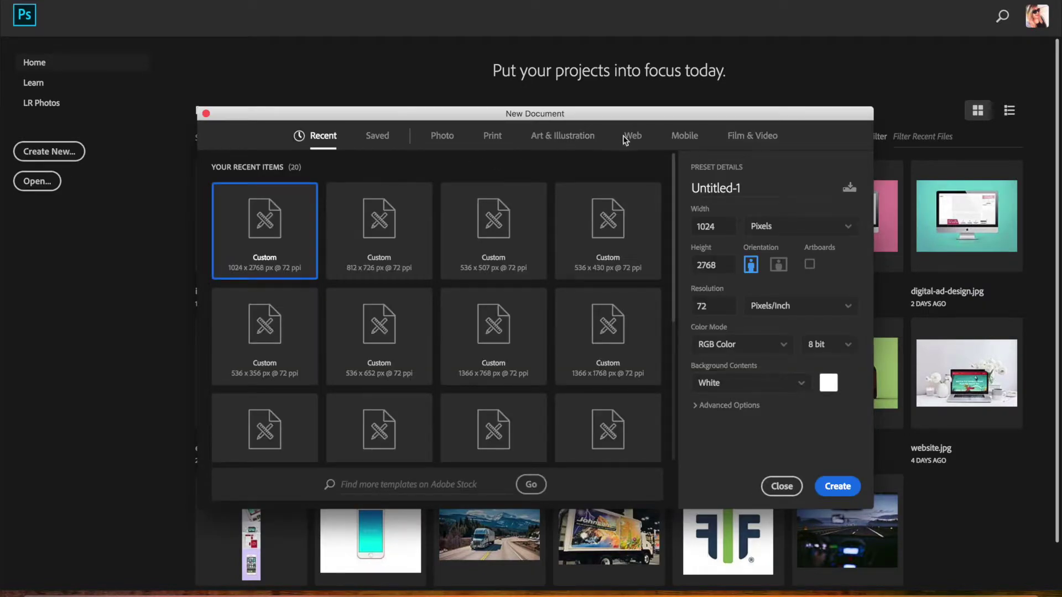
click(631, 138)
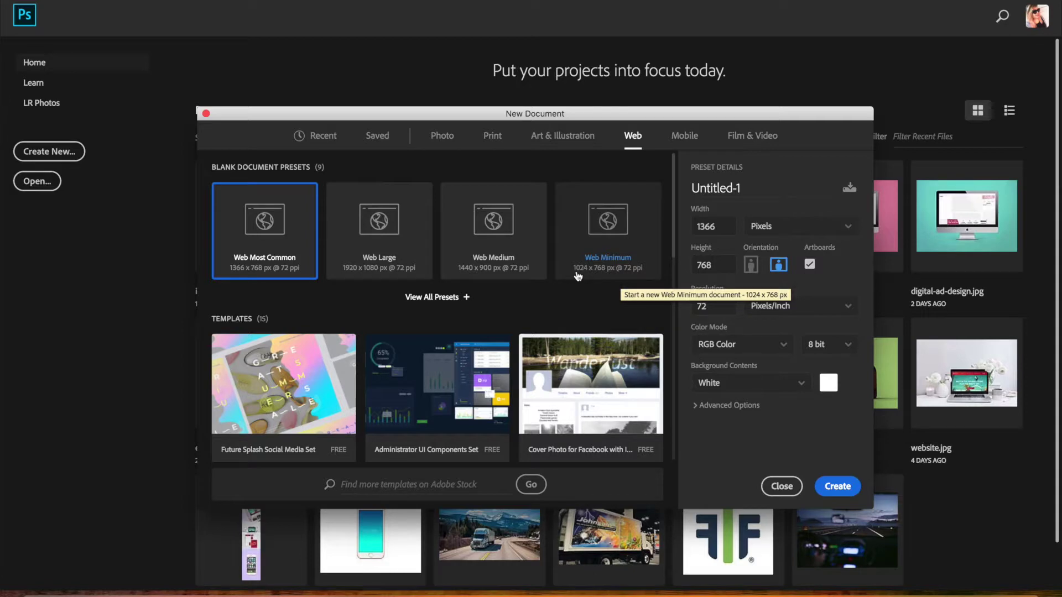
click(381, 265)
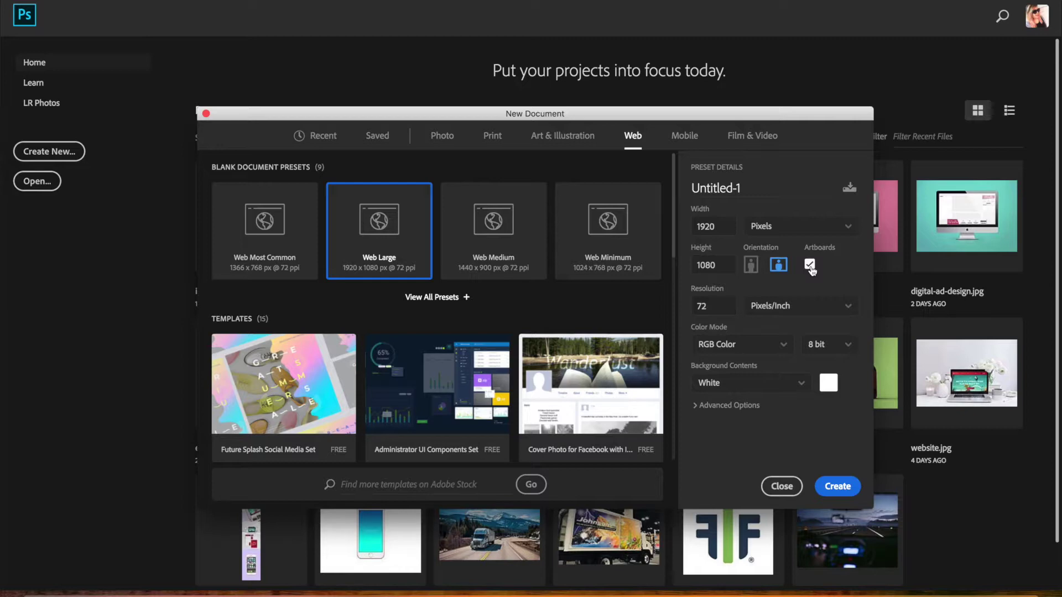
click(810, 266)
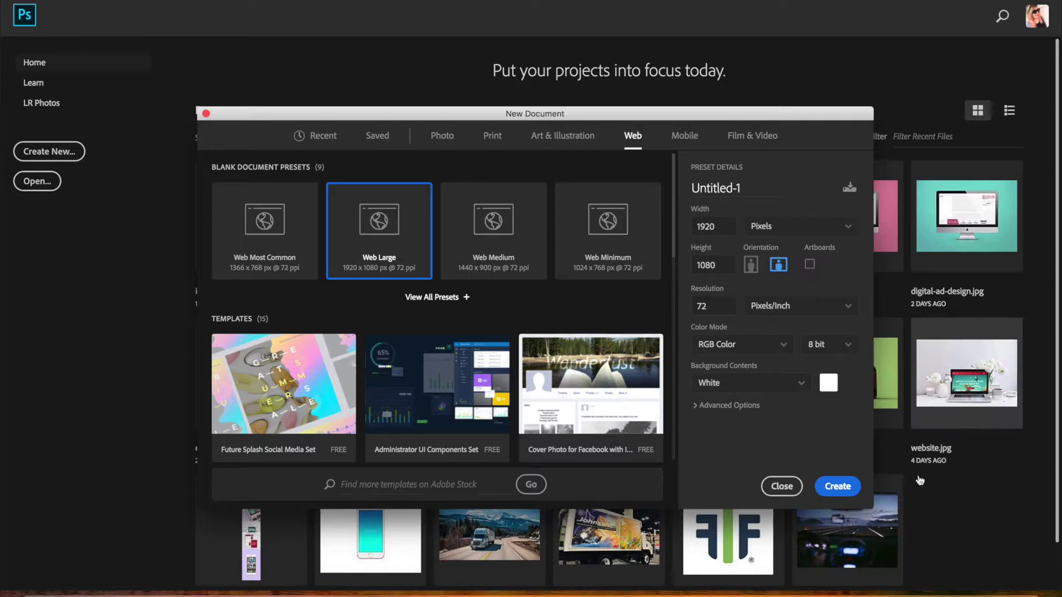
click(838, 486)
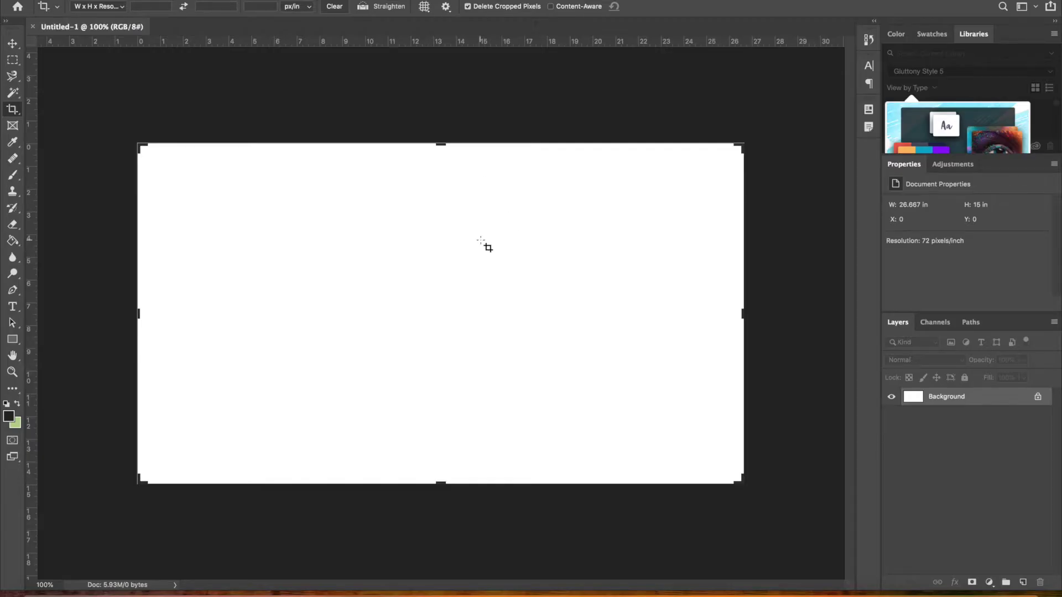
Extend the canvas downward with the Crop tool to a height of about 617.6 in, keeping its full width
click(13, 43)
key(super+minus)
key(super+minus)
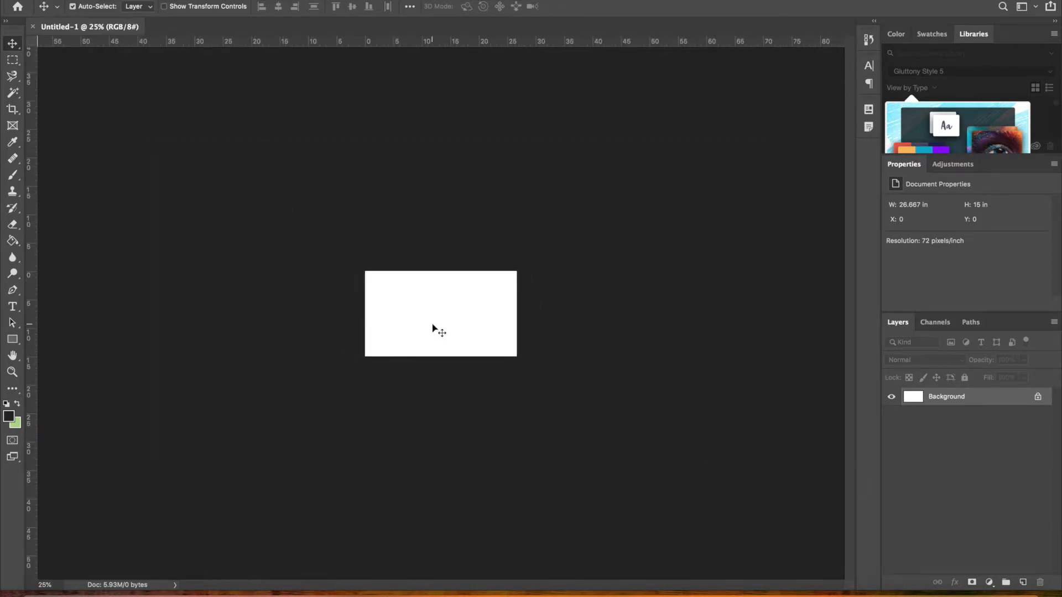
click(12, 109)
drag(443, 355, 455, 581)
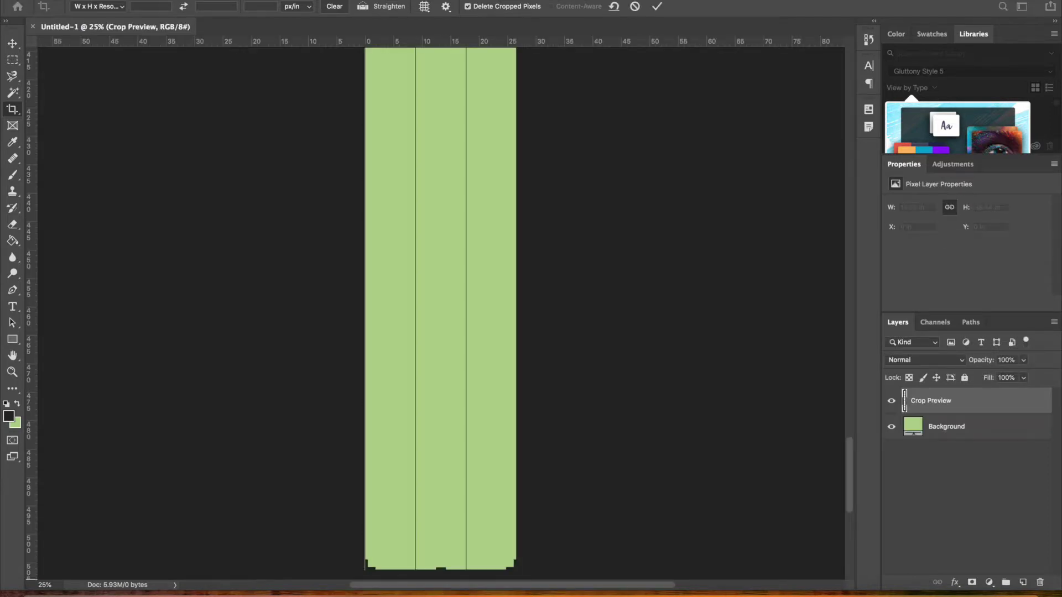
scroll(451, 517, down, 10)
drag(439, 104, 453, 422)
key(Return)
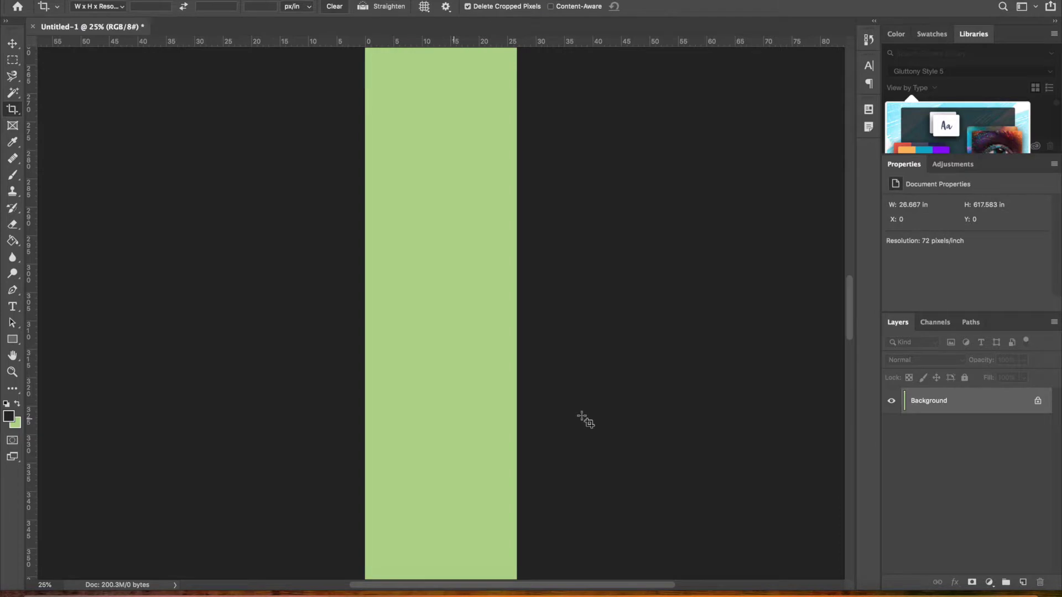
Unlock the Background layer and give it a white Color Overlay at 100% opacity
click(1038, 403)
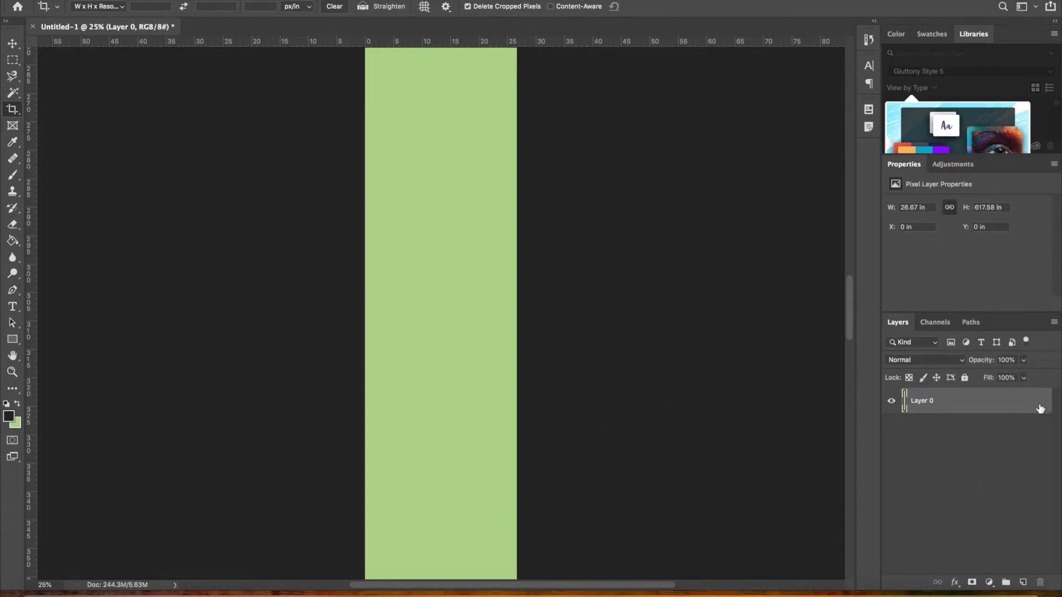
right_click(982, 408)
click(1014, 421)
double_click(905, 408)
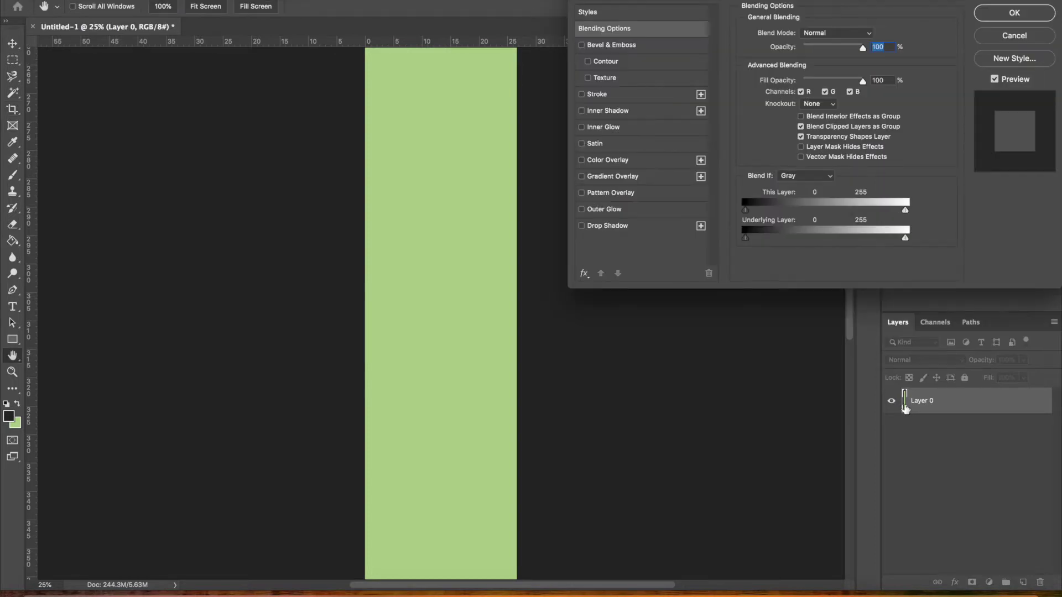
click(598, 159)
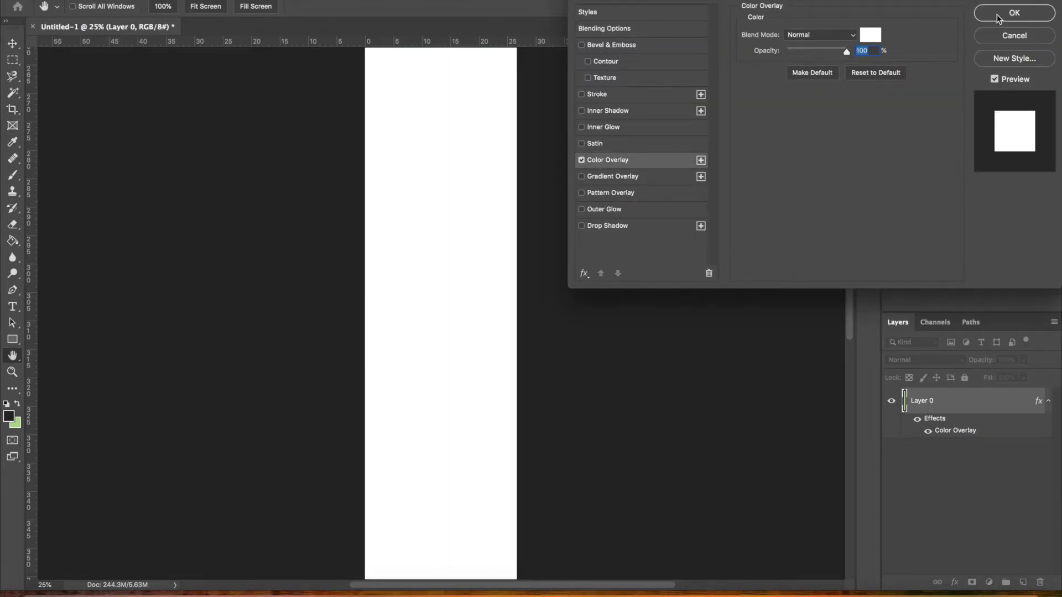
click(1014, 13)
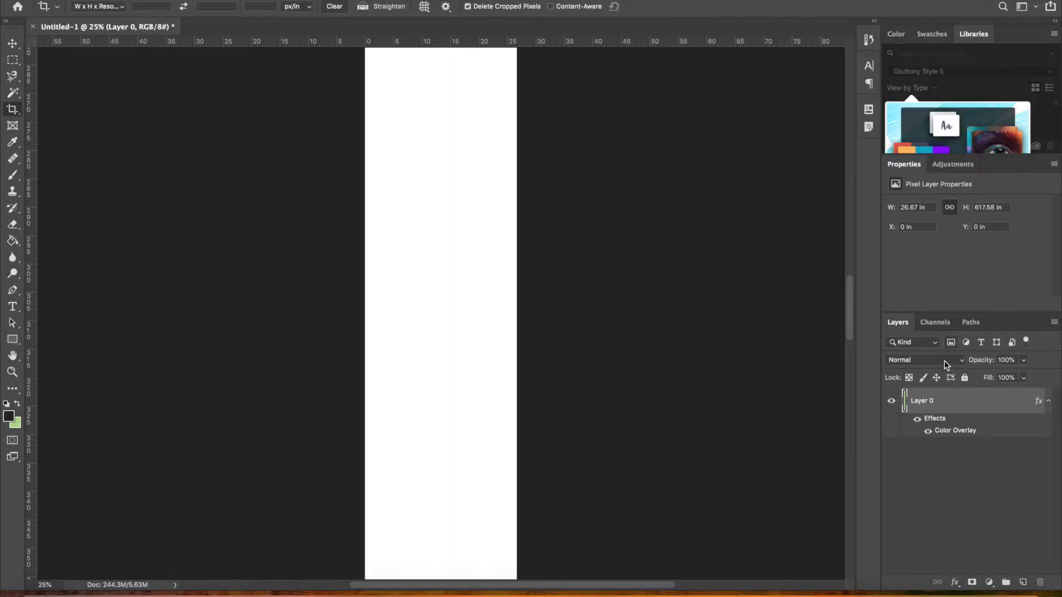
Rasterize the layer style of the overlaid page layer and switch to the Move tool
right_click(949, 402)
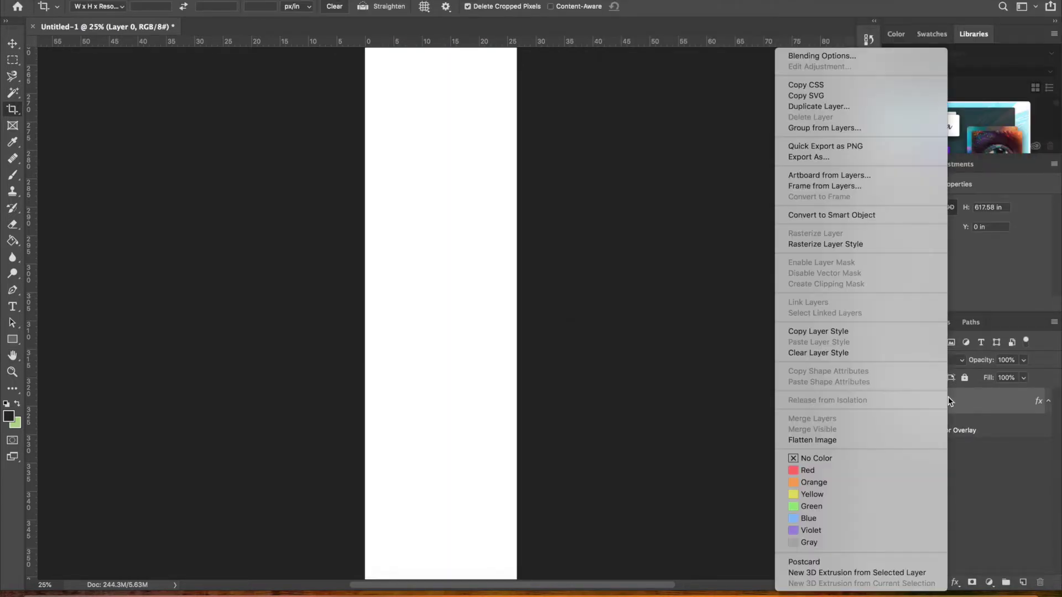
click(852, 247)
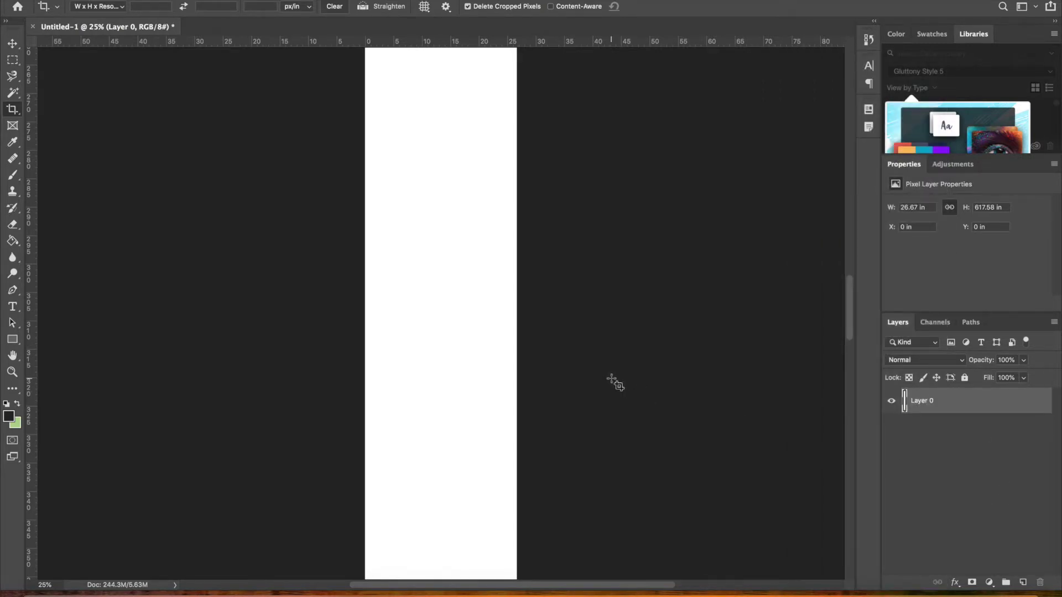
click(306, 347)
click(12, 47)
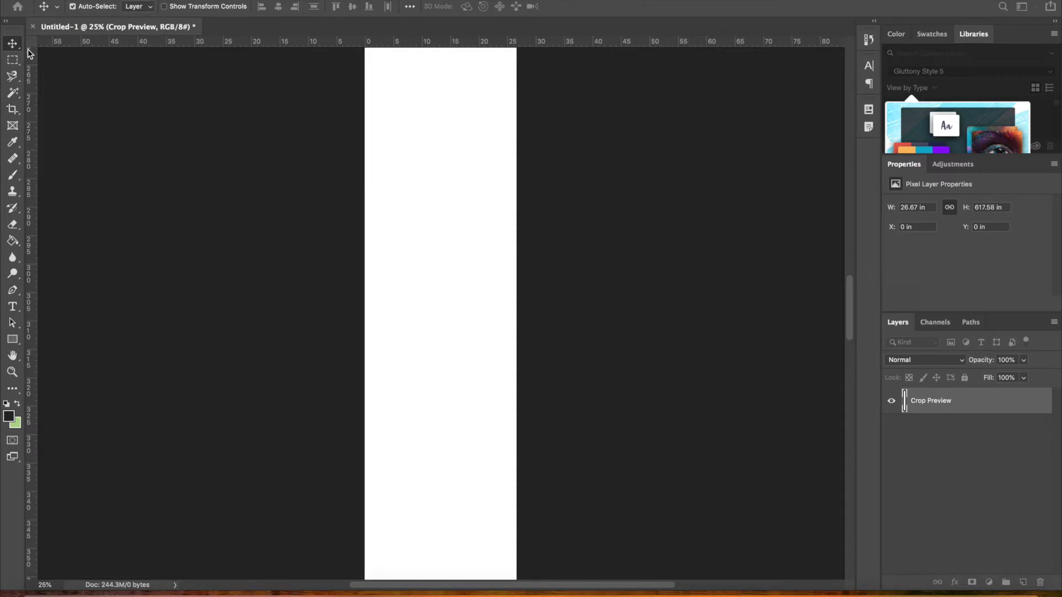
Inspect the upper part of the tall white page at 66.67% zoom
click(256, 227)
key(super+=)
scroll(256, 227, up, 6)
scroll(256, 227, left, 4)
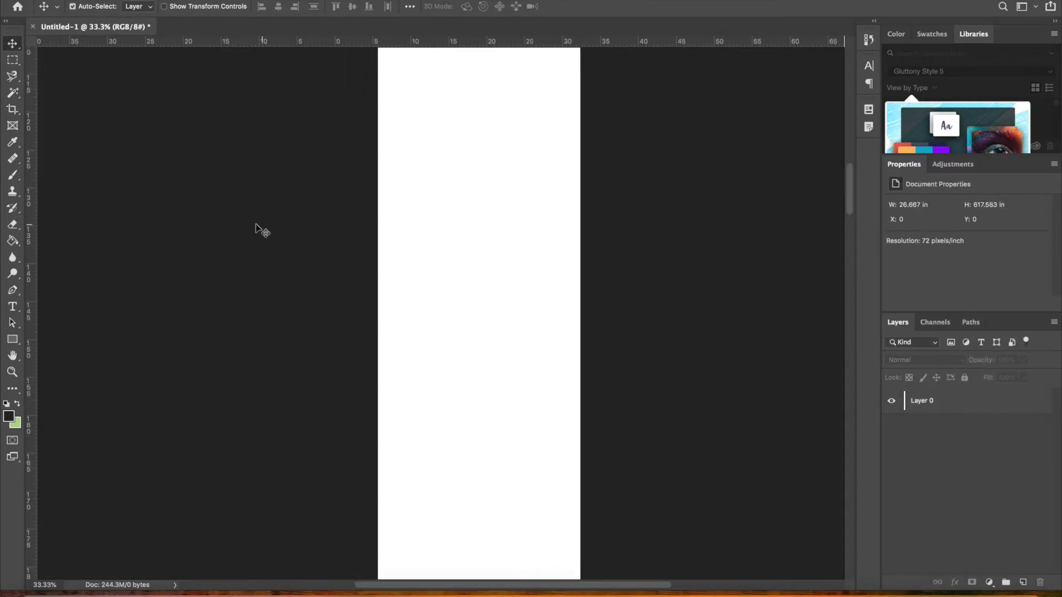
scroll(256, 227, right, 5)
scroll(256, 227, up, 8)
scroll(256, 227, down, 5)
scroll(256, 228, down, 1)
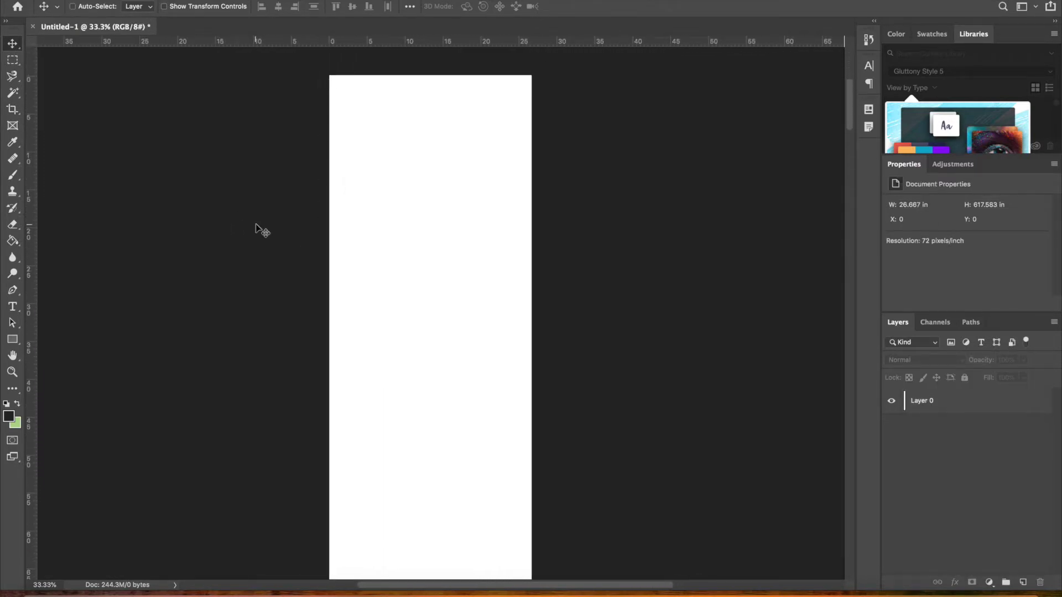
key(super+=)
key(super+=)
scroll(256, 227, down, 4)
scroll(256, 227, down, 2)
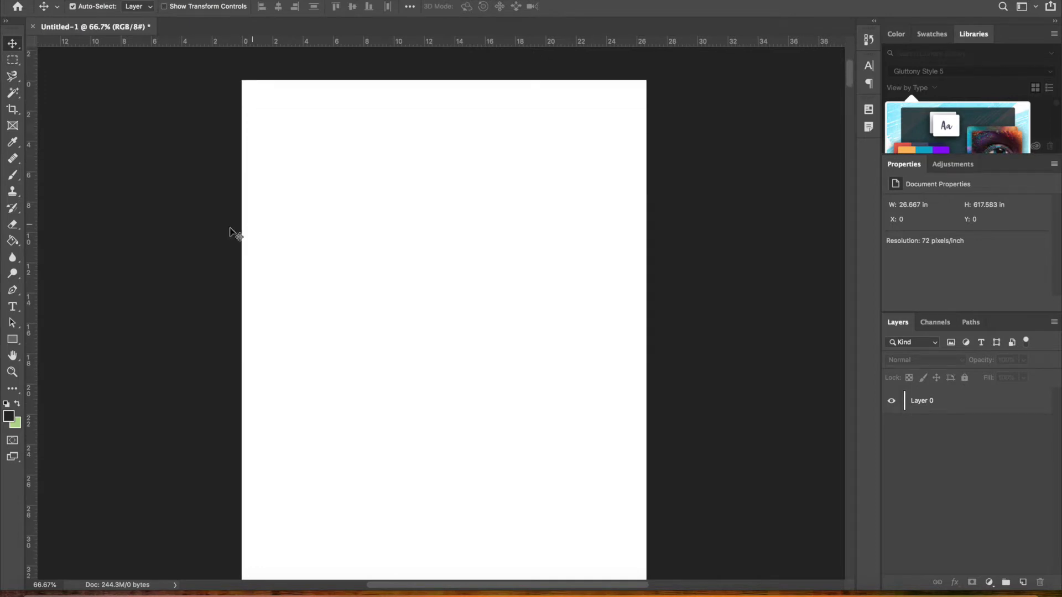
click(13, 307)
click(14, 43)
Switch to the browser and look through the image results for 12-column website grids
click(98, 590)
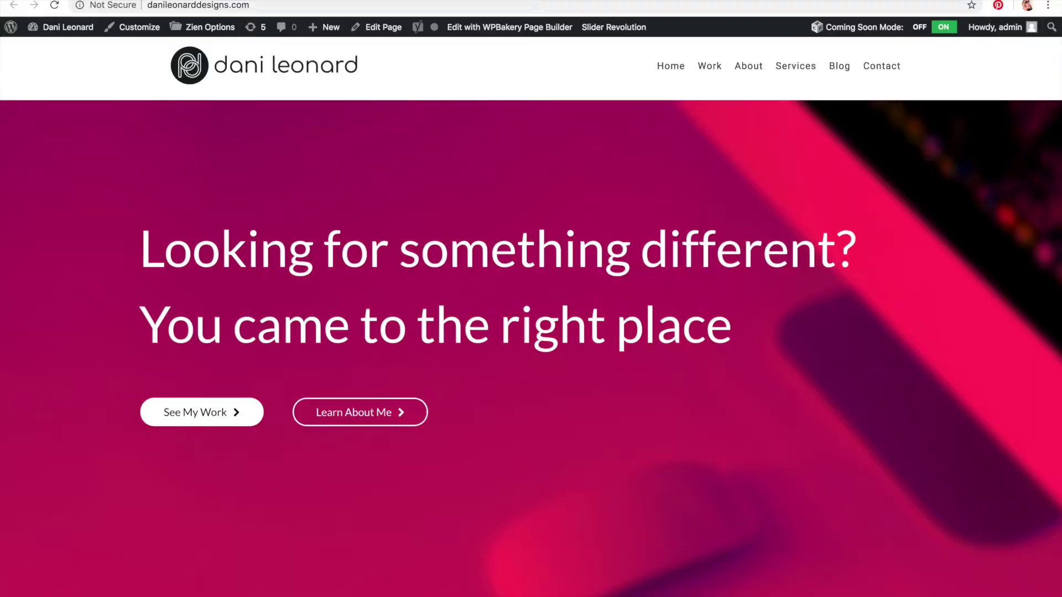
key(ctrl+Tab)
scroll(550, 325, up, 4)
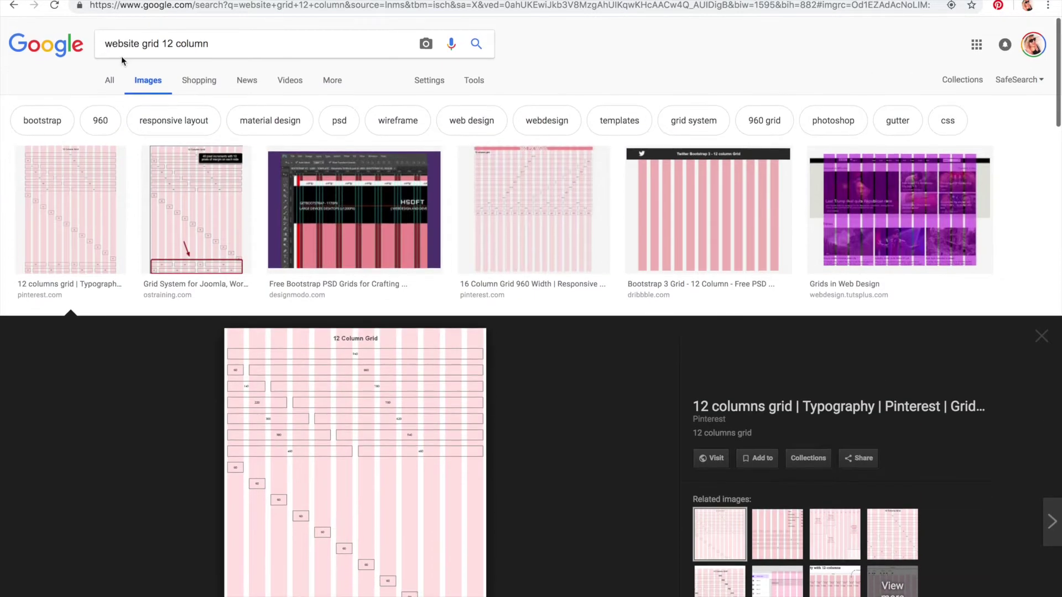
click(85, 220)
click(218, 223)
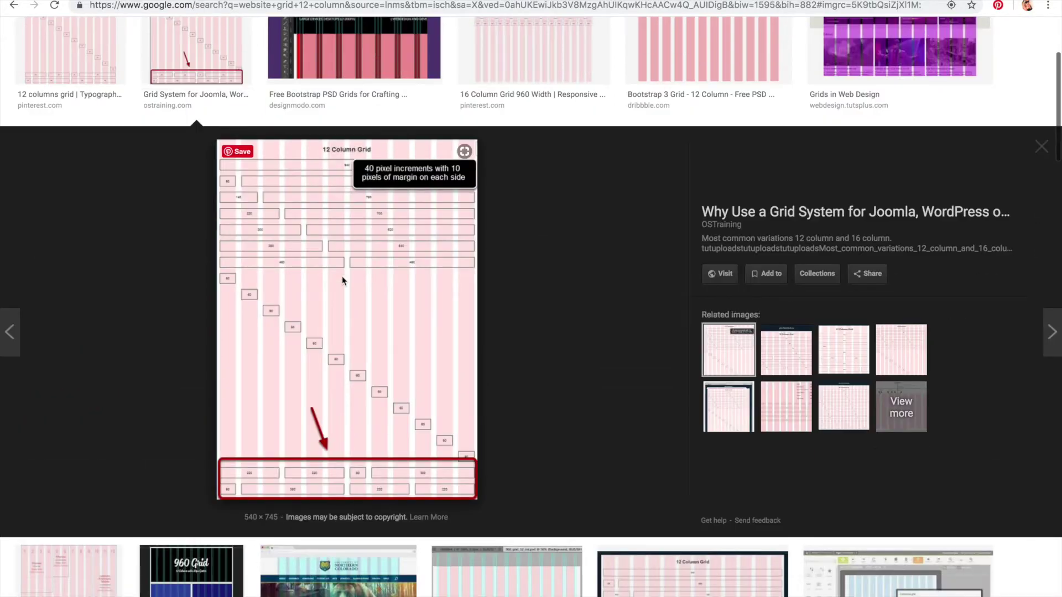
click(342, 38)
click(204, 54)
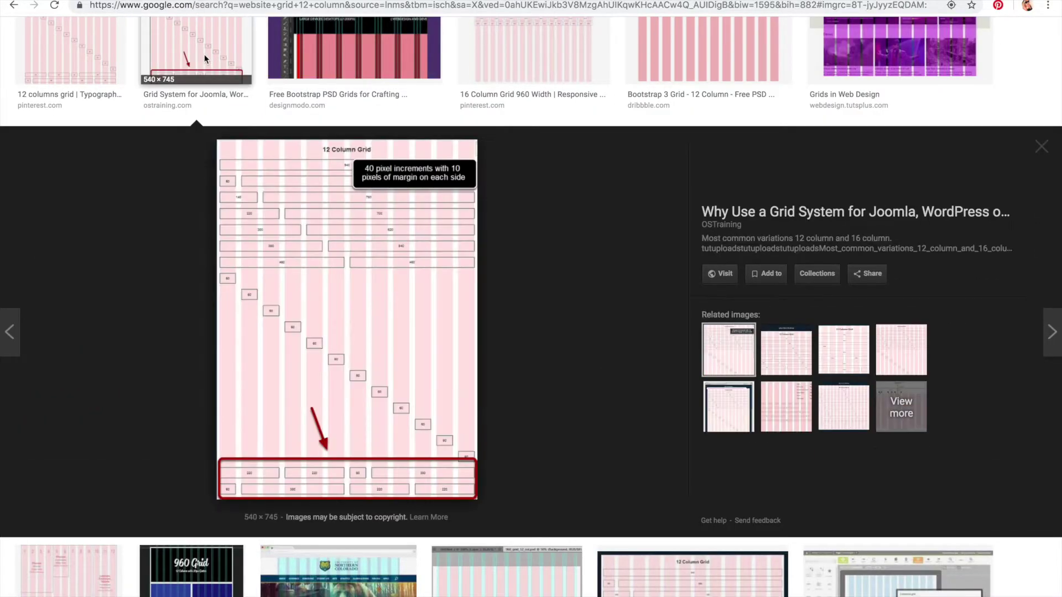
scroll(294, 308, up, 3)
Search images for "website grid 12 column 1024" and open the Bootstrap Grid Calculation Explained result
click(232, 38)
text(1024)
key(Return)
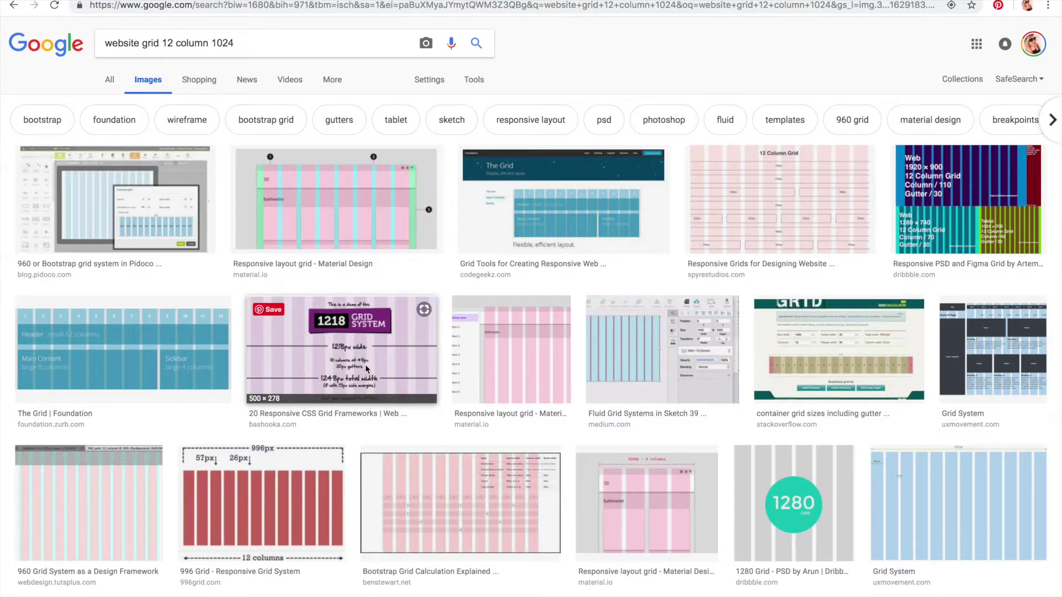
scroll(502, 370, down, 3)
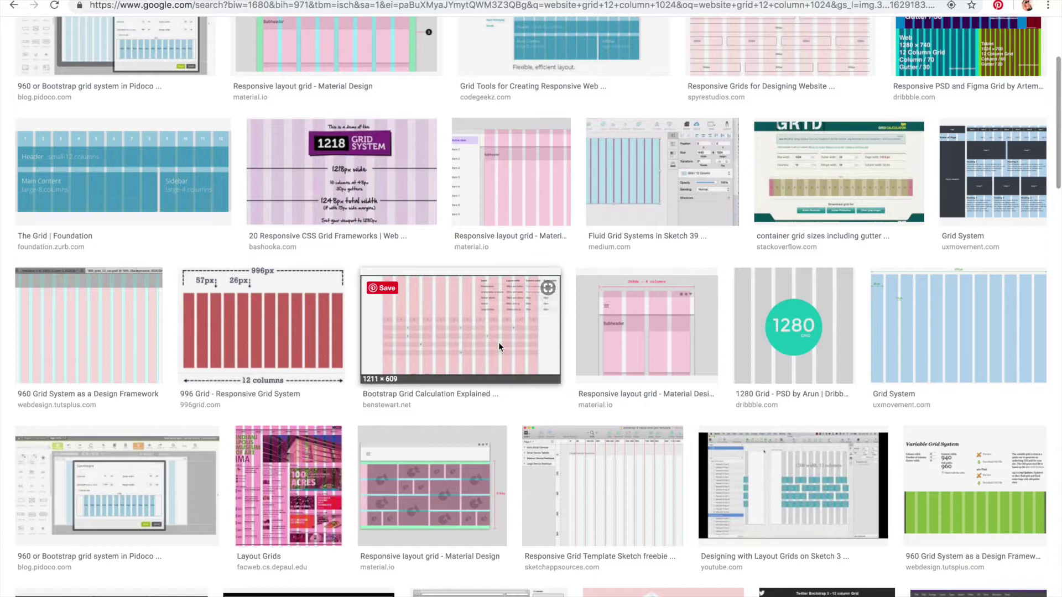
click(498, 343)
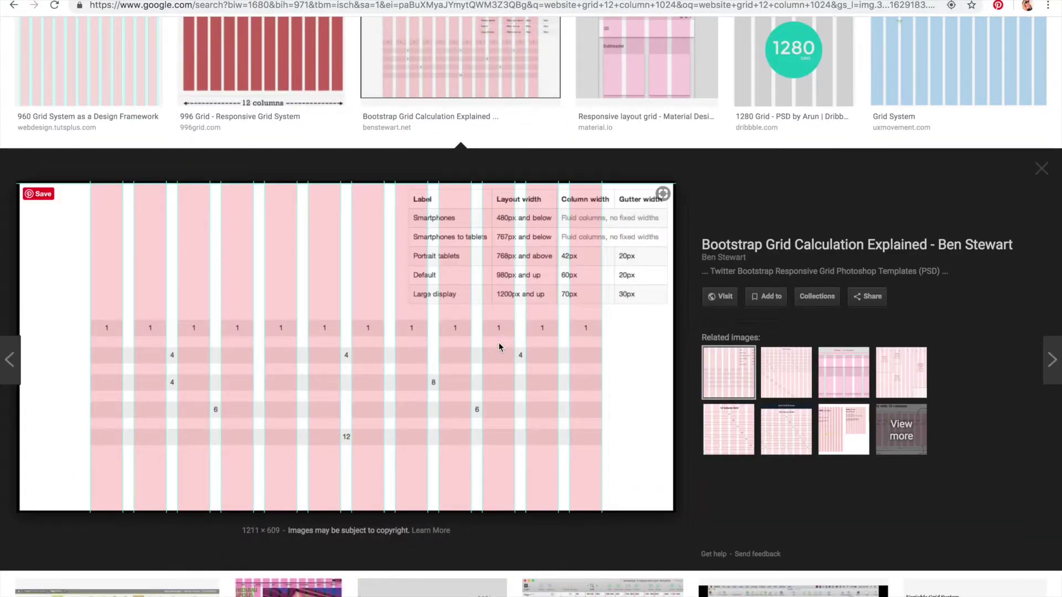
Save the Bootstrap Grid Calculation Explained image to the Desktop as a PNG image
right_click(428, 380)
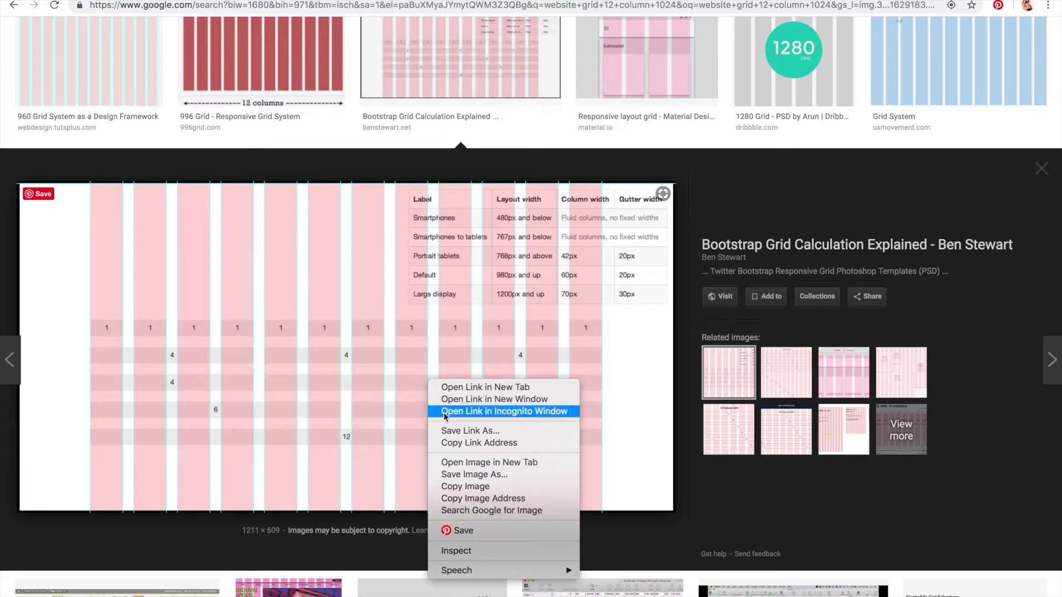
click(469, 475)
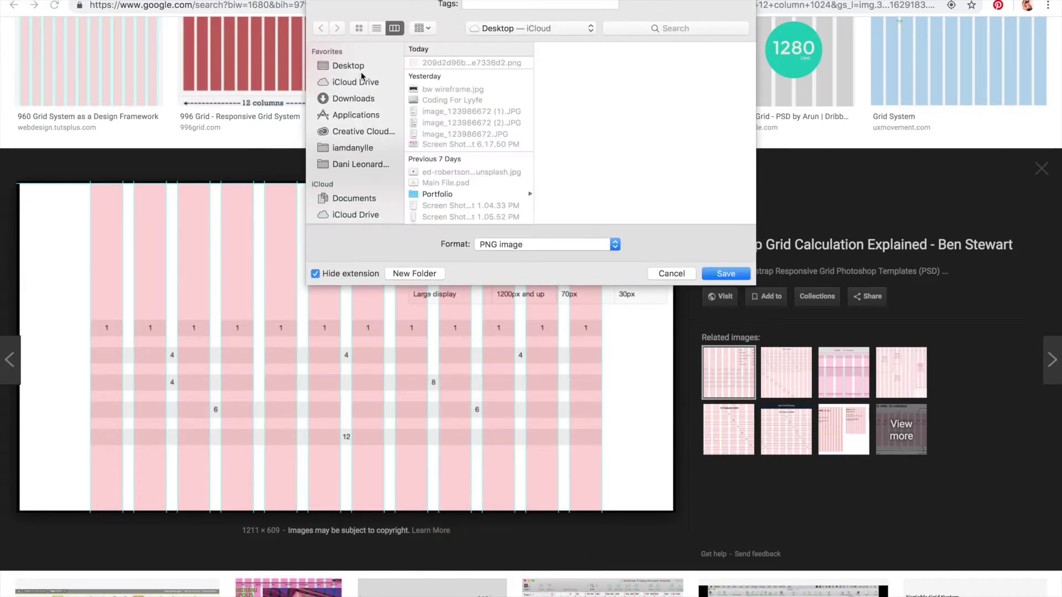
click(724, 273)
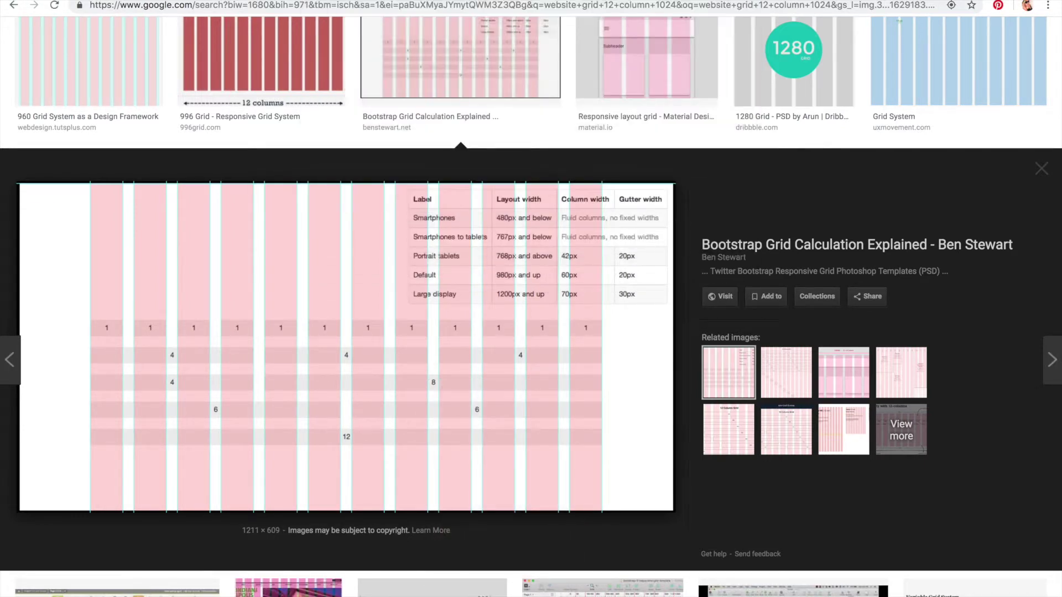
Place the saved grid image from the Desktop into the Photoshop document and enlarge it proportionally to about 26.9 in wide, spanning the page
click(183, 588)
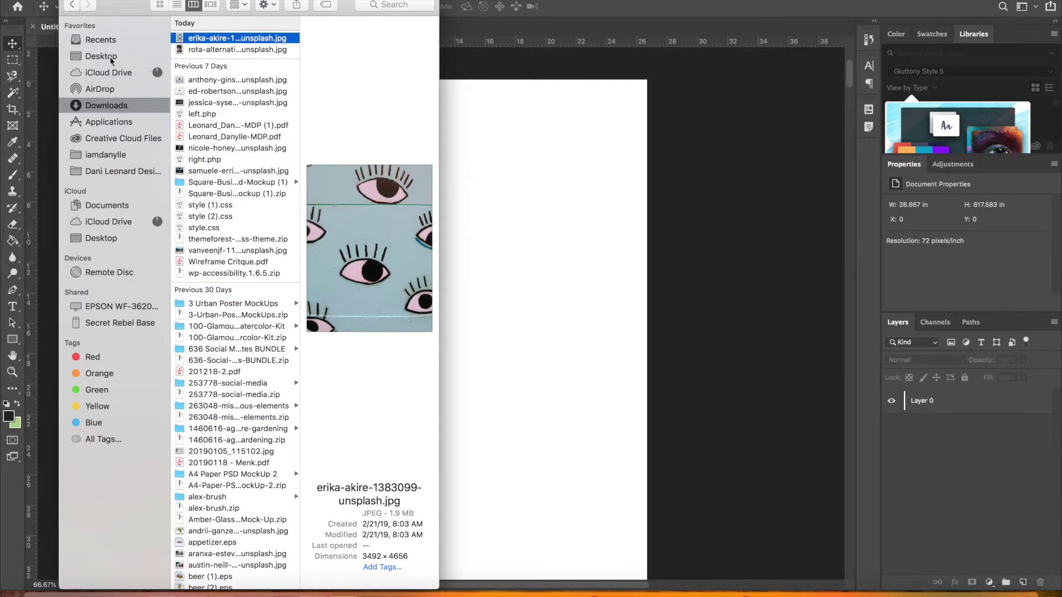
click(101, 56)
drag(199, 34, 227, 153)
click(216, 284)
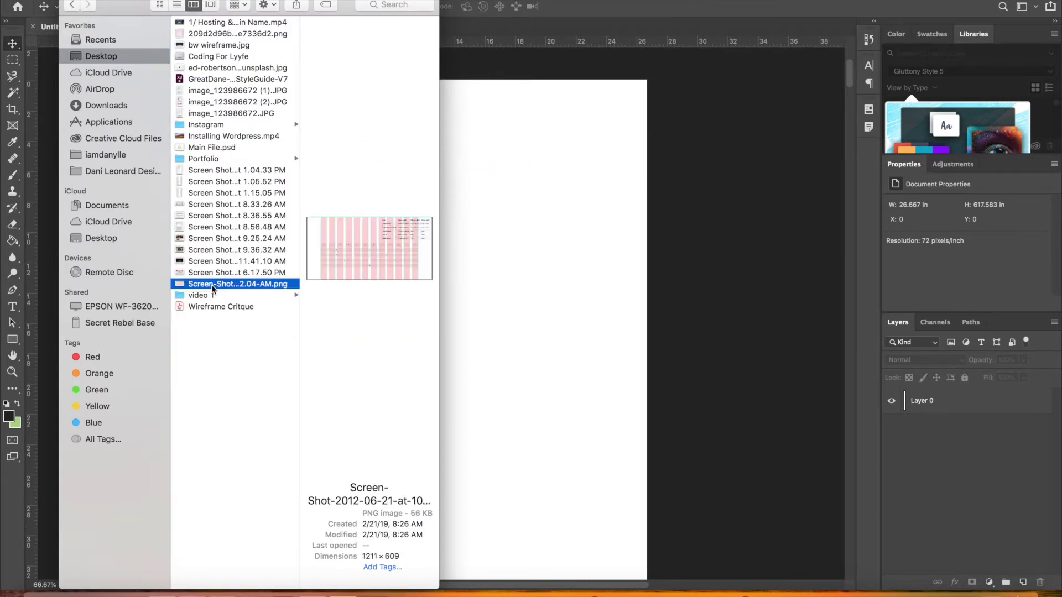
drag(213, 288, 559, 322)
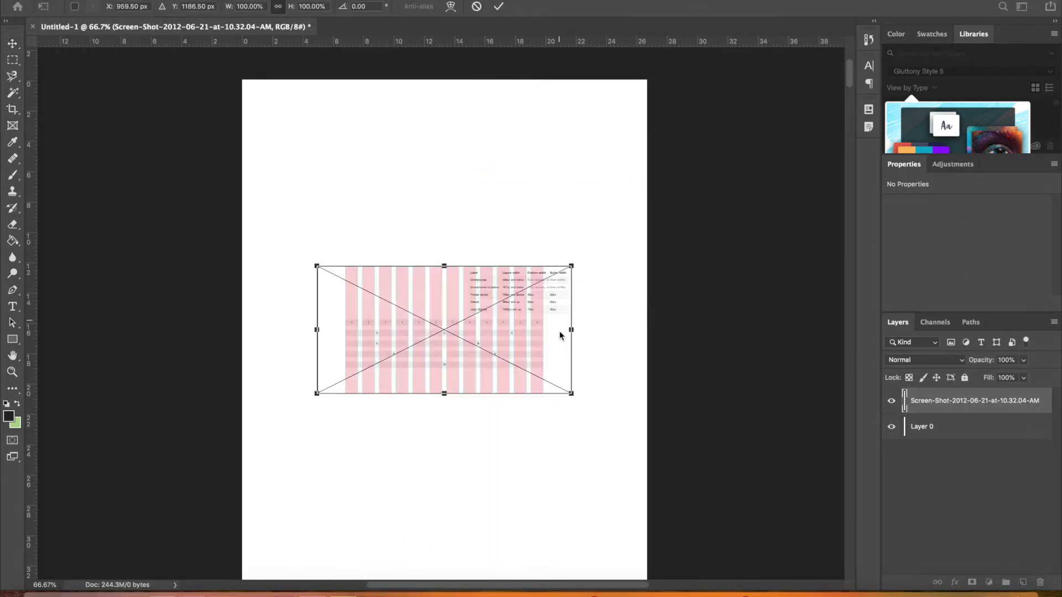
drag(573, 395, 641, 446)
key(Return)
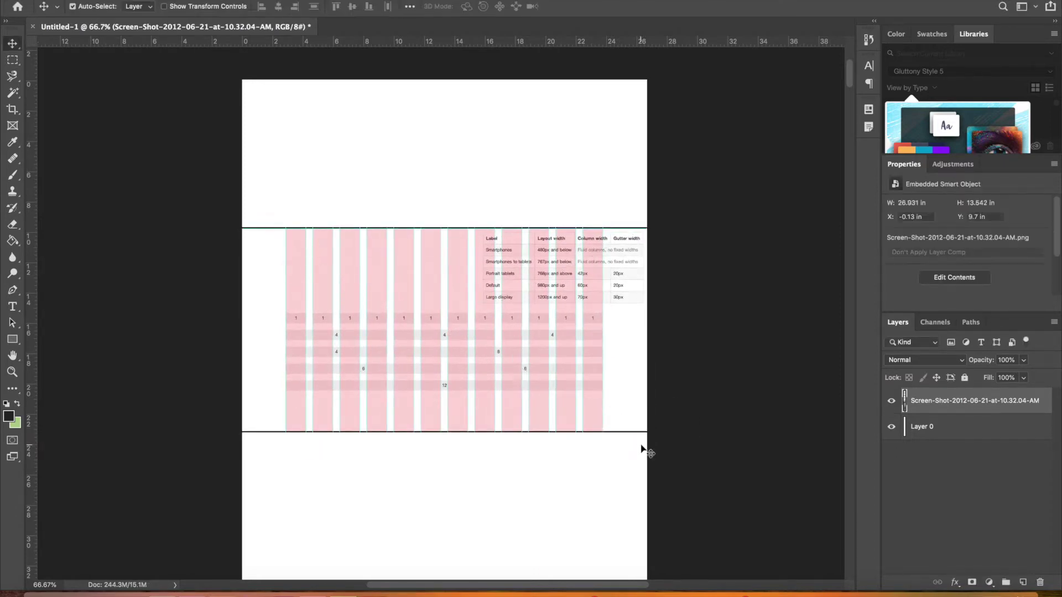
Add vertical guides along both edges of the grid's first and last columns, then delete the grid image
drag(34, 333, 286, 350)
drag(34, 404, 306, 408)
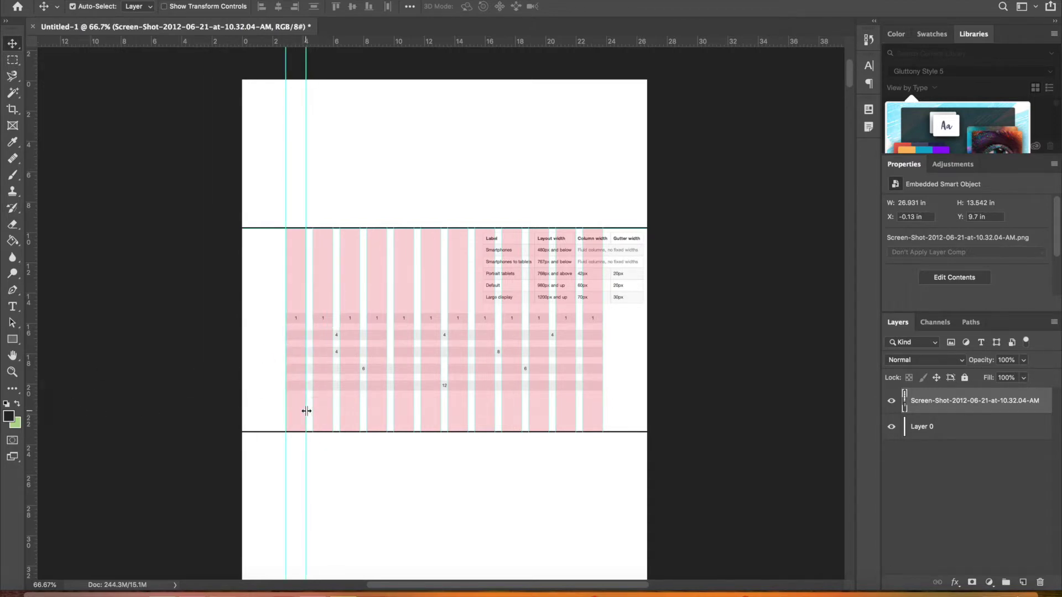
drag(33, 442, 581, 472)
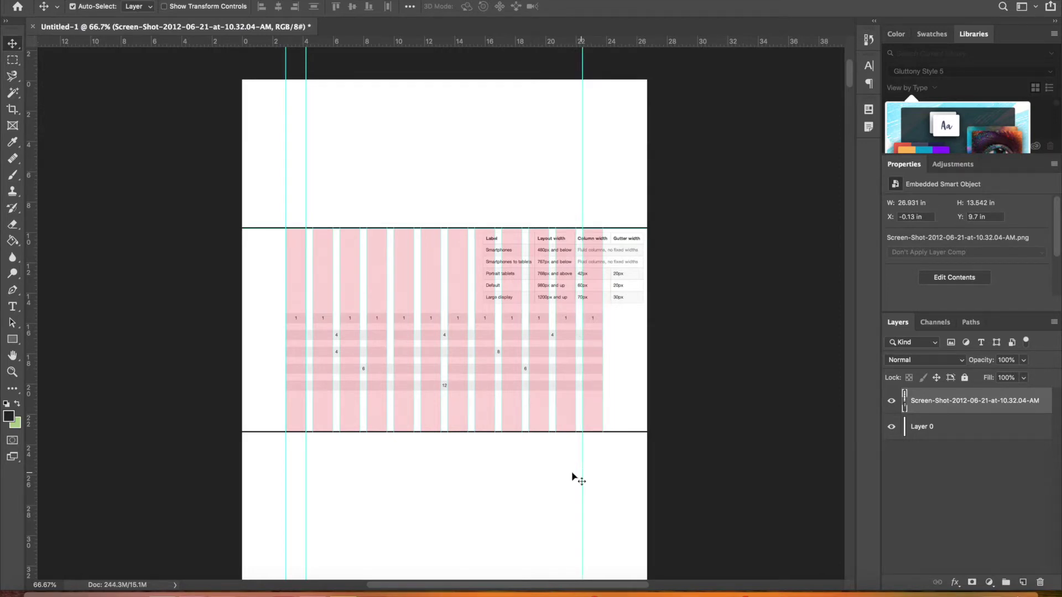
drag(32, 476, 604, 499)
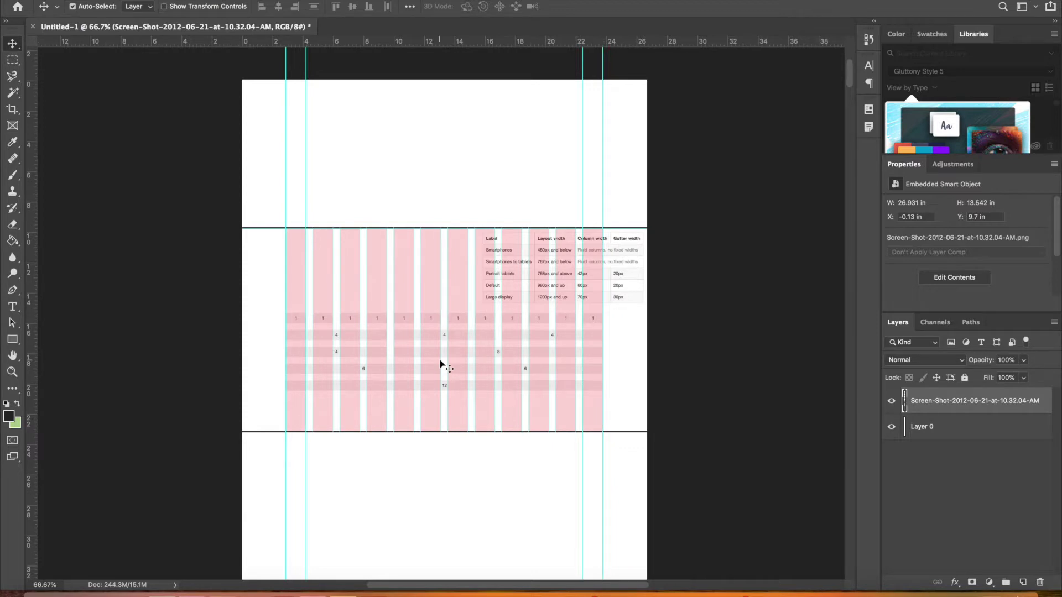
key(Delete)
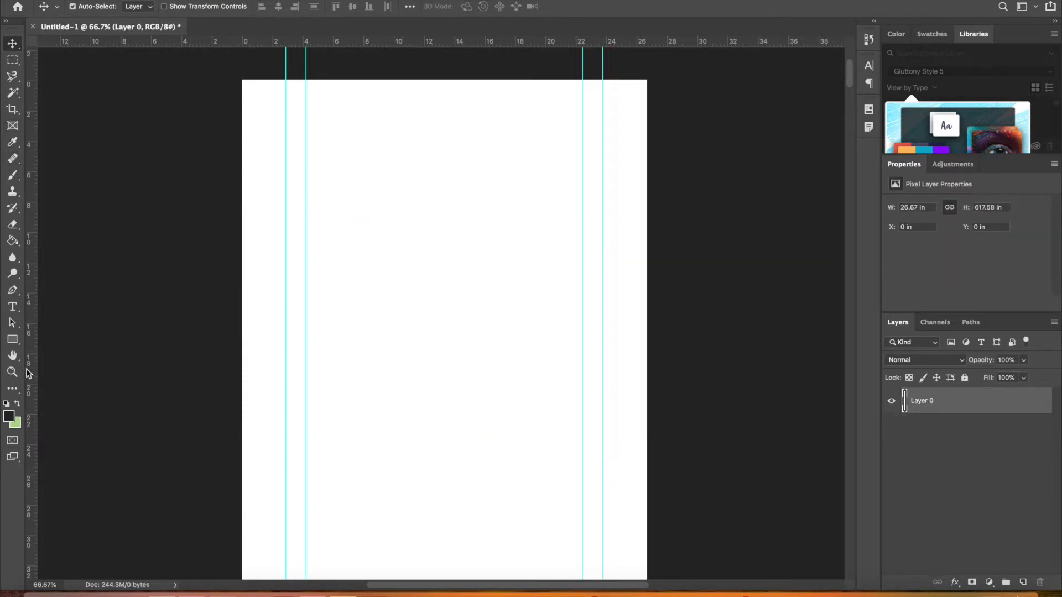
Create a light gray rectangle 100 px wide and 768 px high on the page
click(16, 343)
click(9, 417)
drag(701, 375, 609, 326)
click(920, 283)
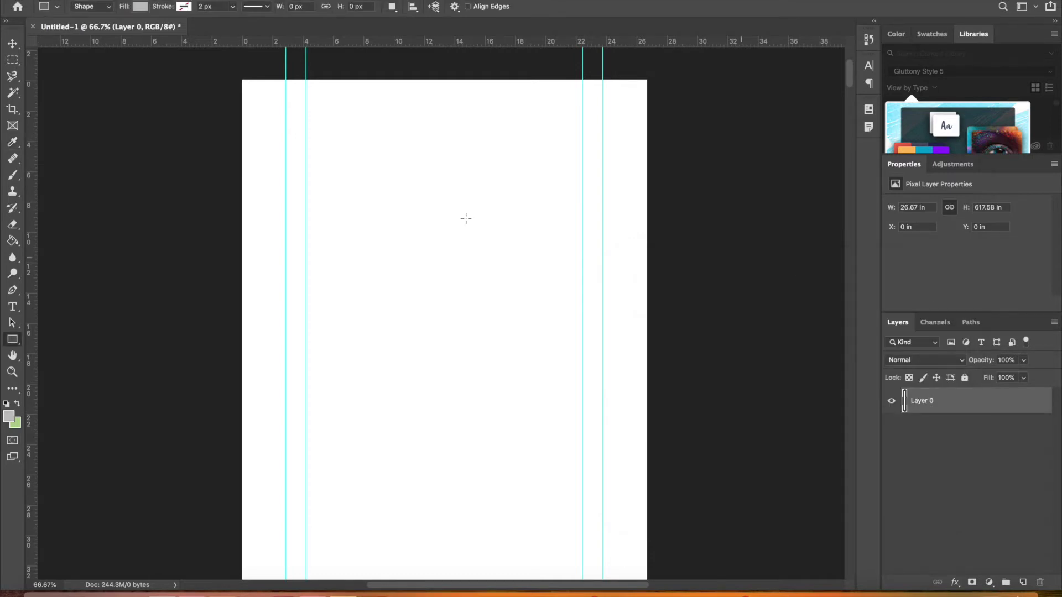
click(394, 303)
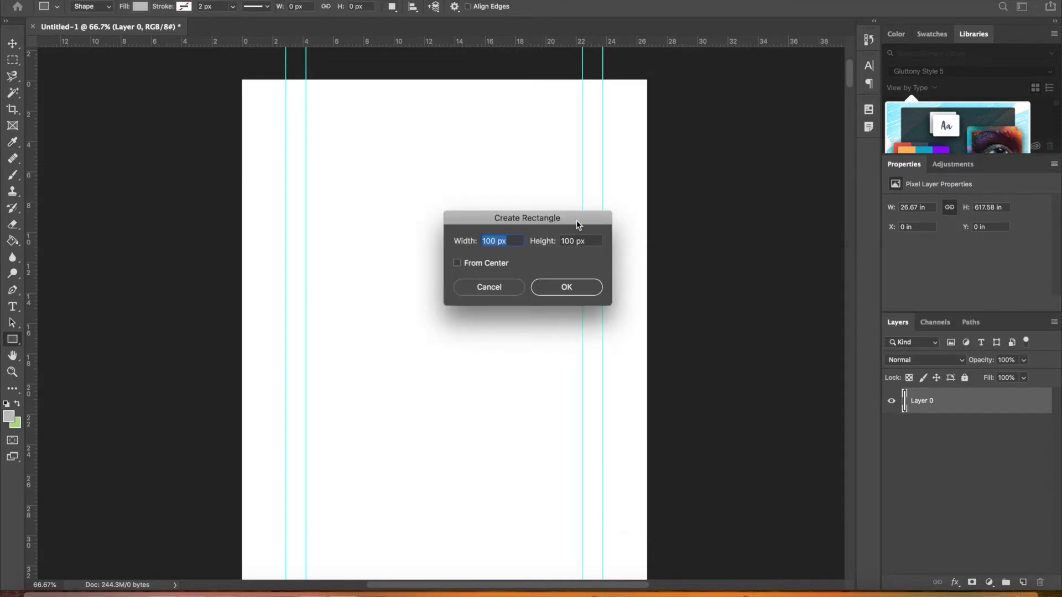
double_click(574, 241)
text(768)
key(Return)
Move the gray rectangle to the page's top-left corner and stretch it to 1920 px wide, keeping it 768 px high
key(v)
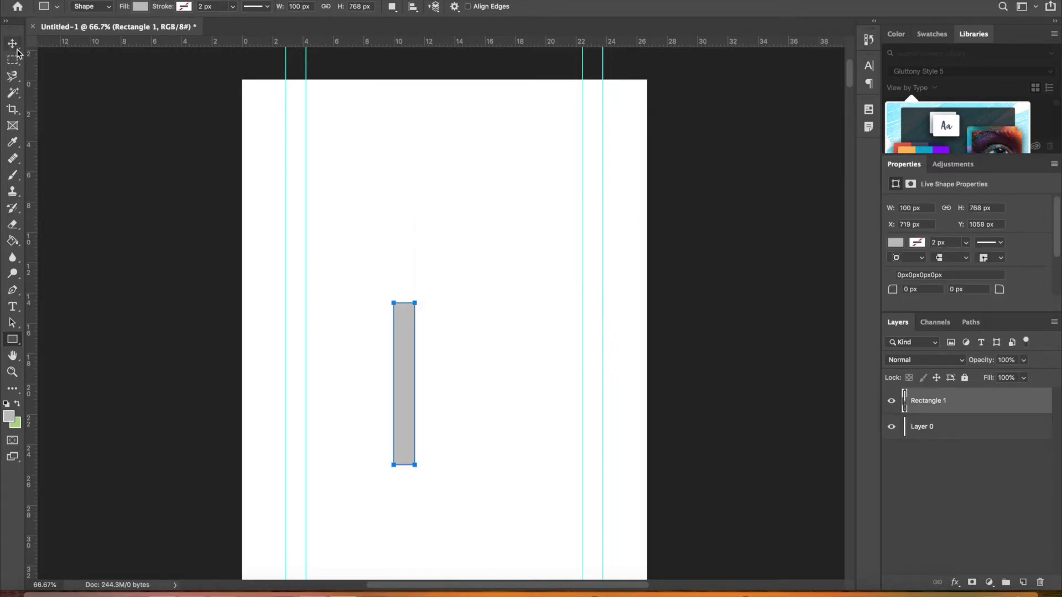
drag(411, 372, 647, 208)
key(ctrl+t)
key(Return)
key(ctrl+t)
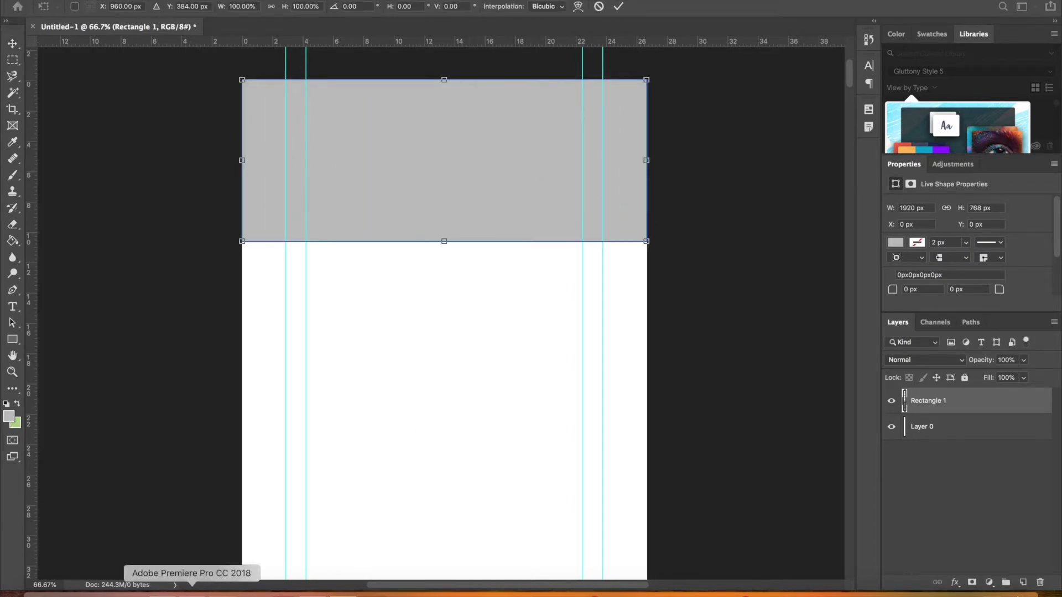
Switch to the browser to examine the reference website's header and hero area, then return to Photoshop
click(105, 590)
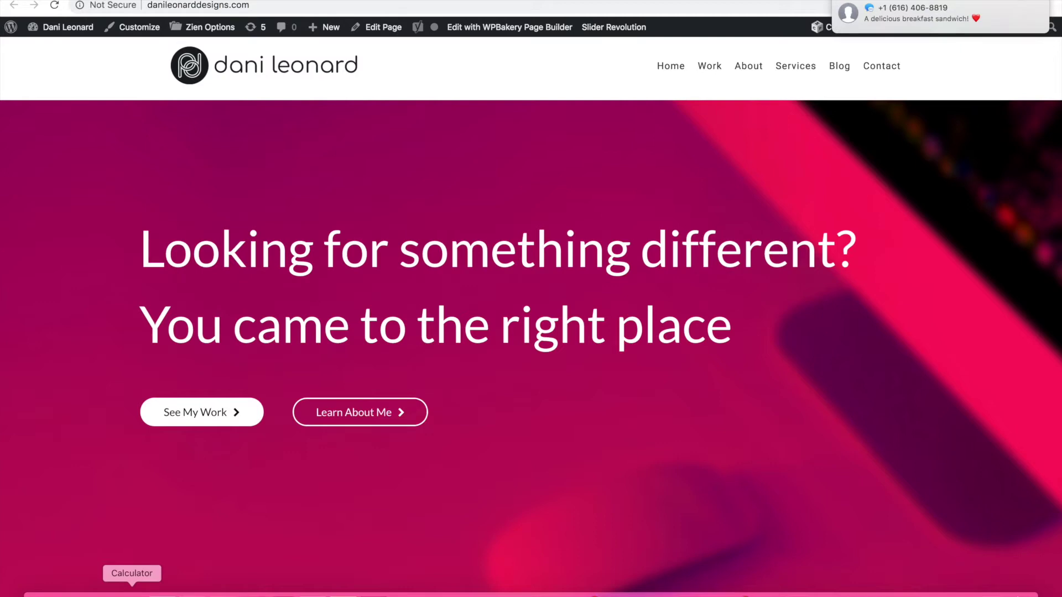
scroll(899, 25, left, 5)
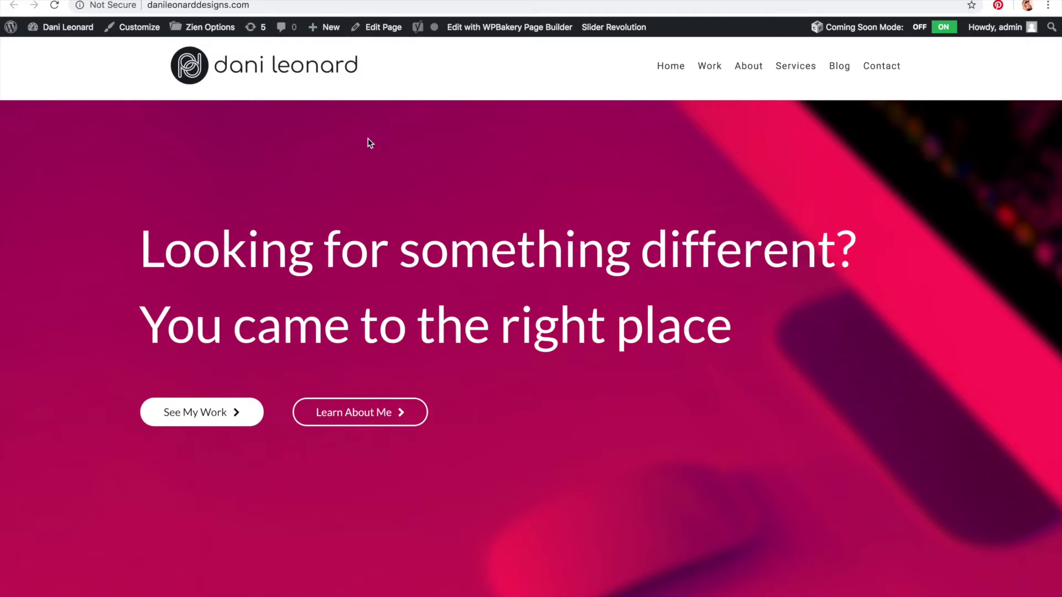
click(162, 595)
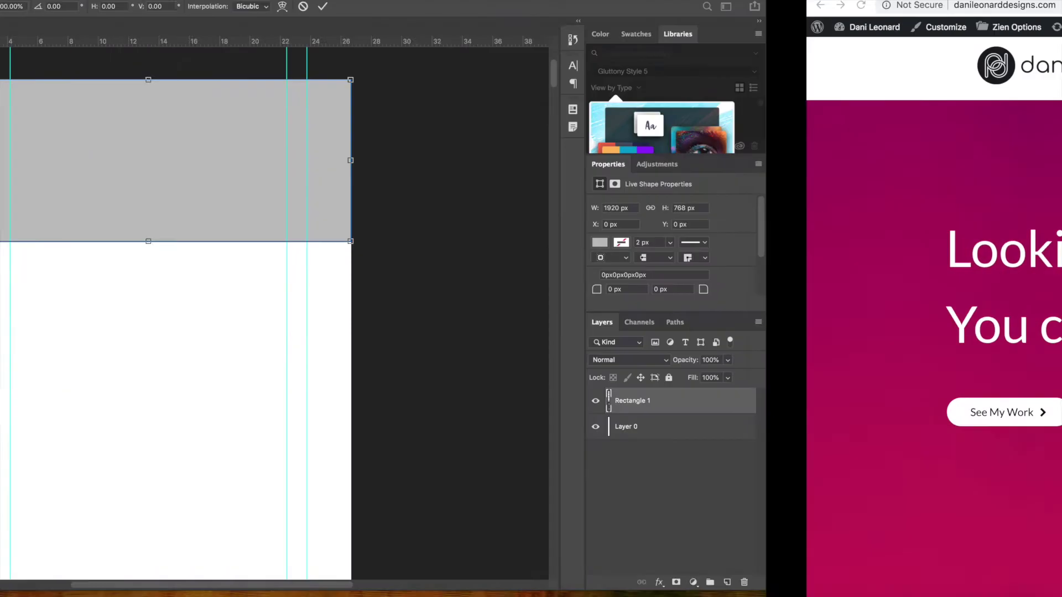
Lower the top edge of the gray rectangle to Y 178 px, making it 590 px high and leaving header space above
drag(445, 80, 444, 117)
key(Return)
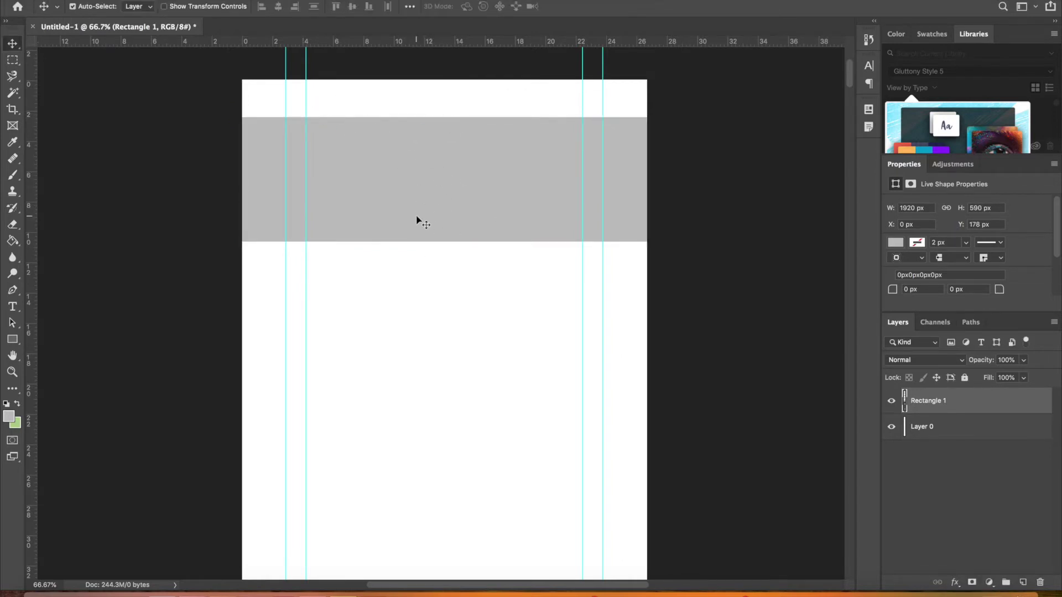
Draw a footer bar across the full page width further down the page, about 1933 px wide and 178 px high
scroll(416, 220, down, 10)
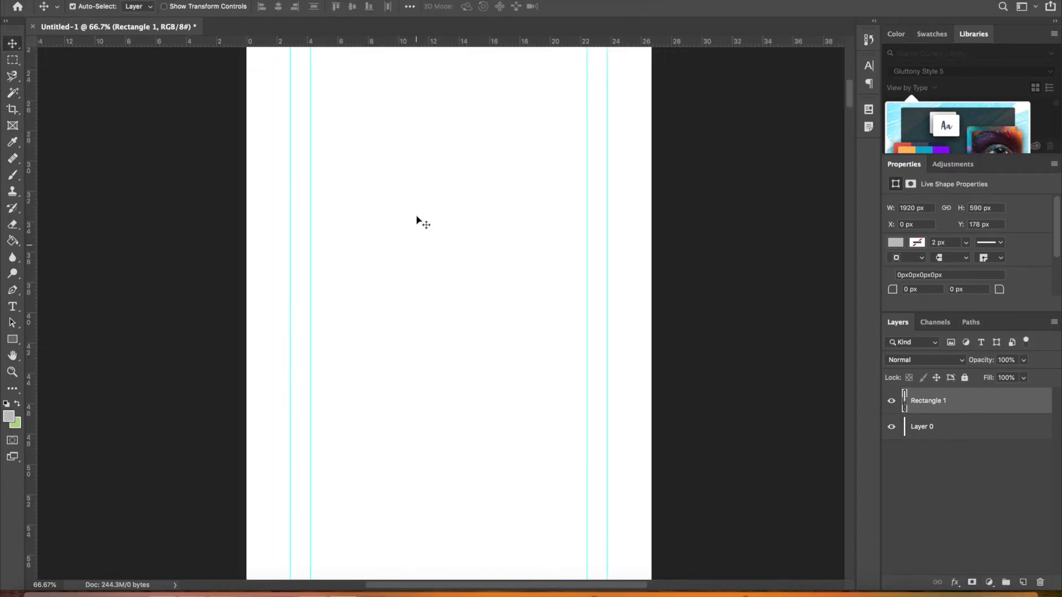
scroll(416, 220, up, 9)
key(super+minus)
key(super+minus)
scroll(416, 220, down, 10)
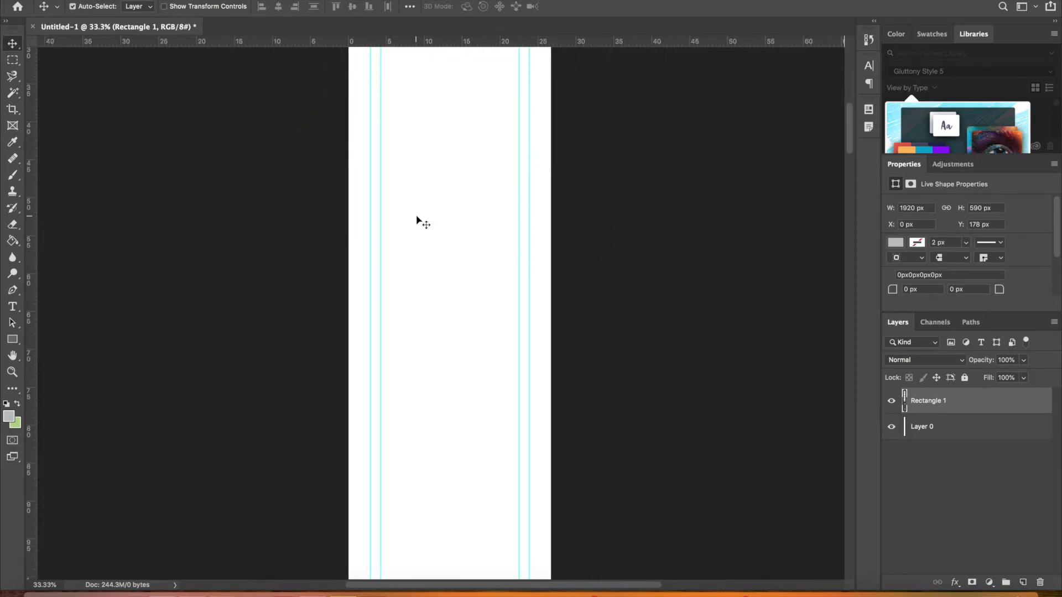
click(12, 339)
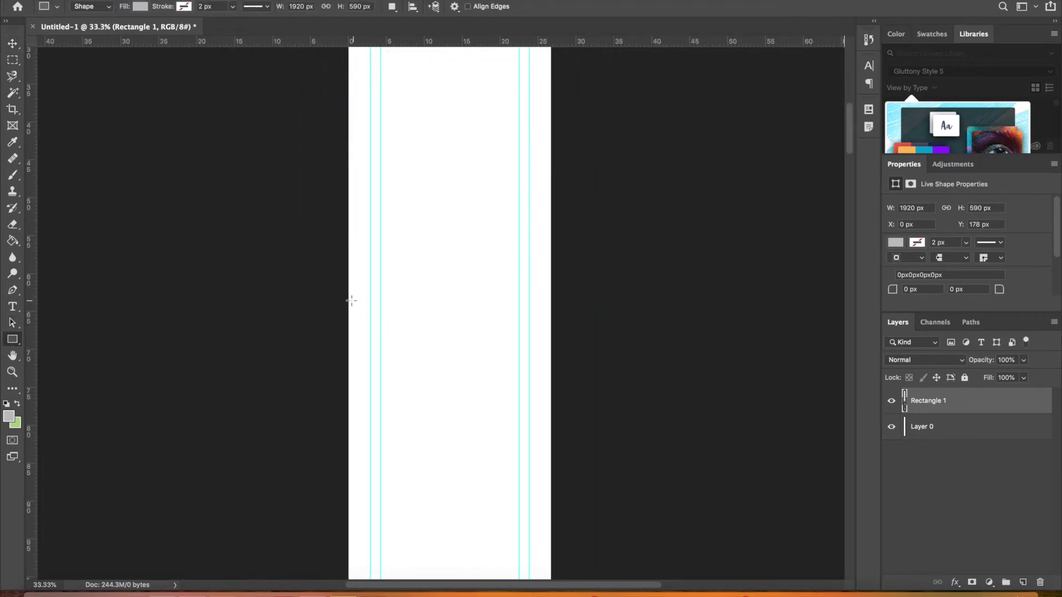
drag(347, 298, 550, 316)
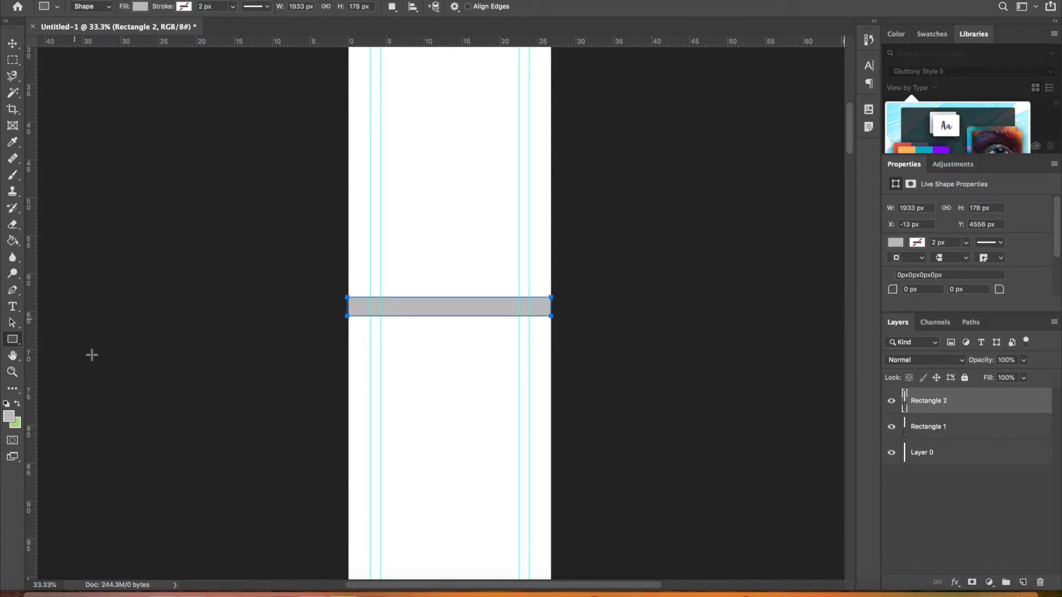
Set the foreground color to black and fill the footer bar with black, then deselect it
click(10, 416)
drag(719, 422, 594, 483)
click(920, 282)
double_click(903, 409)
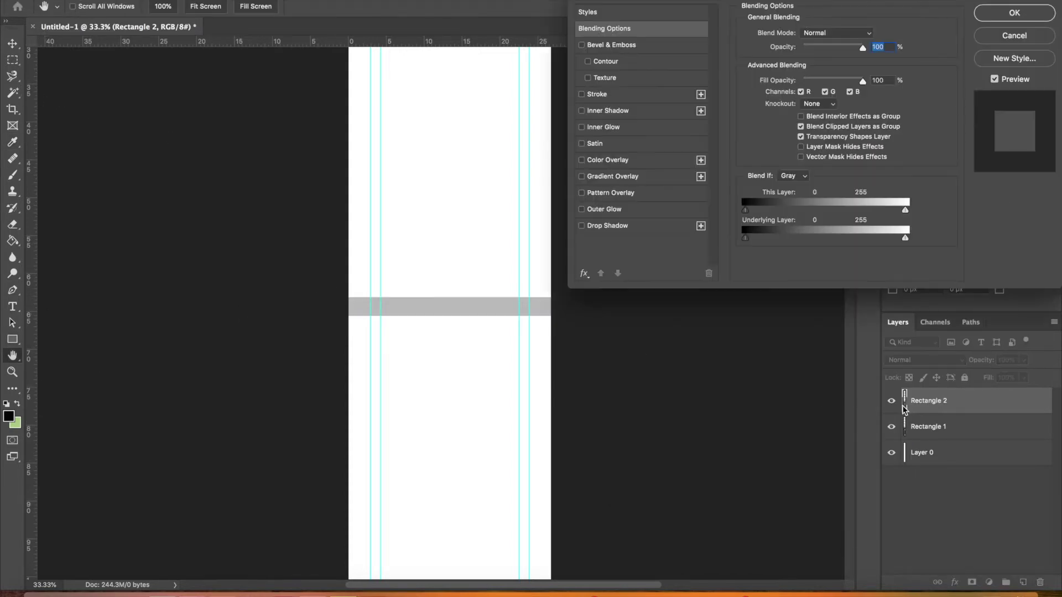
click(1024, 37)
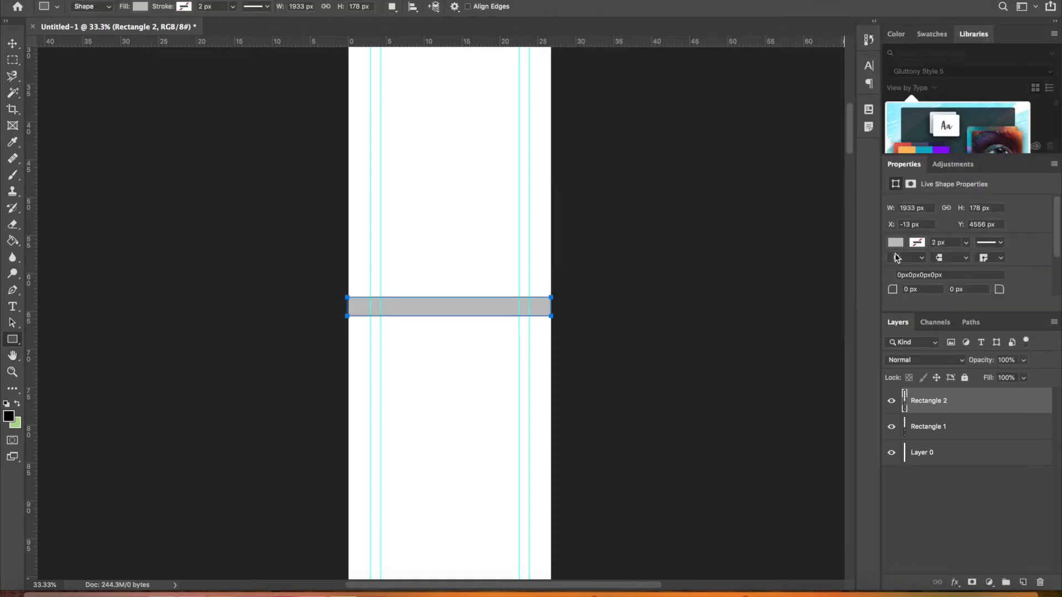
click(892, 245)
click(895, 309)
click(12, 42)
click(175, 176)
Crop the canvas to 65.75 in high so the page ends at the black footer bar, and fit it in view
key(super+minus)
key(super+minus)
scroll(176, 175, down, 5)
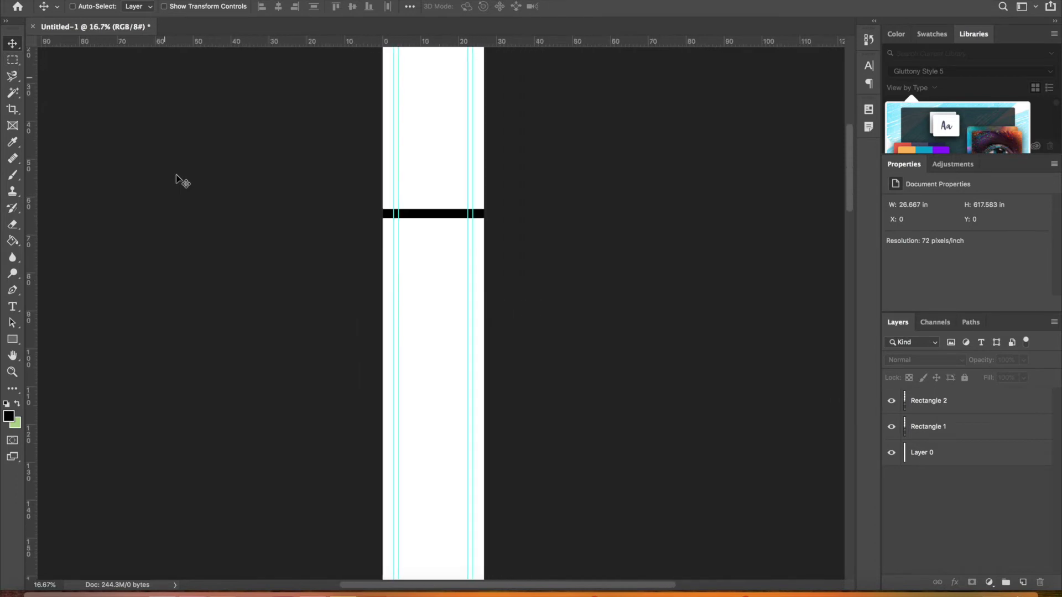
key(super+minus)
scroll(177, 175, down, 2)
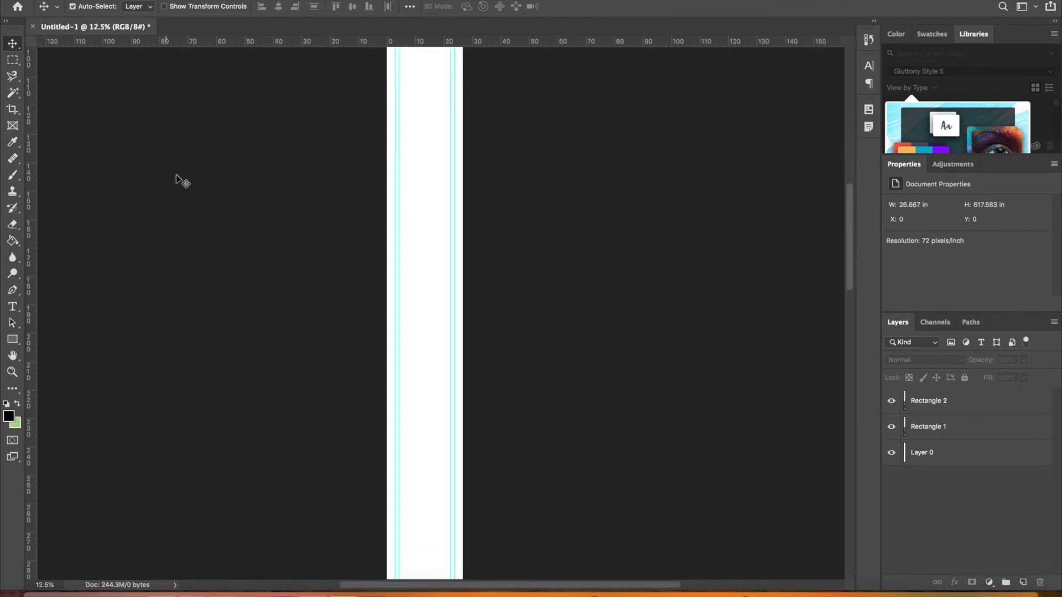
scroll(177, 175, right, 2)
key(super+minus)
key(super+minus)
scroll(176, 176, down, 3)
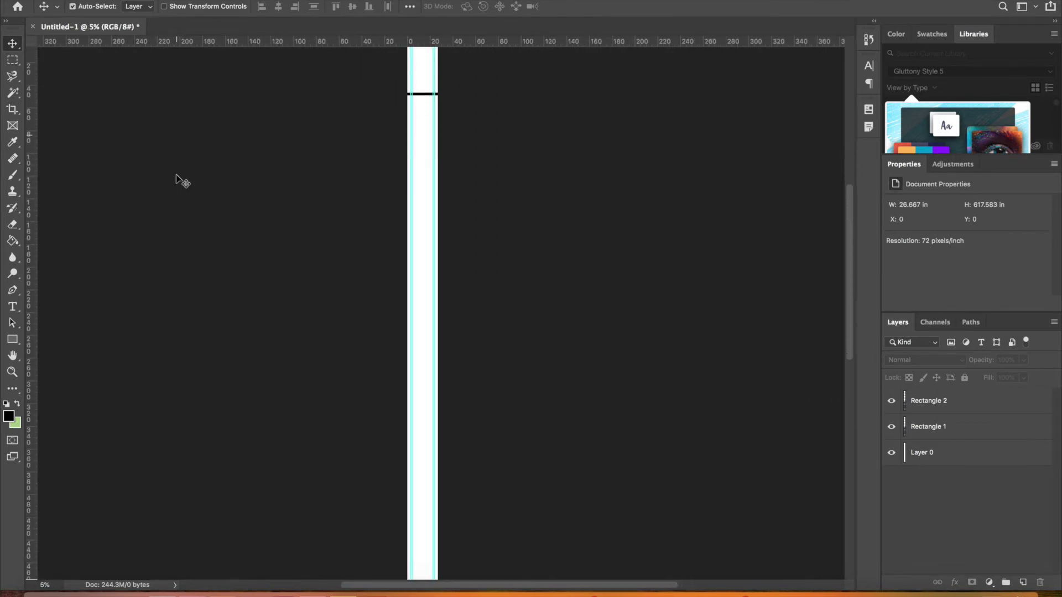
key(super+minus)
key(super+minus)
key(super+minus)
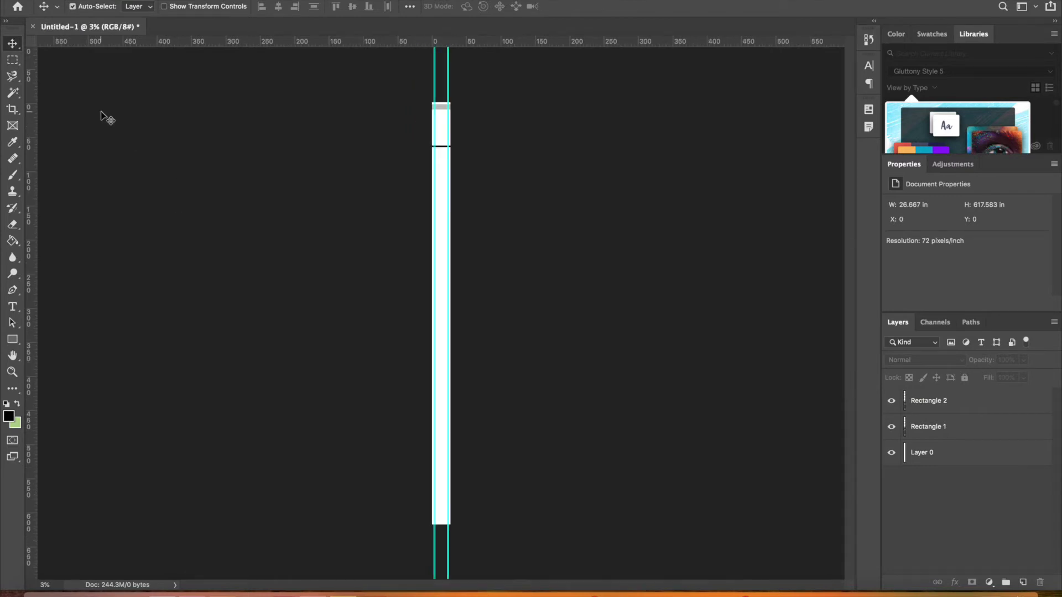
click(12, 109)
drag(443, 522, 443, 290)
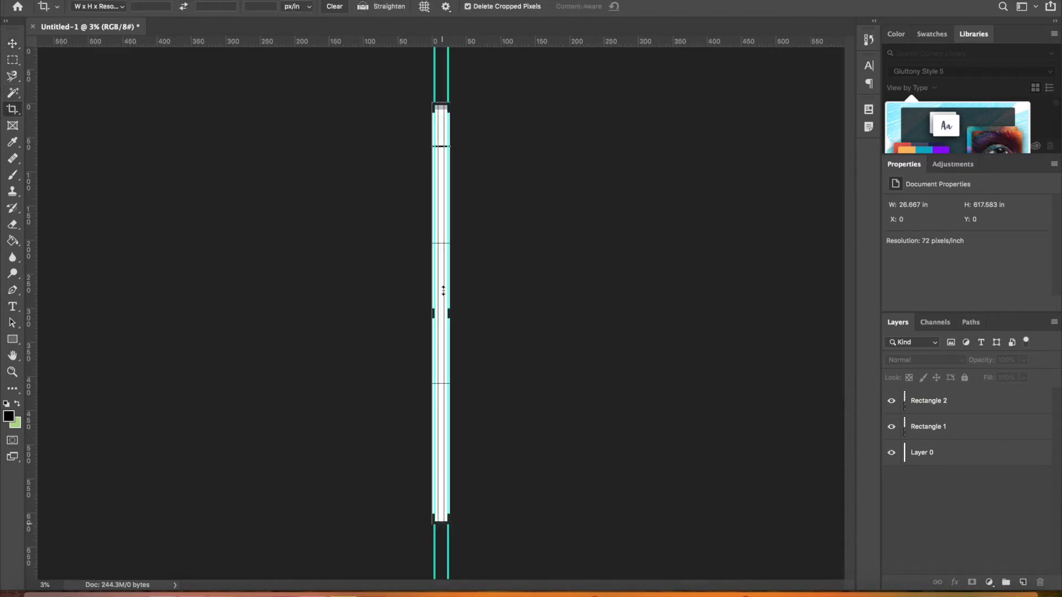
drag(444, 214, 456, 345)
drag(441, 521, 441, 336)
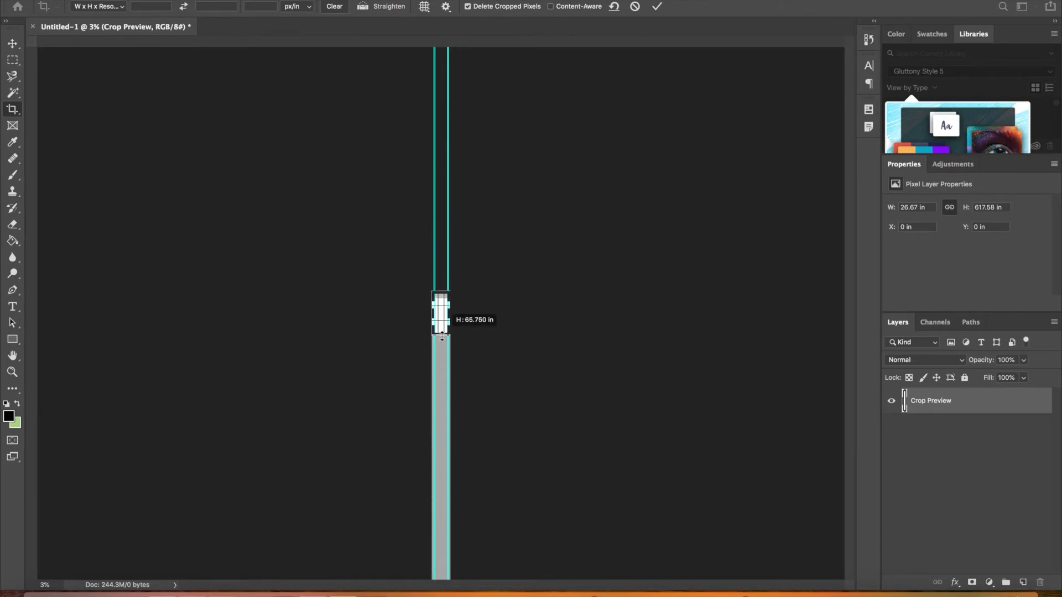
key(Return)
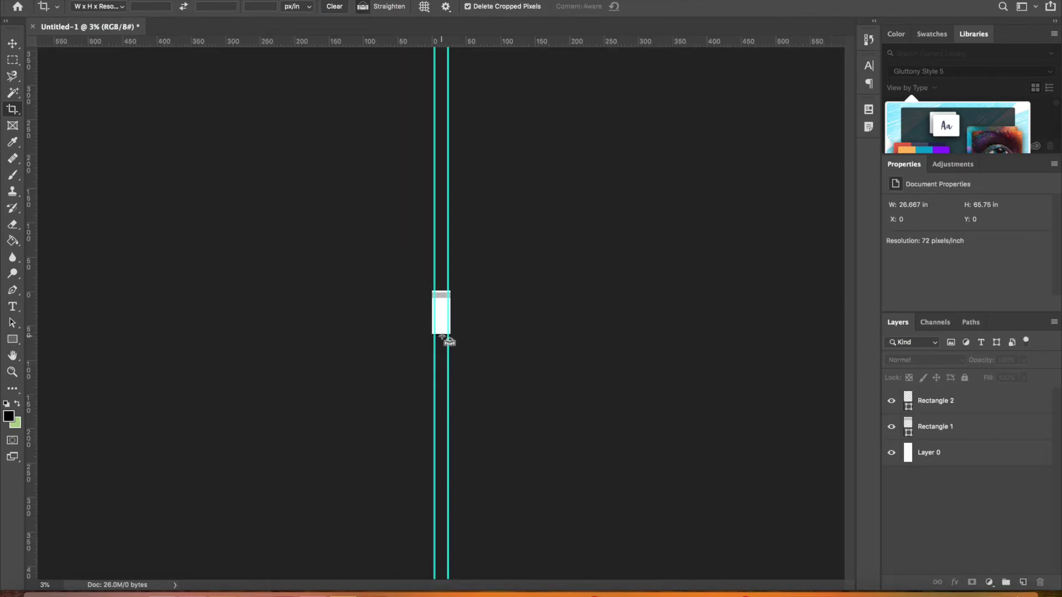
key(ctrl+0)
key(v)
right_click(294, 286)
click(284, 221)
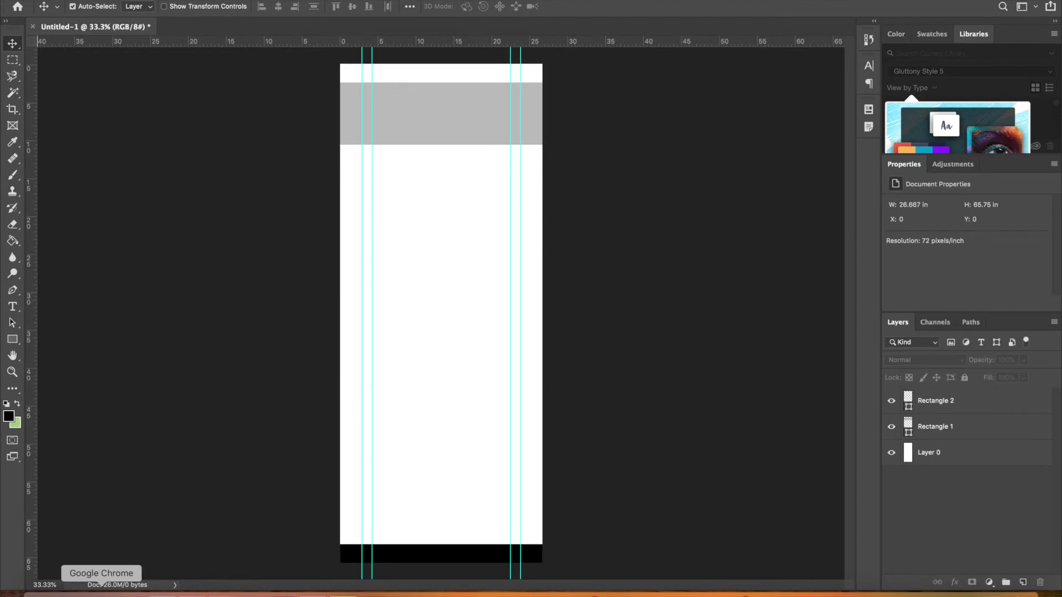
Switch to the browser and download the painted-eyes wall photo from Unsplash's editorial feed
click(132, 589)
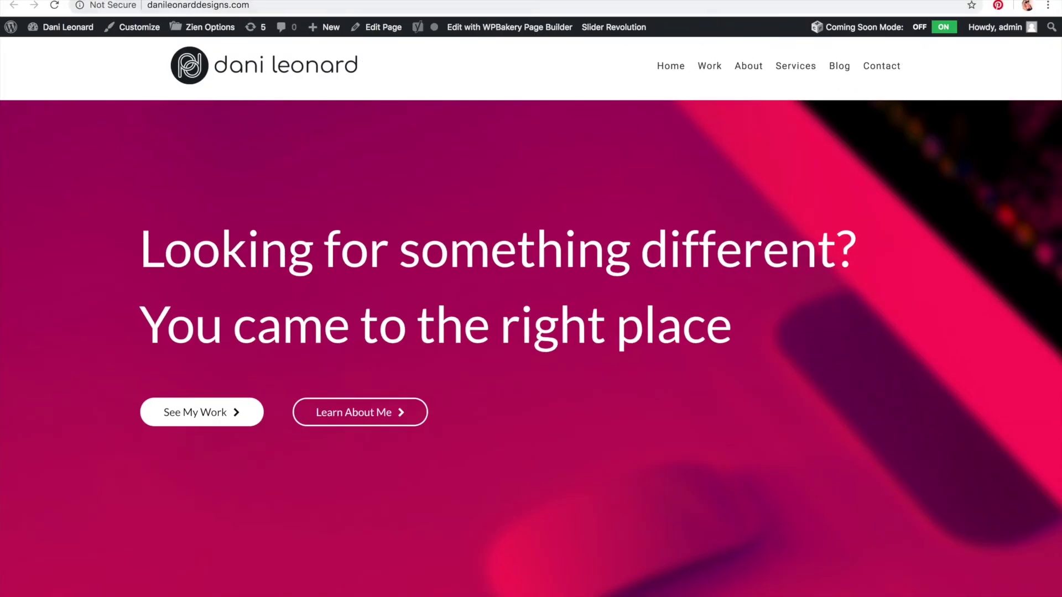
click(722, 0)
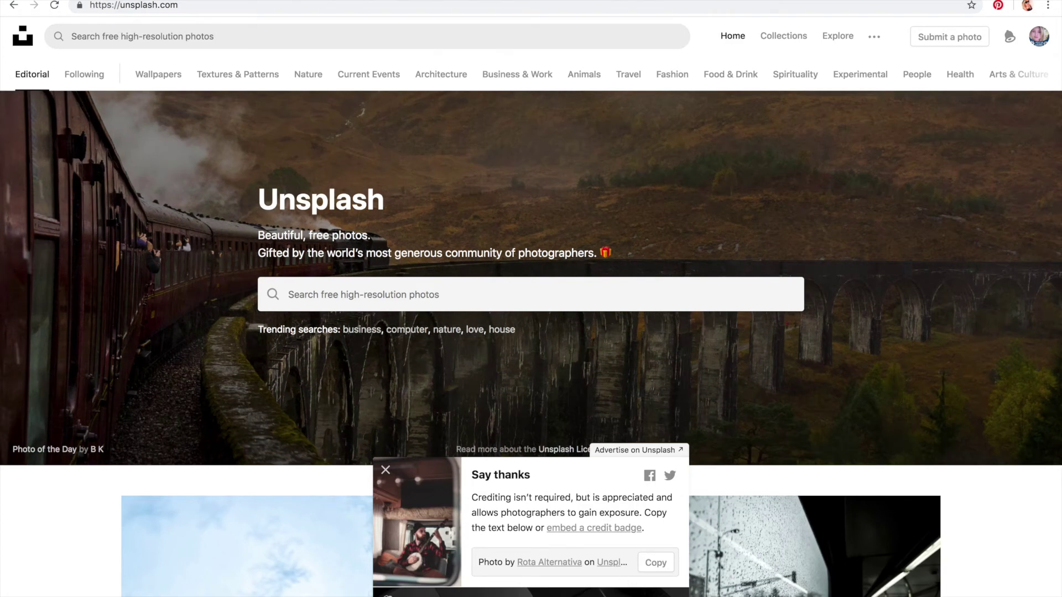
click(386, 471)
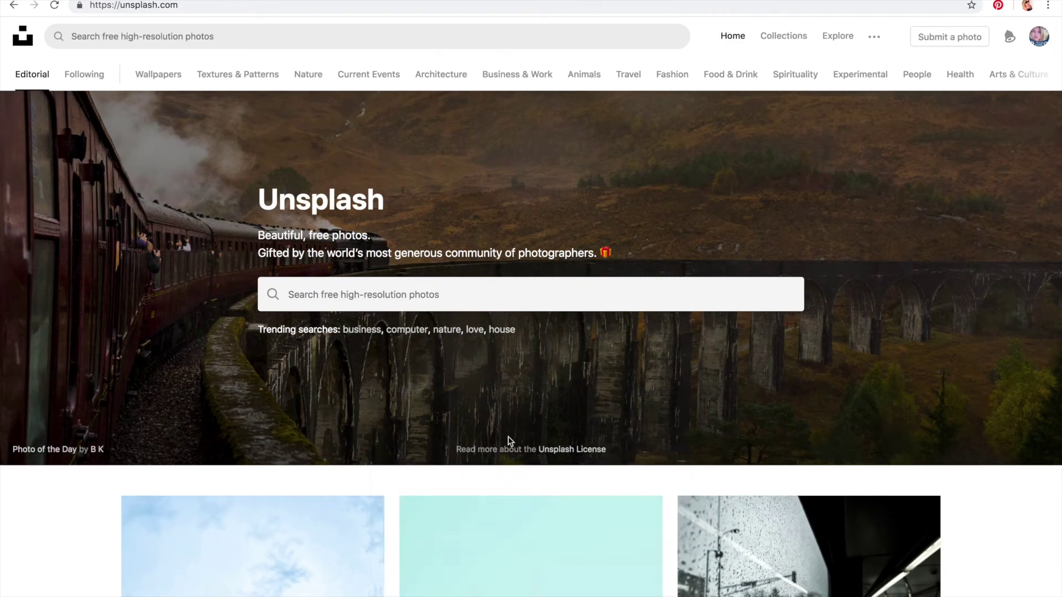
scroll(1019, 356, down, 5)
scroll(1019, 362, down, 6)
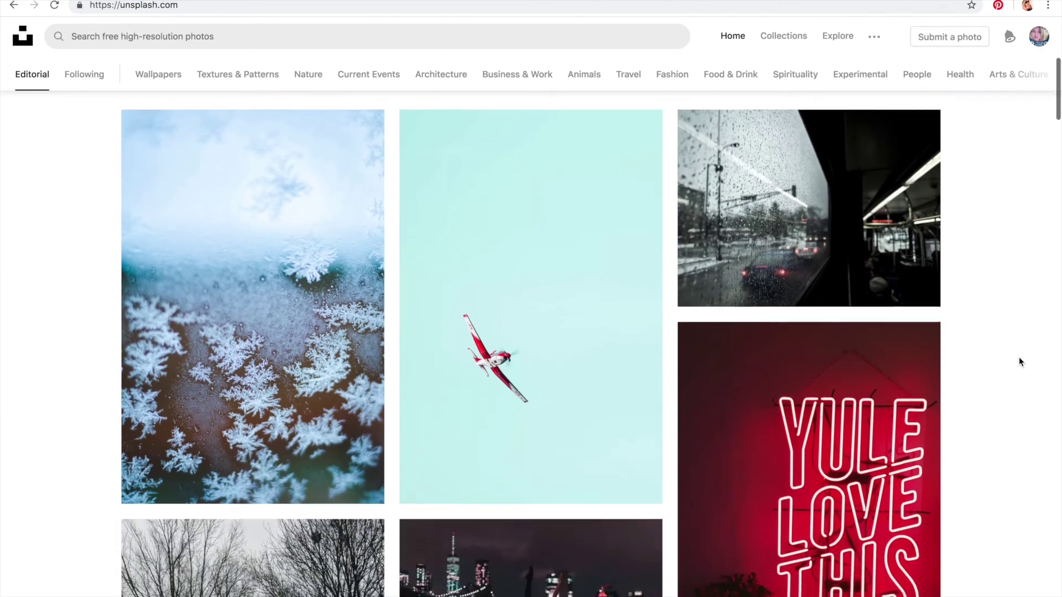
scroll(1018, 357, down, 12)
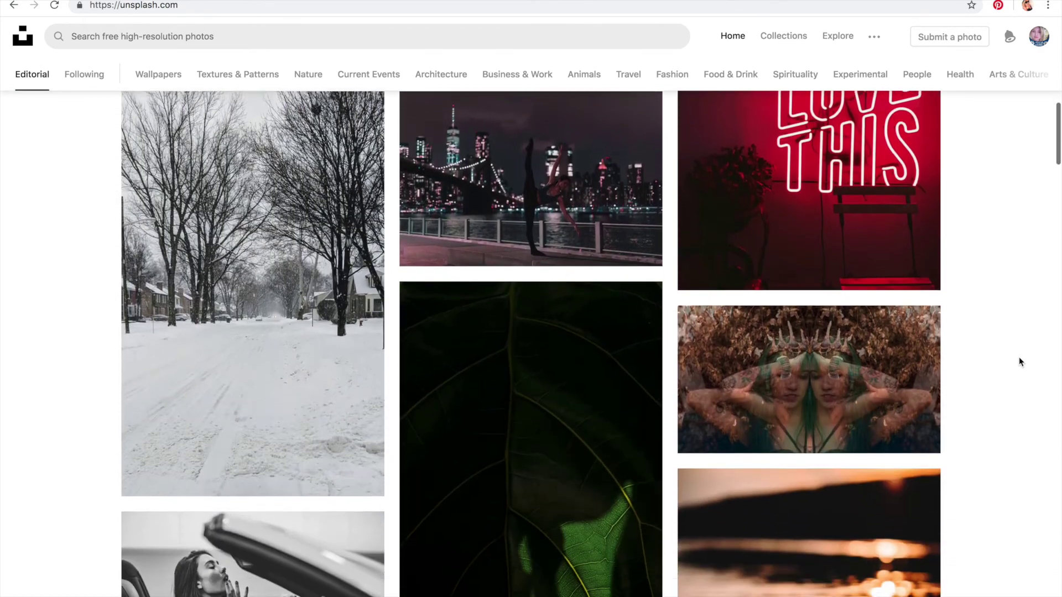
scroll(1019, 358, down, 1)
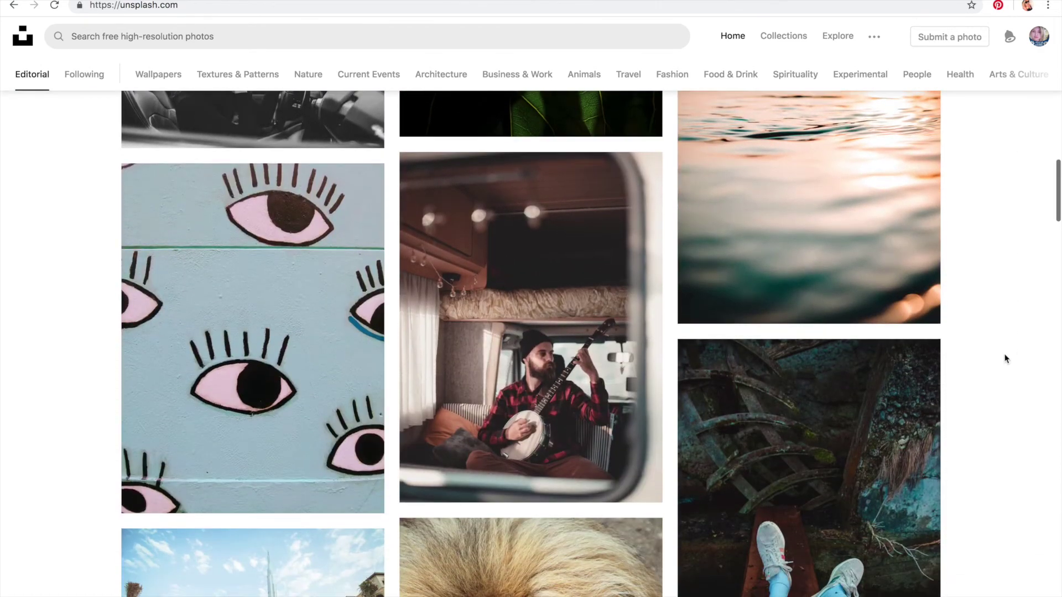
mouse_move(324, 426)
click(359, 491)
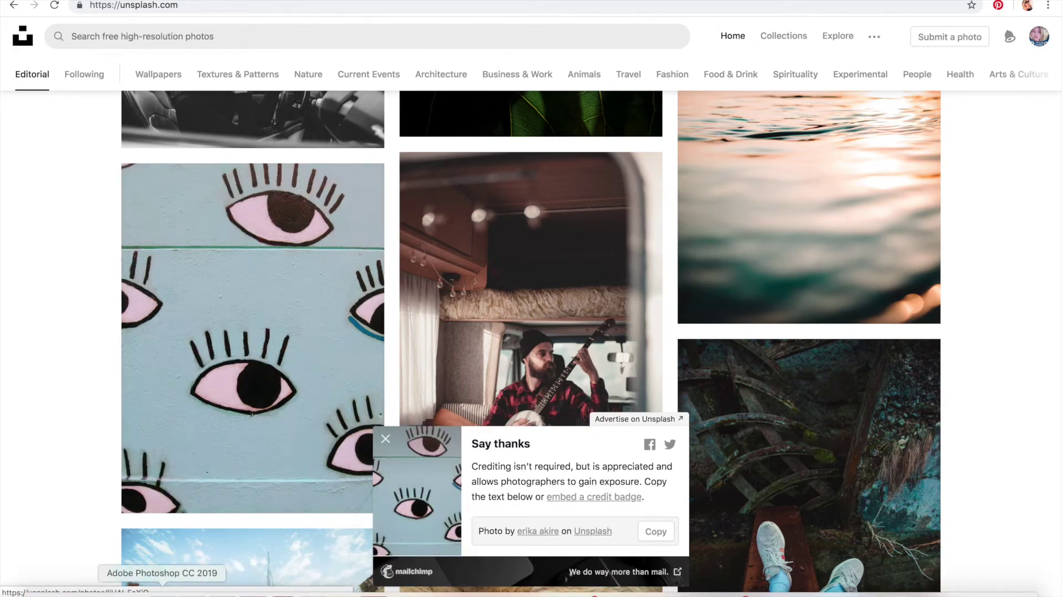
Switch back to Photoshop, place the eyes photo from the Downloads folder, and position it over the gray rectangle
click(160, 589)
click(40, 589)
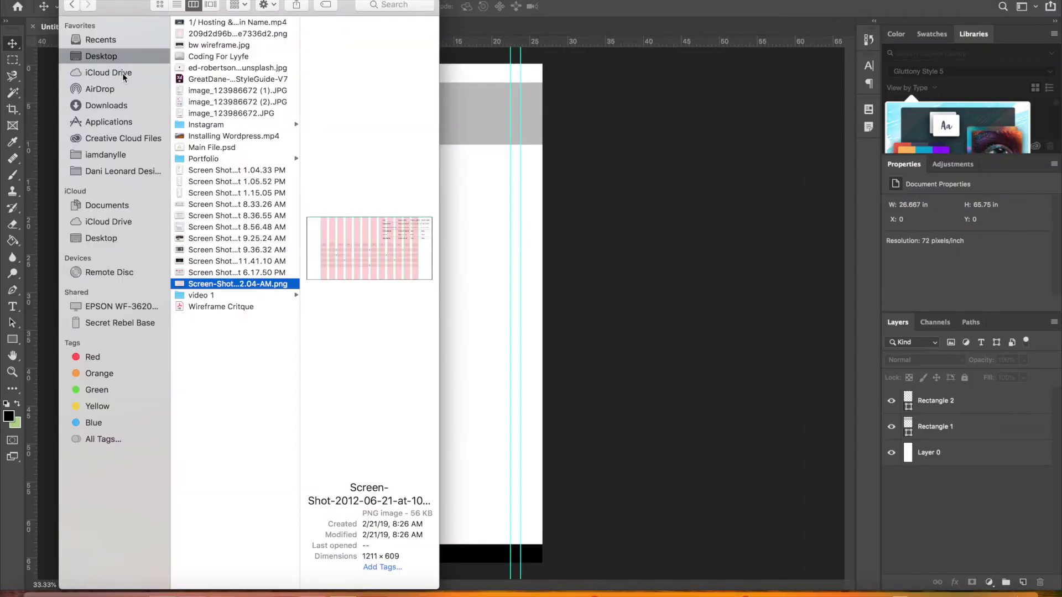
click(108, 105)
click(194, 36)
drag(194, 36, 480, 215)
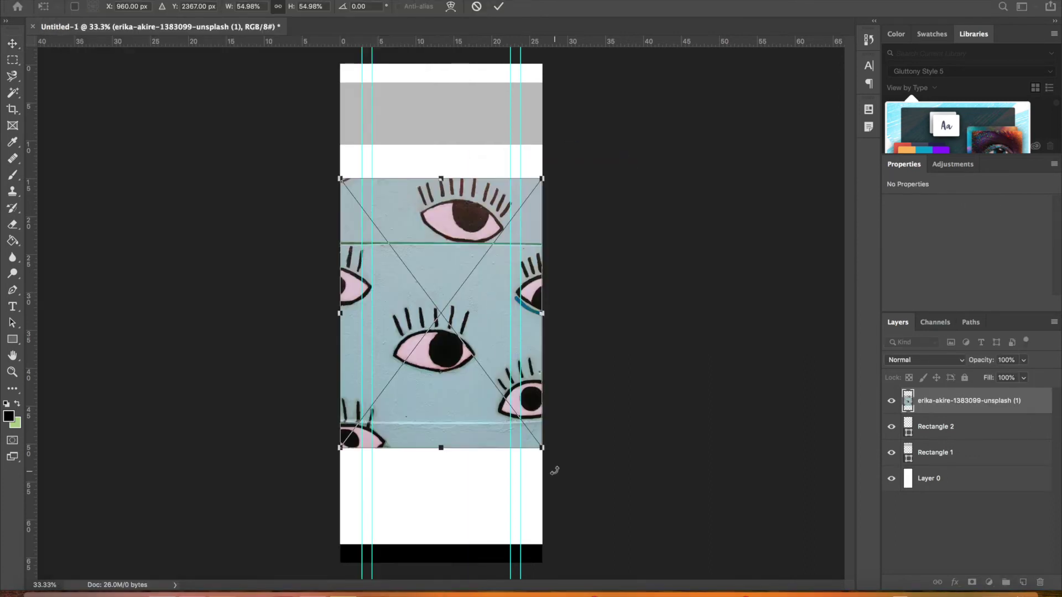
drag(472, 427, 469, 325)
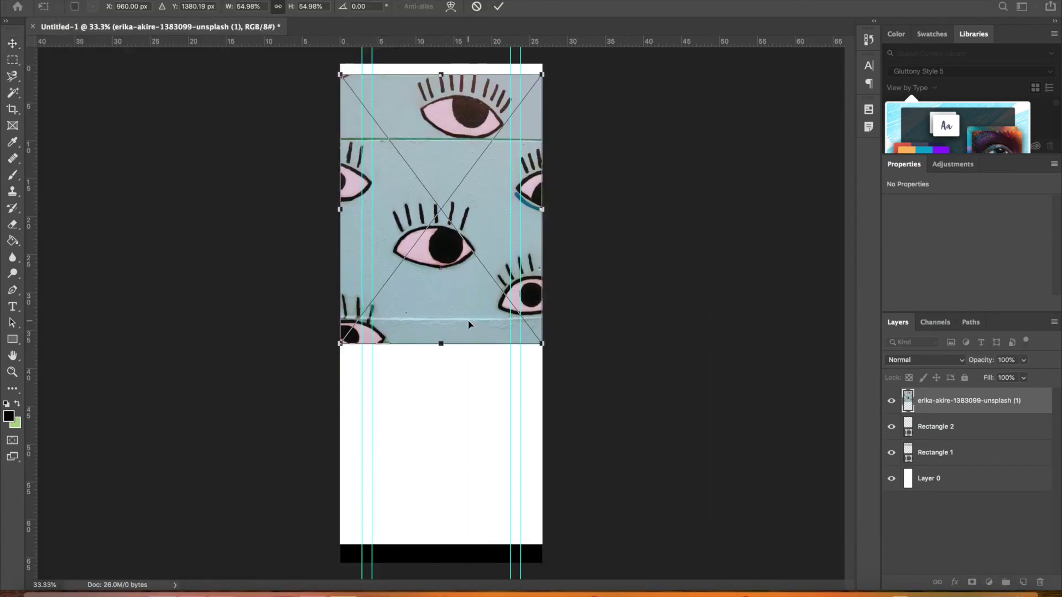
key(Return)
Try clipping the gray rectangle to the photo by moving the photo layer beneath it, then release the clipping mask
drag(958, 409, 986, 455)
alt+click(986, 437)
click(986, 435)
click(1017, 486)
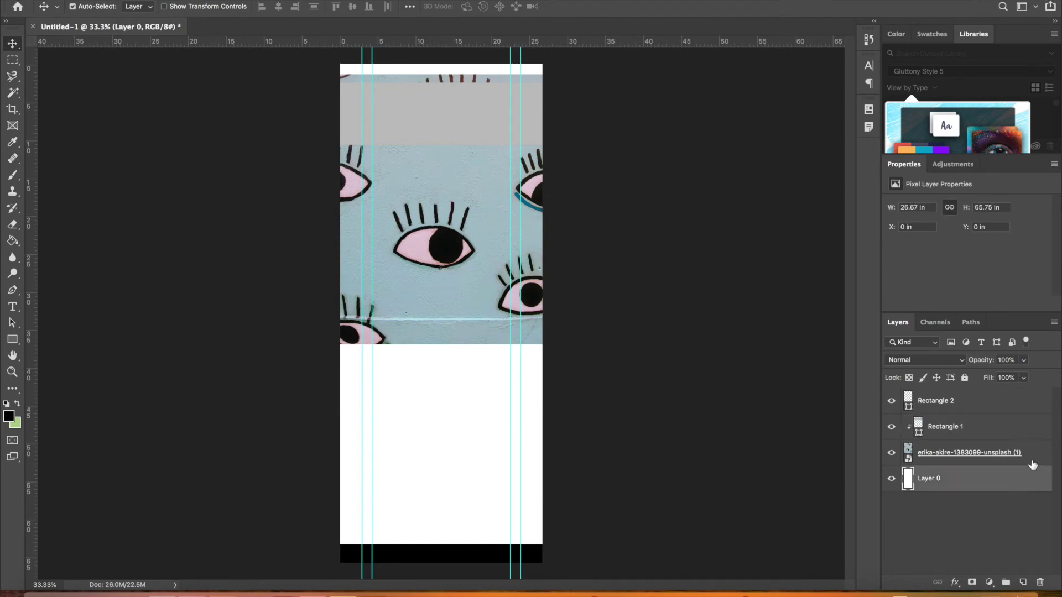
click(1037, 460)
alt+click(978, 439)
click(1027, 454)
double_click(1029, 441)
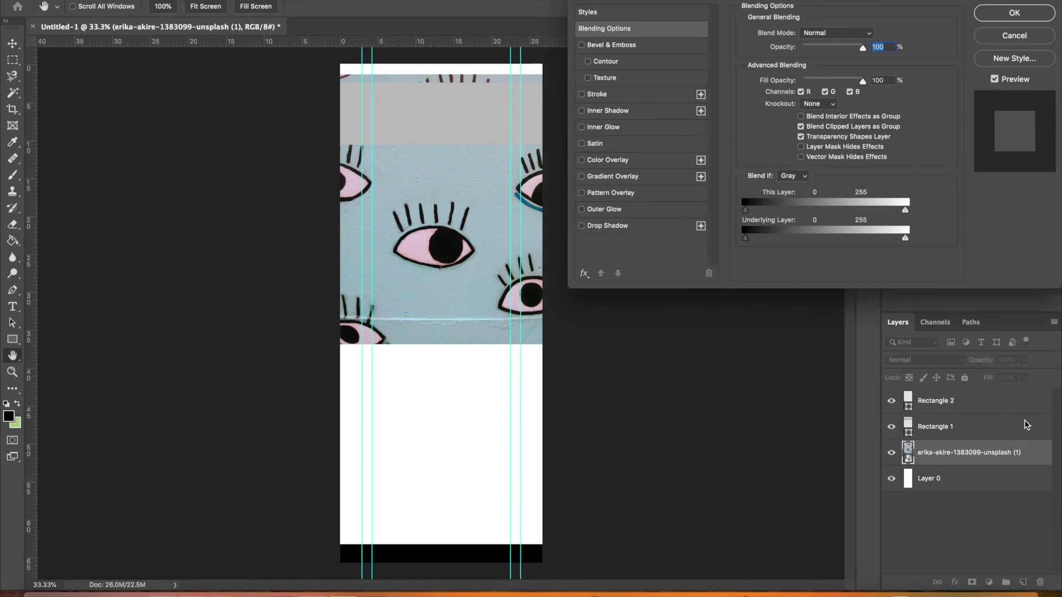
click(1014, 38)
Move the photo layer directly above the gray rectangle layer and clip it to the rectangle with a clipping mask
drag(1033, 460, 1034, 416)
alt+click(1033, 439)
click(688, 314)
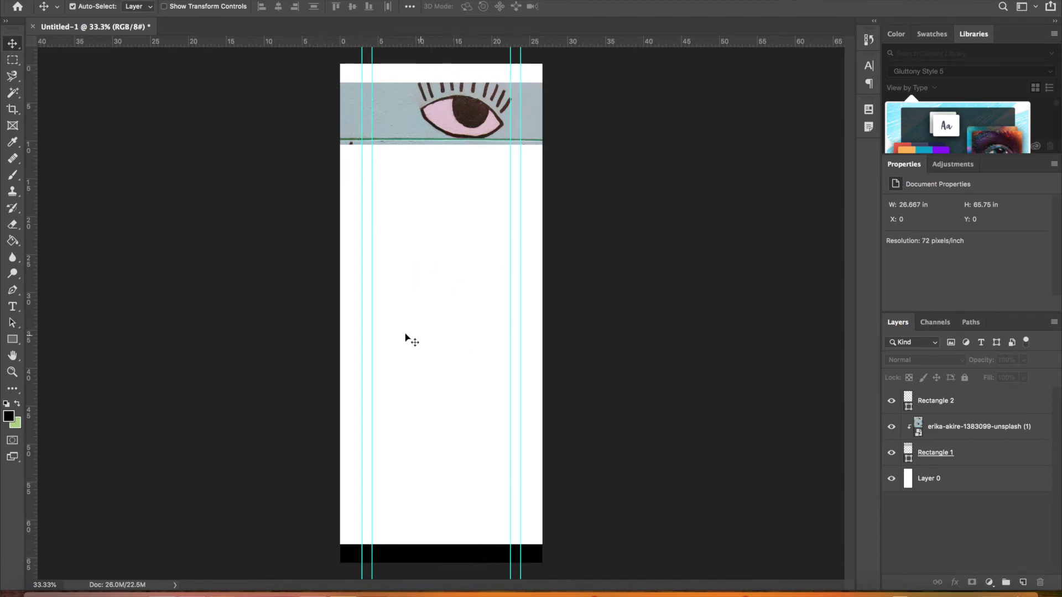
Close the wireframe document without saving its changes
click(33, 26)
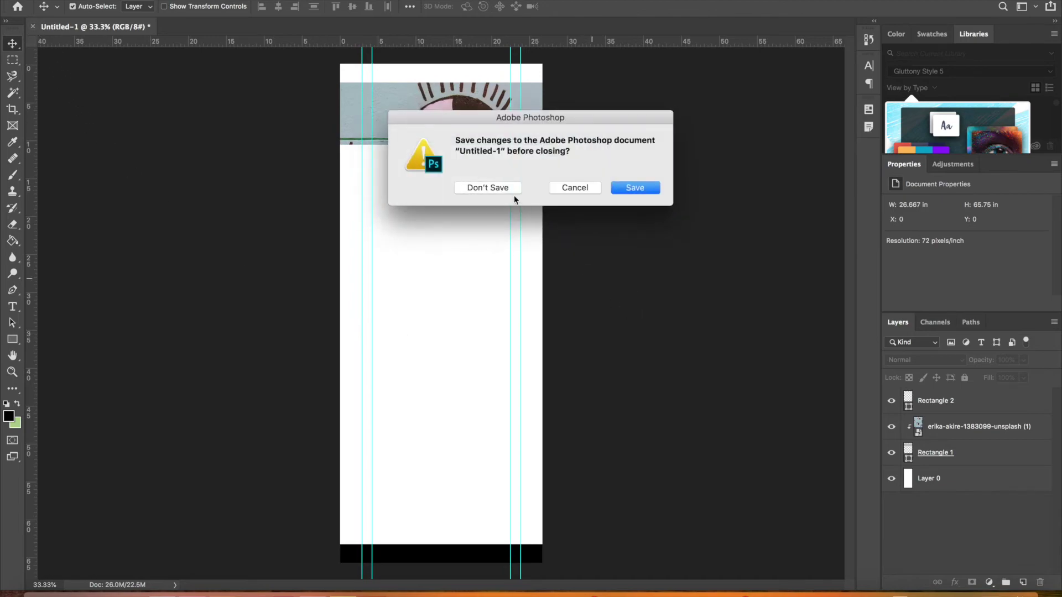
click(513, 197)
Create a new document from the Web Most Common preset, 1366 x 768 px at 72 ppi with artboards enabled
click(62, 157)
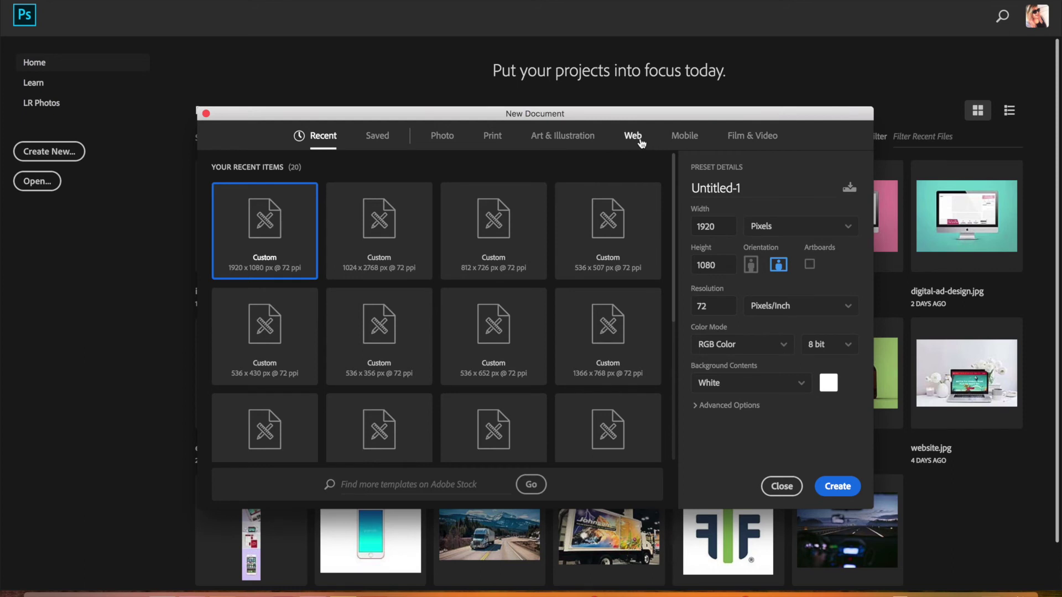
click(640, 141)
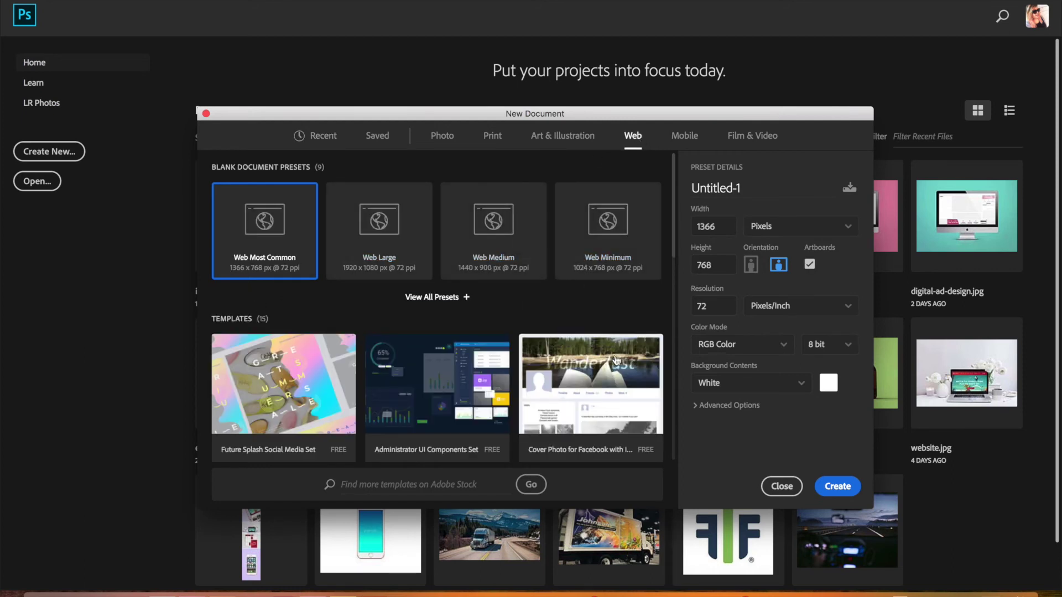
click(838, 488)
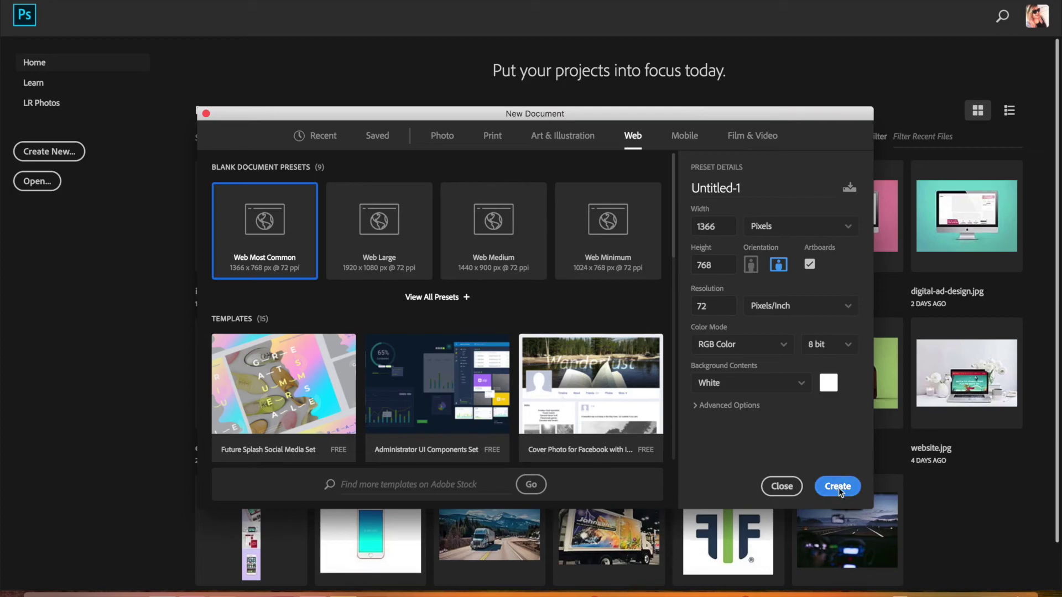
click(134, 303)
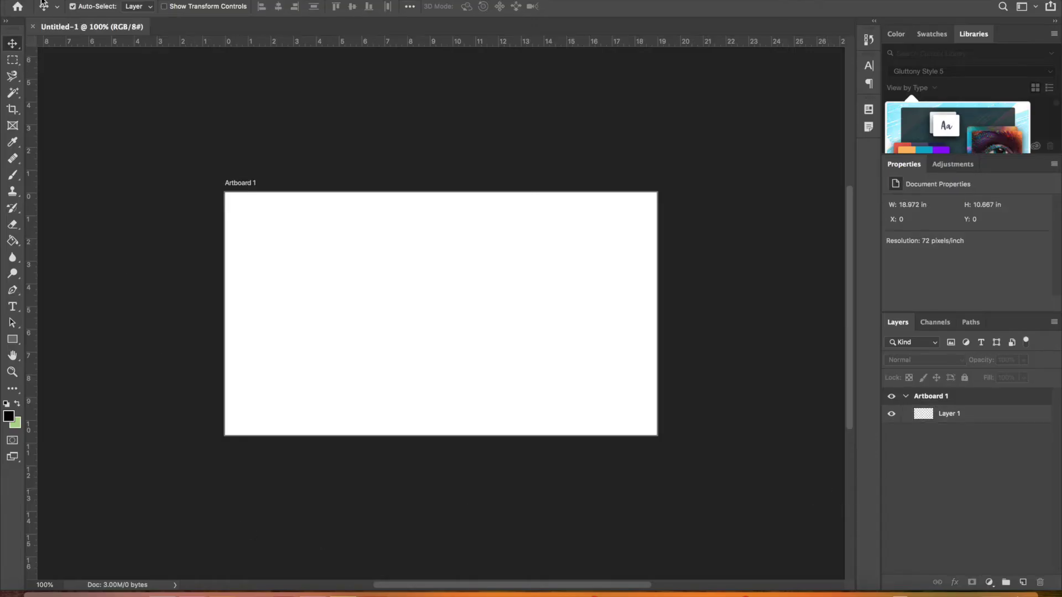
Close the new untitled document and quit Photoshop
click(33, 28)
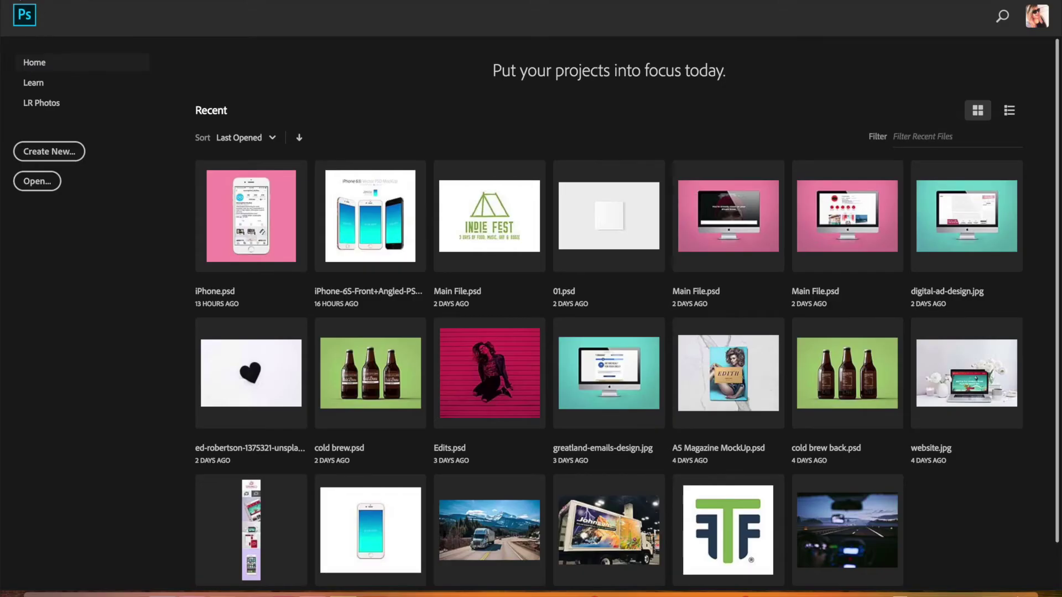
click(55, 0)
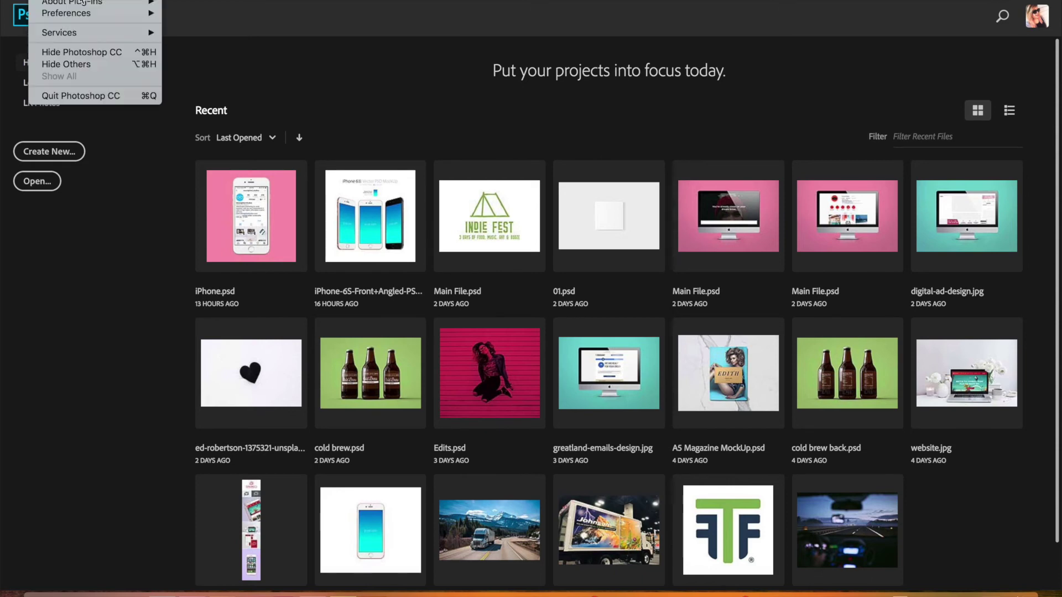
click(92, 96)
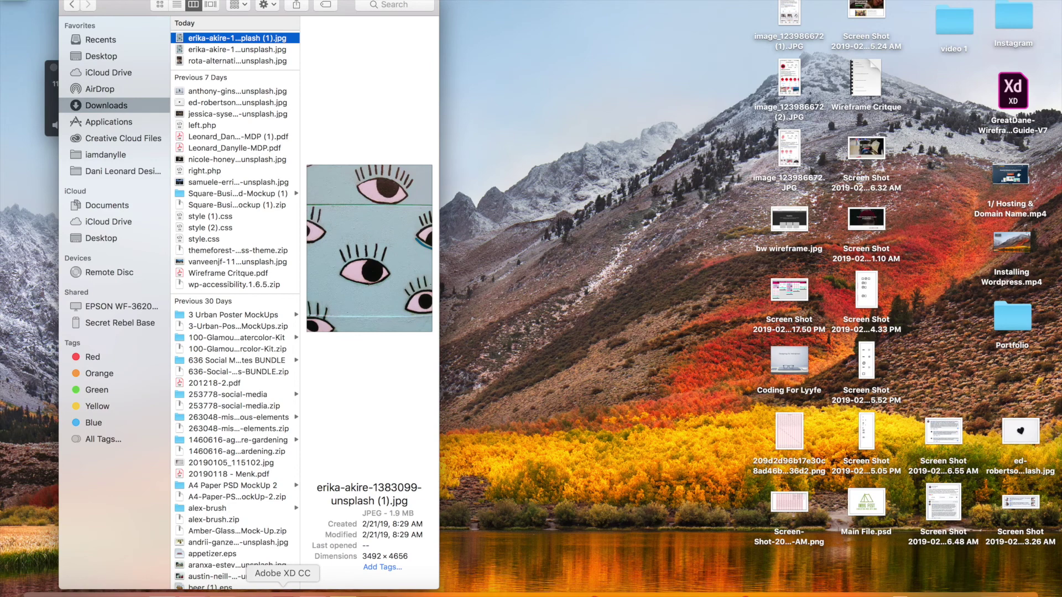
Open Adobe XD and create a new document from the Web 1920 preset, 1920 x 1080 px
click(282, 596)
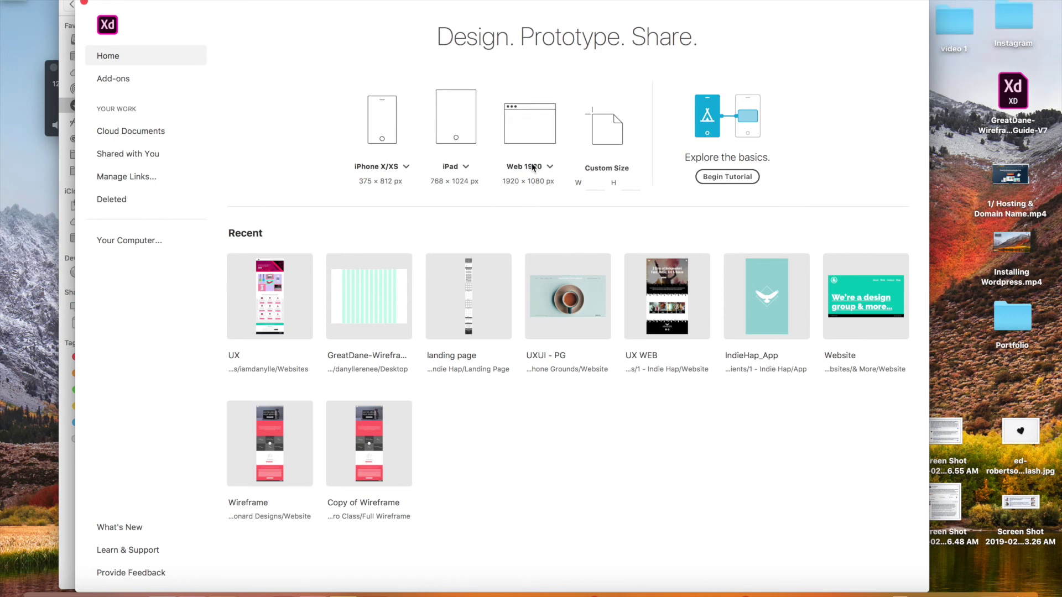
click(528, 129)
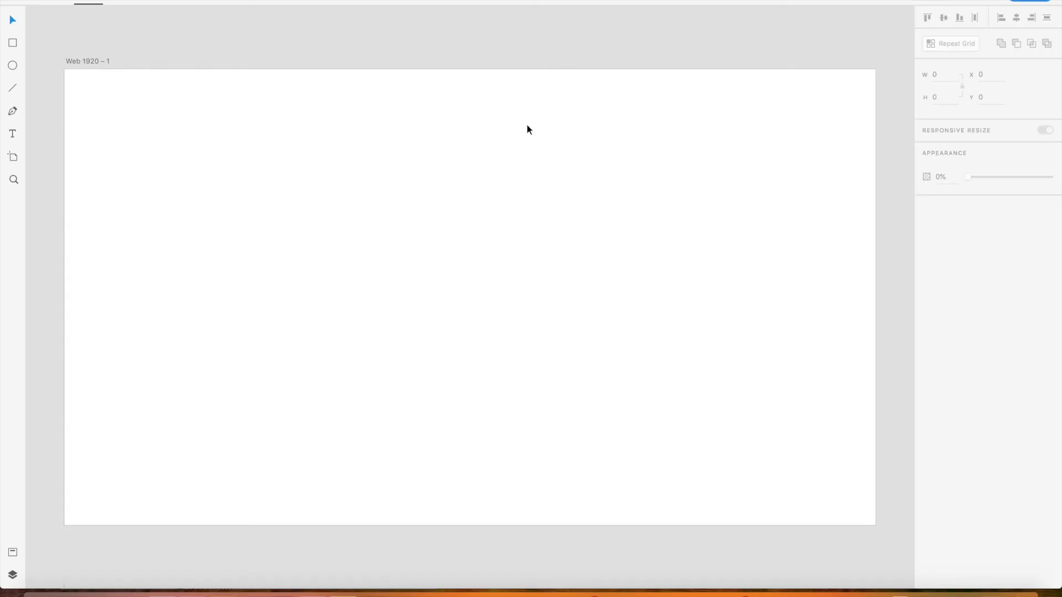
Extend the Web 1920 artboard downward to a height of about 2015 px
key(super+minus)
key(super+minus)
key(super+minus)
click(482, 266)
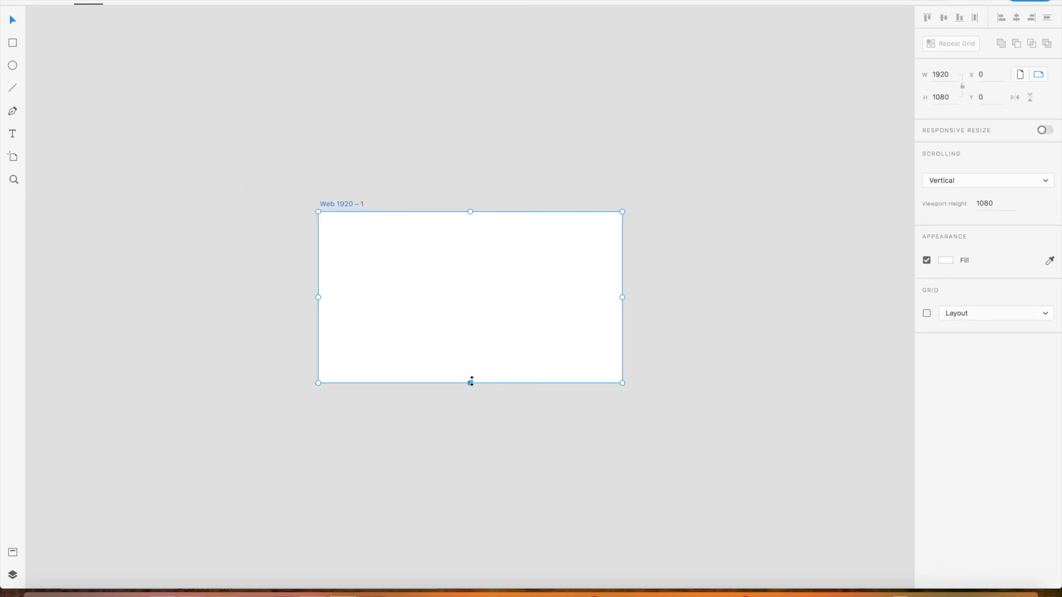
drag(470, 382, 479, 531)
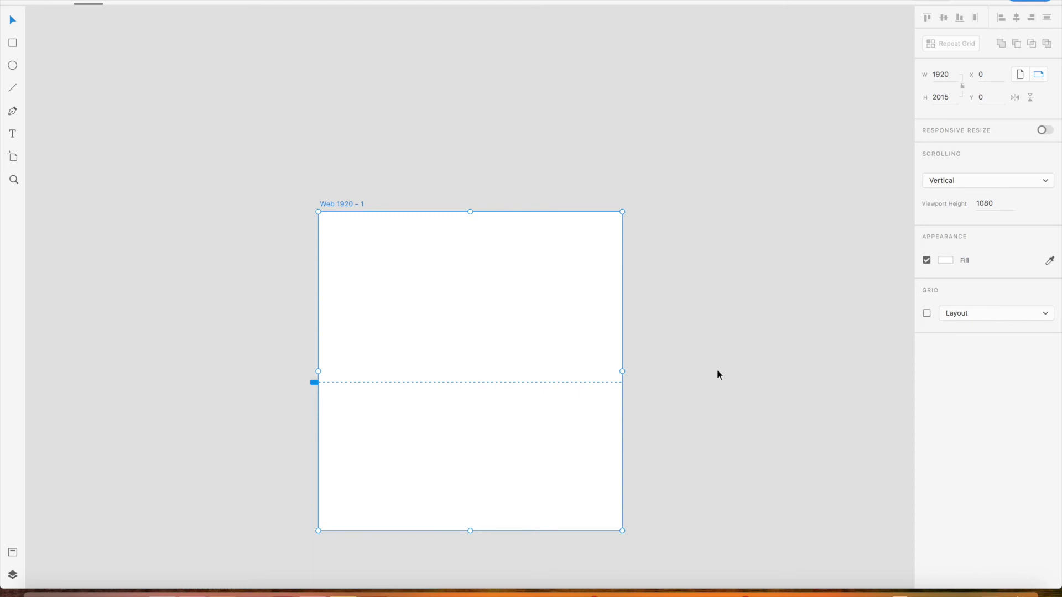
Rename the artboard as Home
double_click(353, 206)
text(Ho)
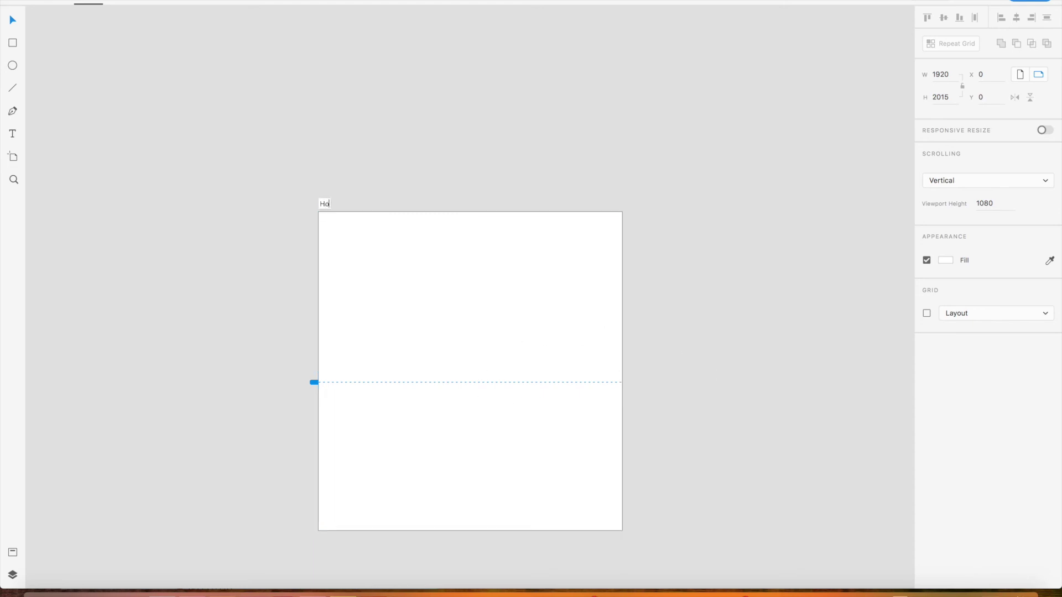
text(me)
key(Return)
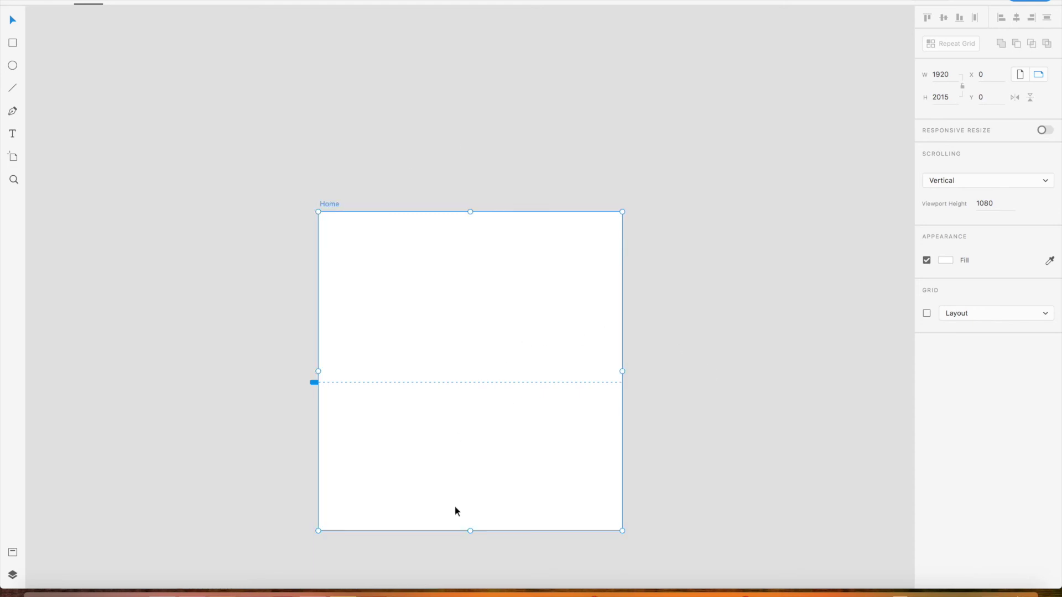